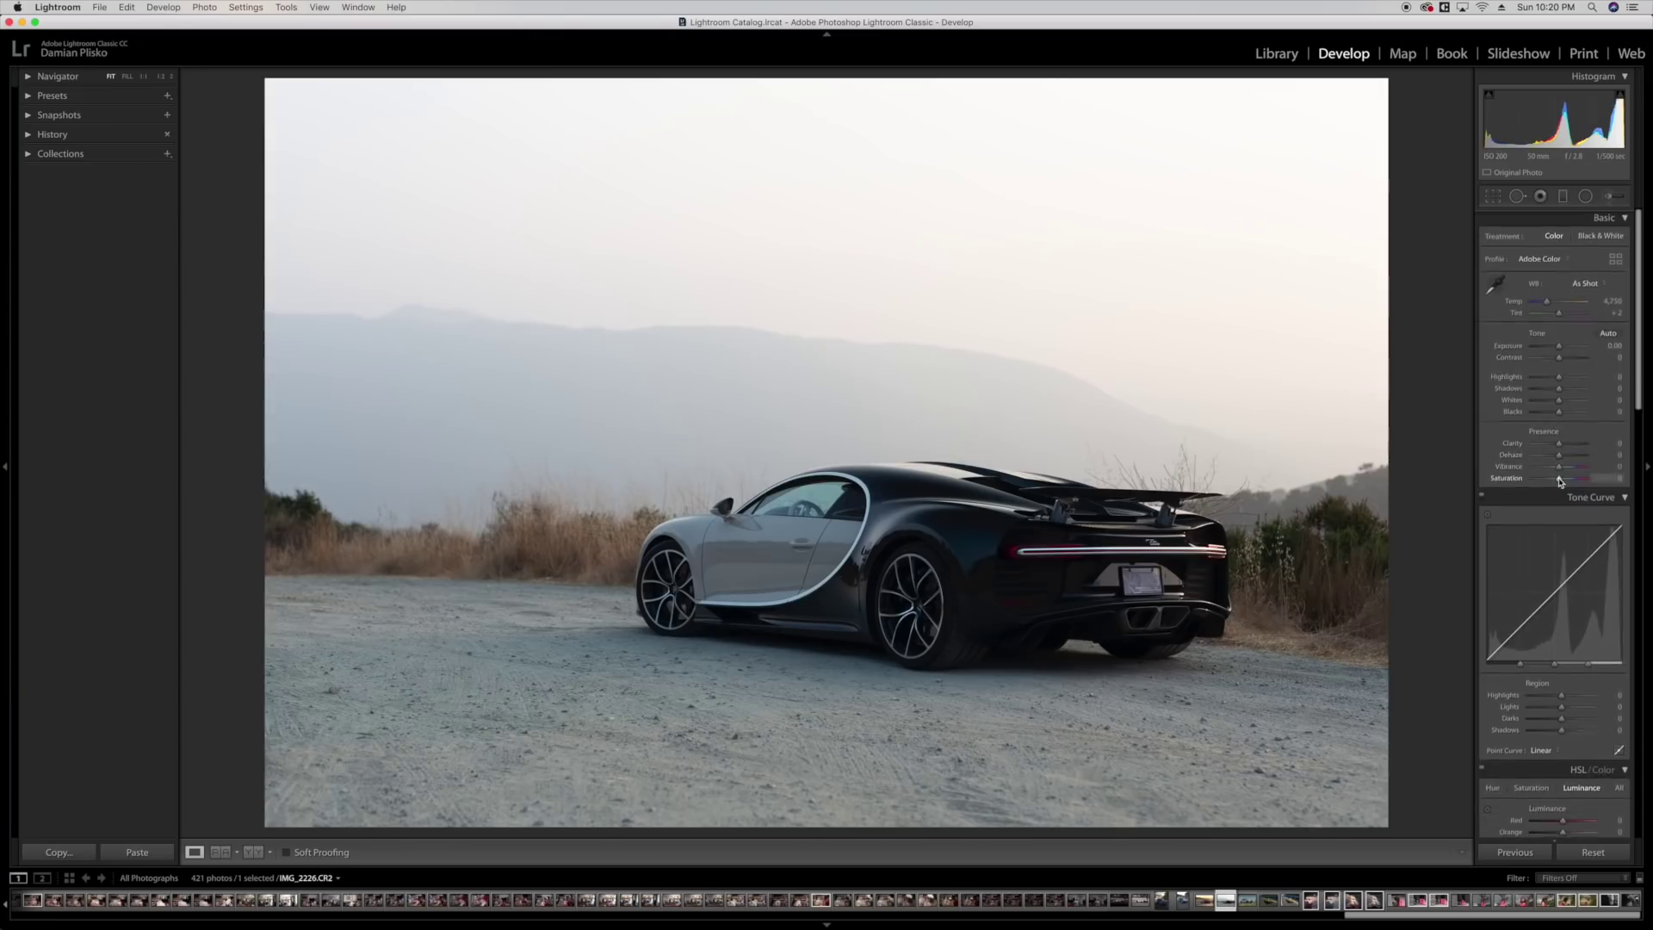
Warm the photo's white balance by setting the temperature to 6,700 and the tint to +6.
click(1608, 300)
text(6700)
key(Return)
key(Tab)
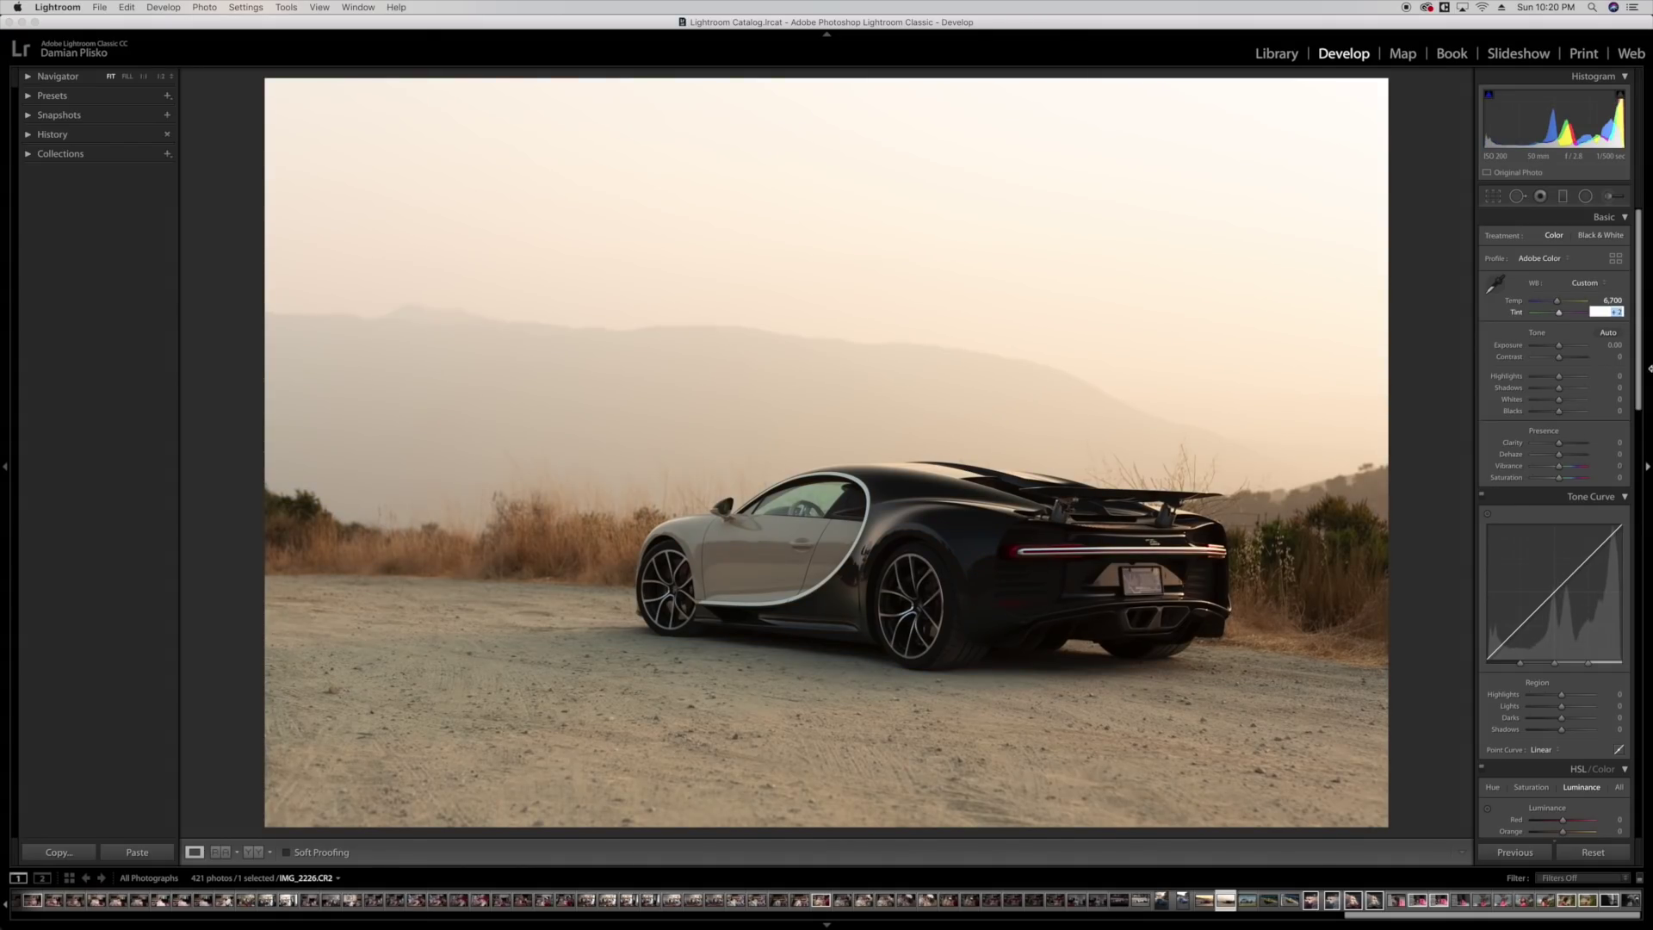
text(6)
key(Return)
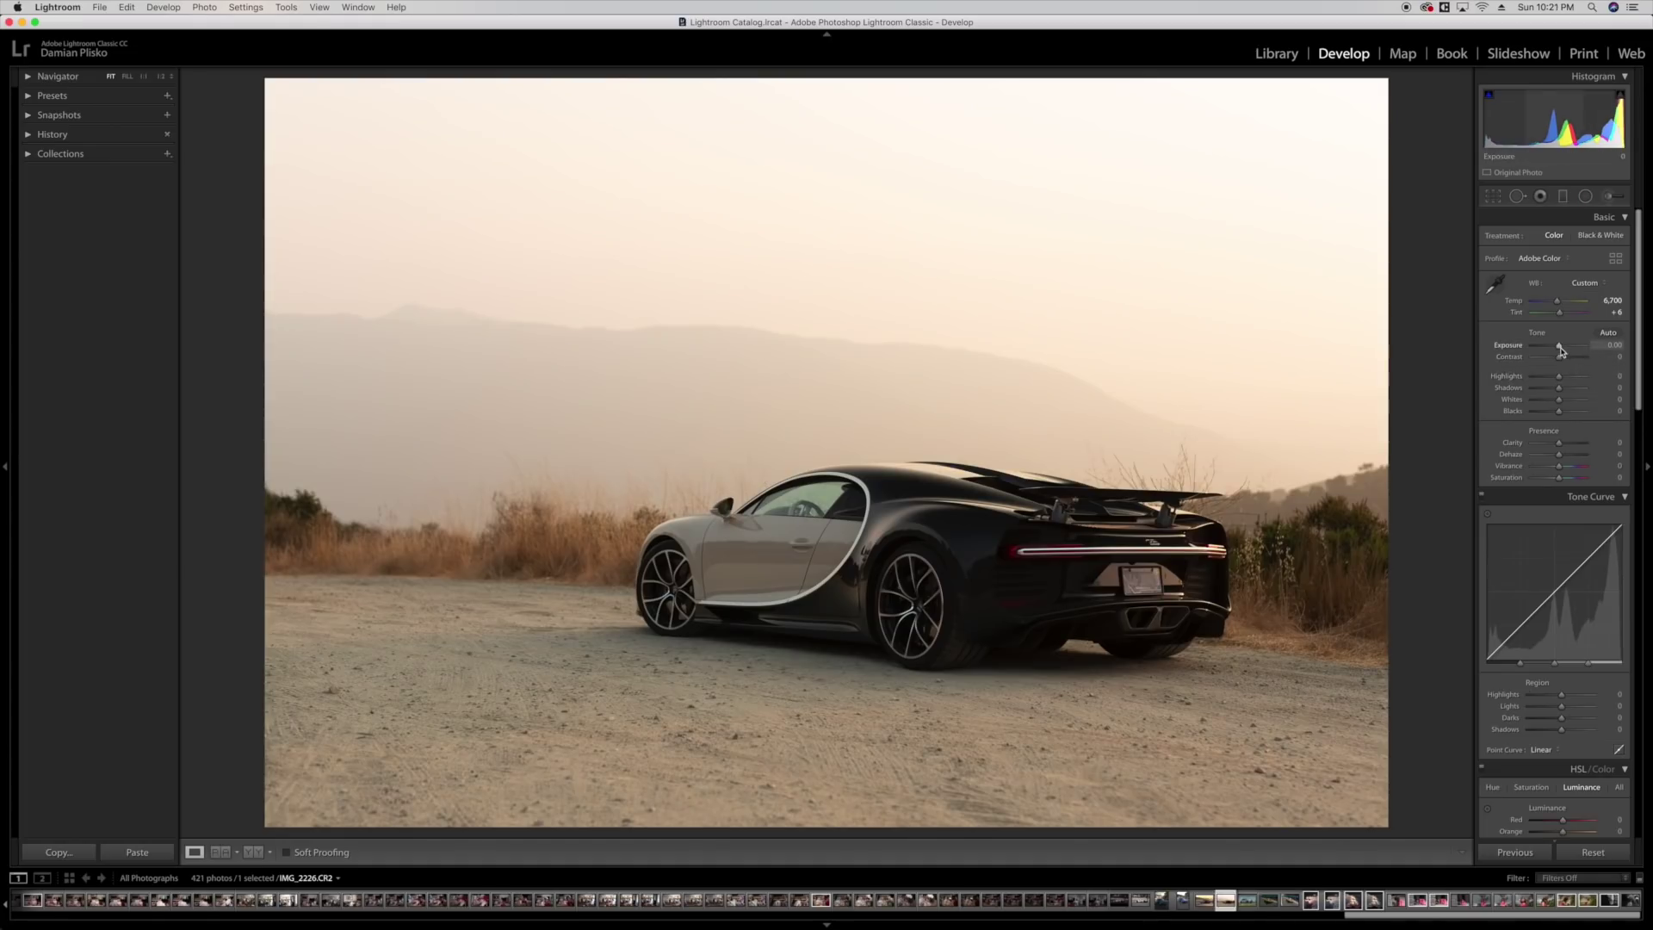
Lower the photo's exposure to -0.50 and its highlights to -100.
click(1610, 344)
text(- 0.5)
key(Return)
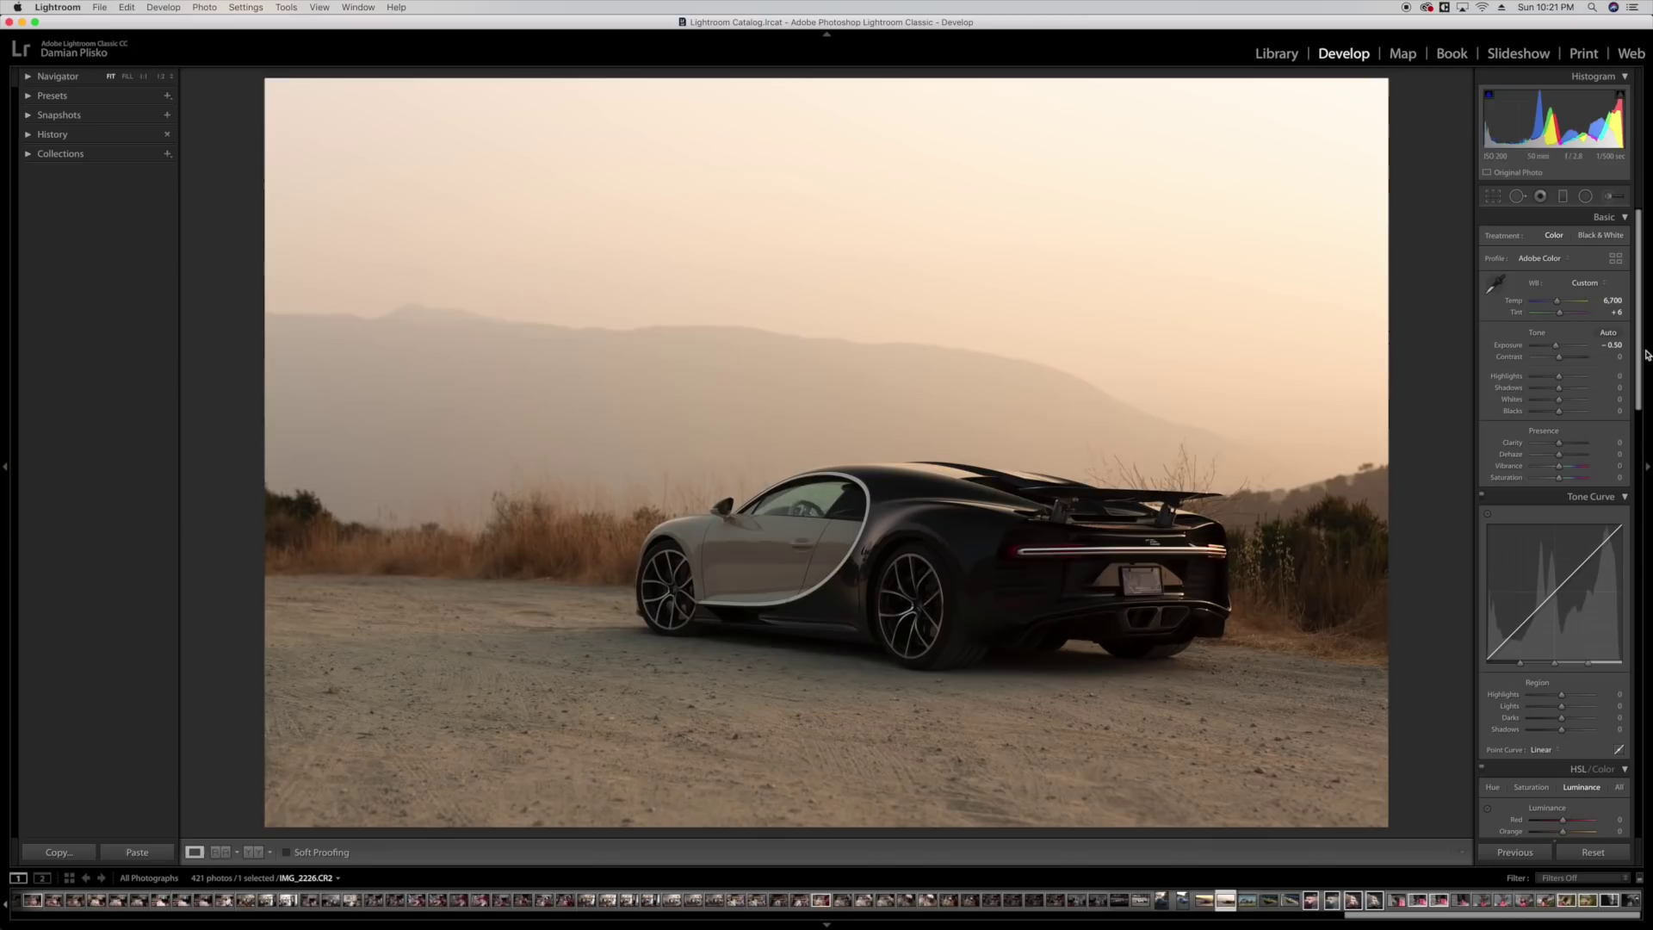
drag(1557, 380, 1521, 382)
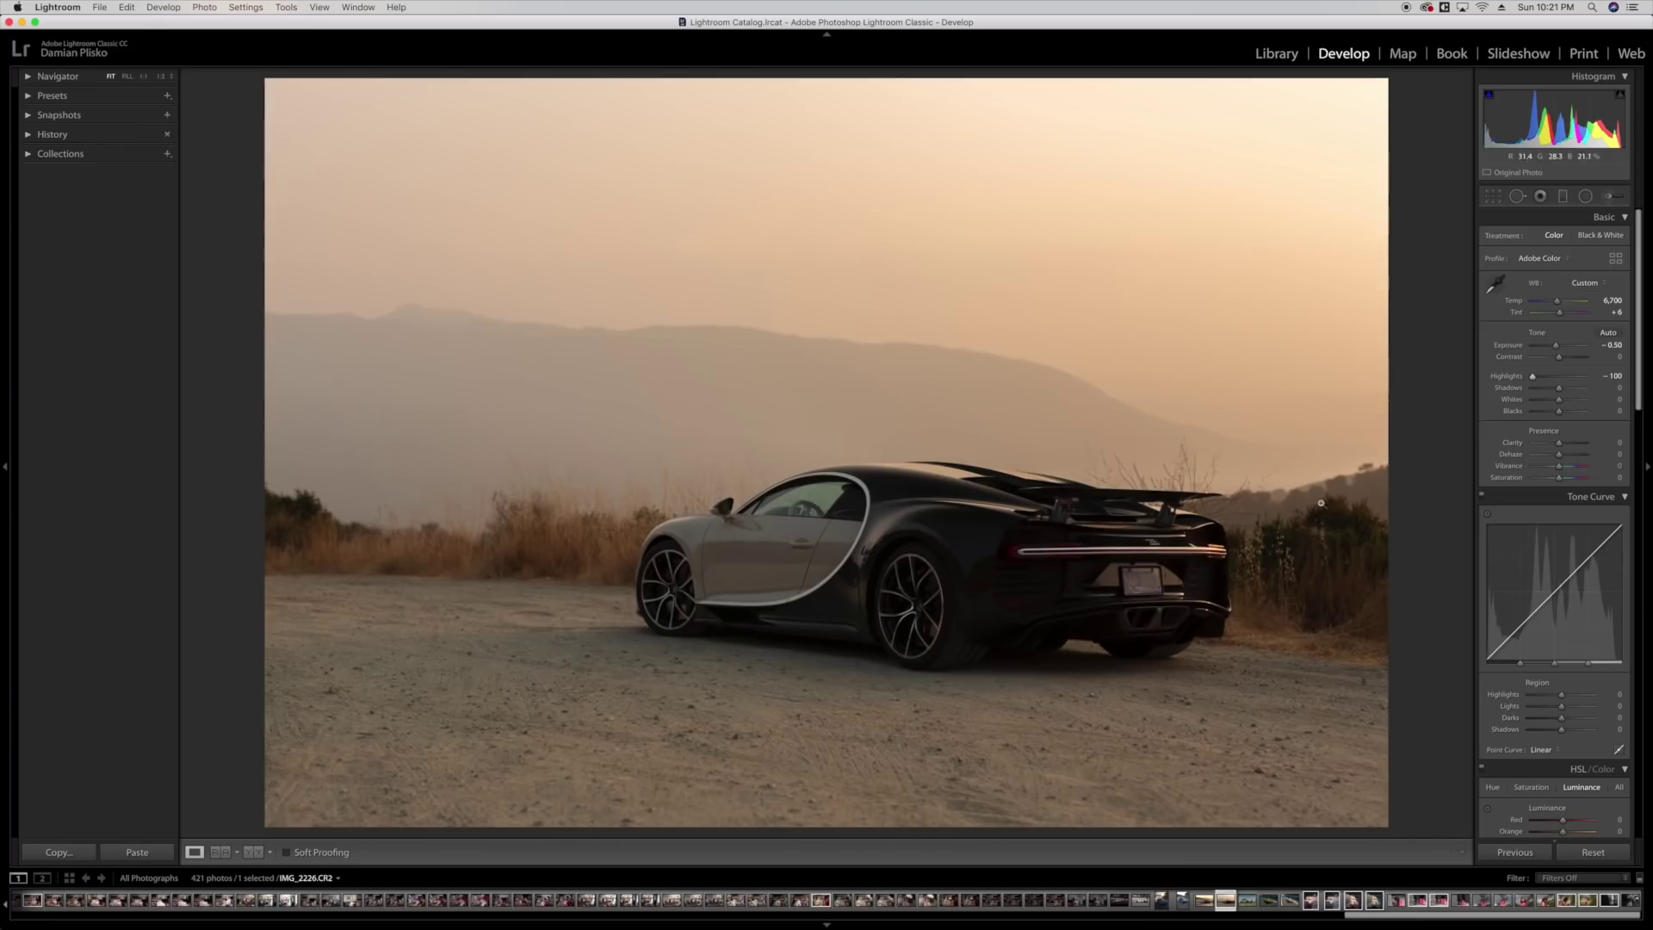
Set the photo's shadows to +85 and its whites to -10.
click(1606, 387)
text(85)
key(Return)
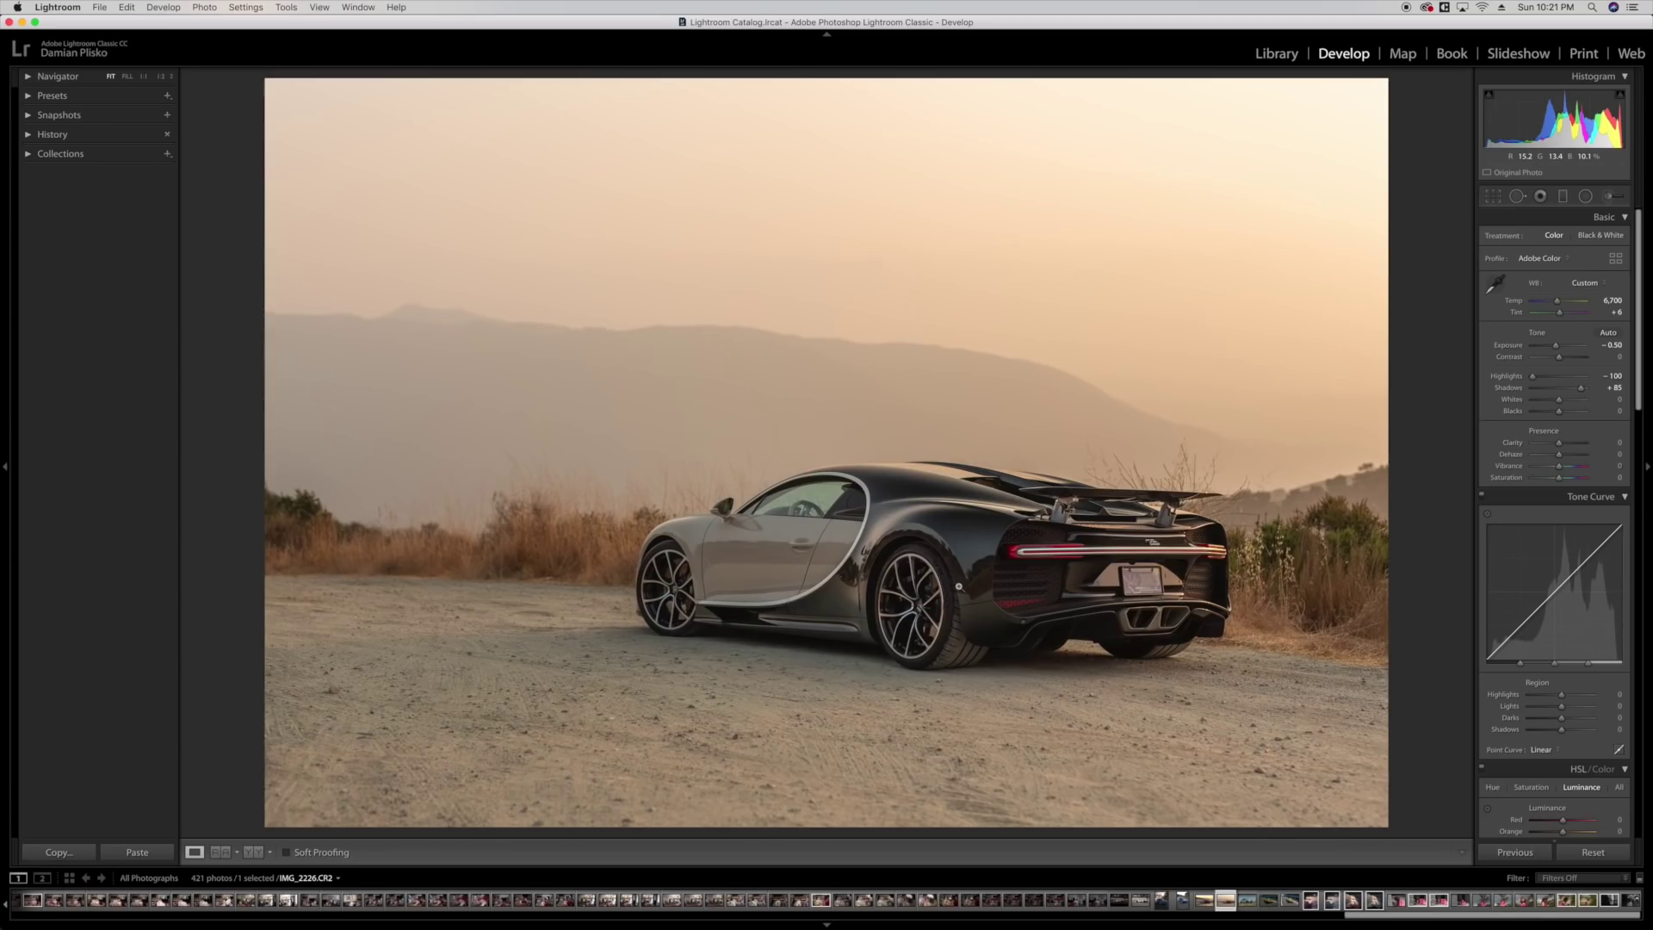
click(1609, 401)
key(BackSpace)
text(-10)
key(Return)
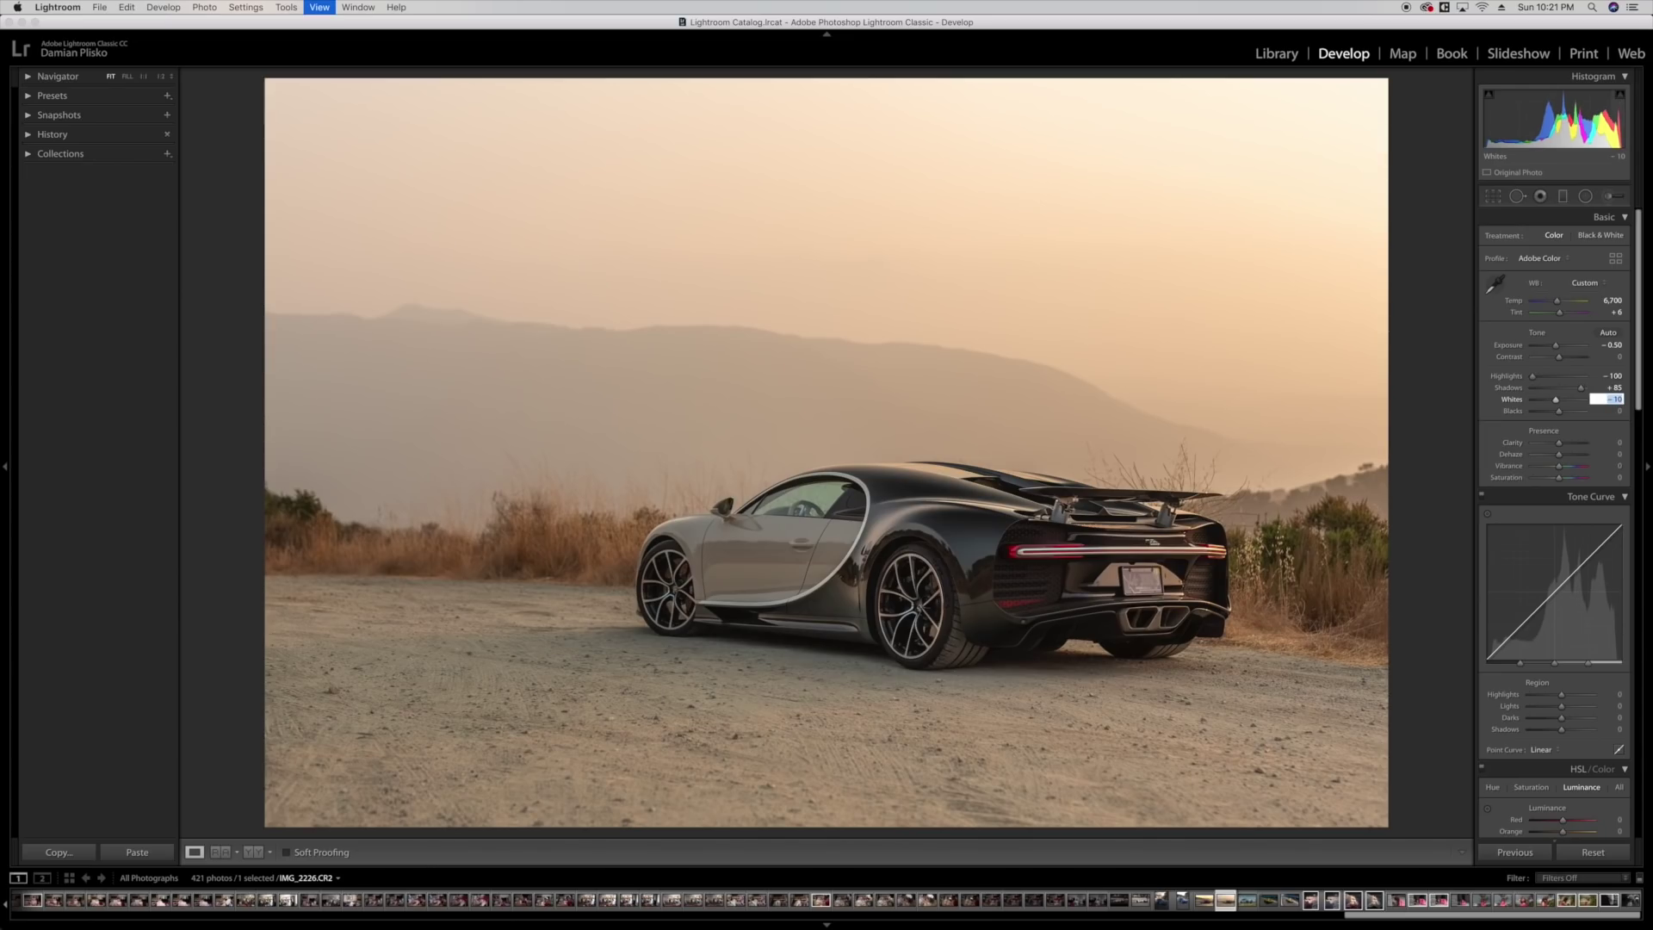
Compare with the unedited version of the photo and set the blacks to +50.
key(backslash)
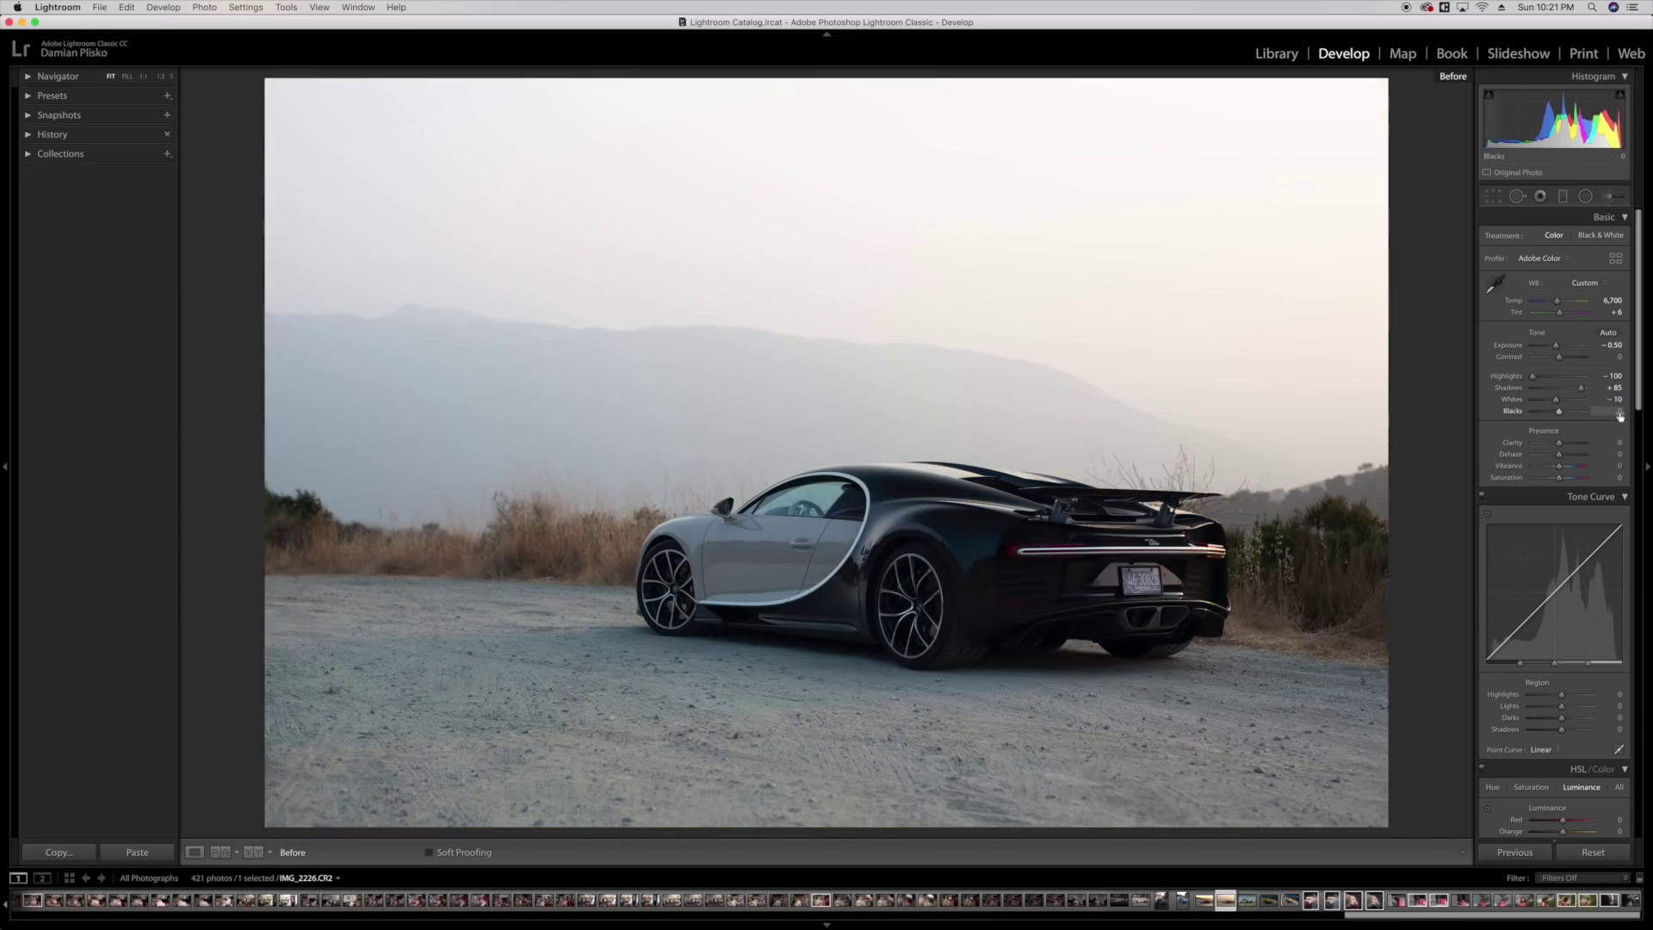
click(1619, 411)
text(50)
key(Return)
key(backslash)
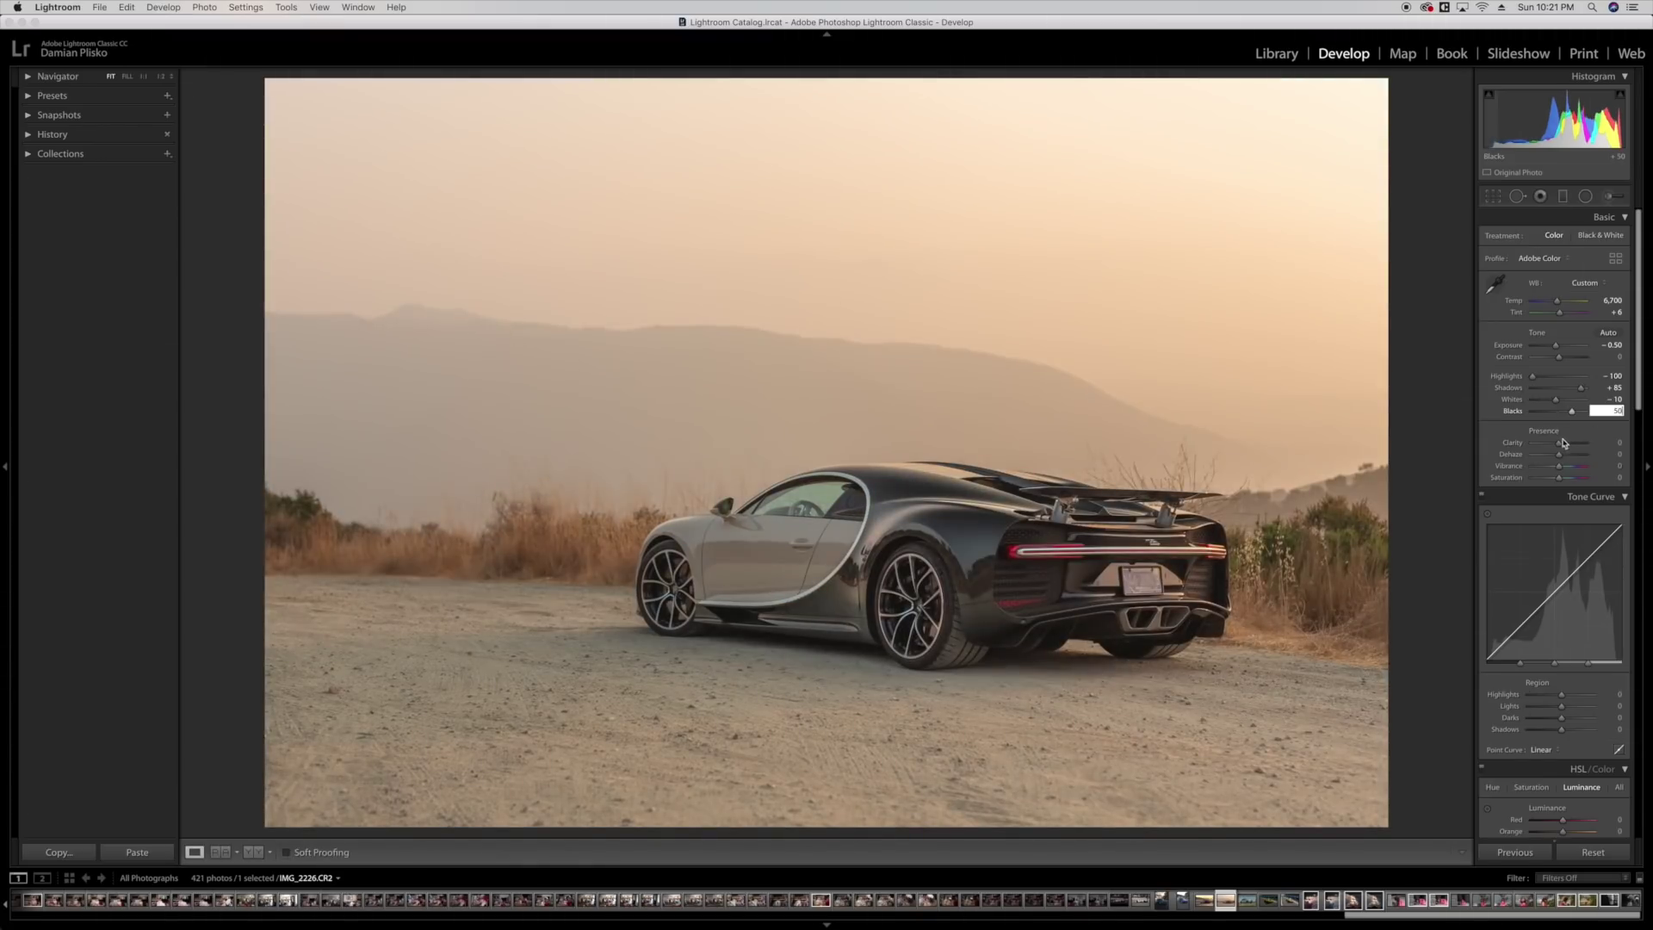
Set the photo's clarity to +10 and its dehaze to +65.
drag(1560, 447, 1563, 447)
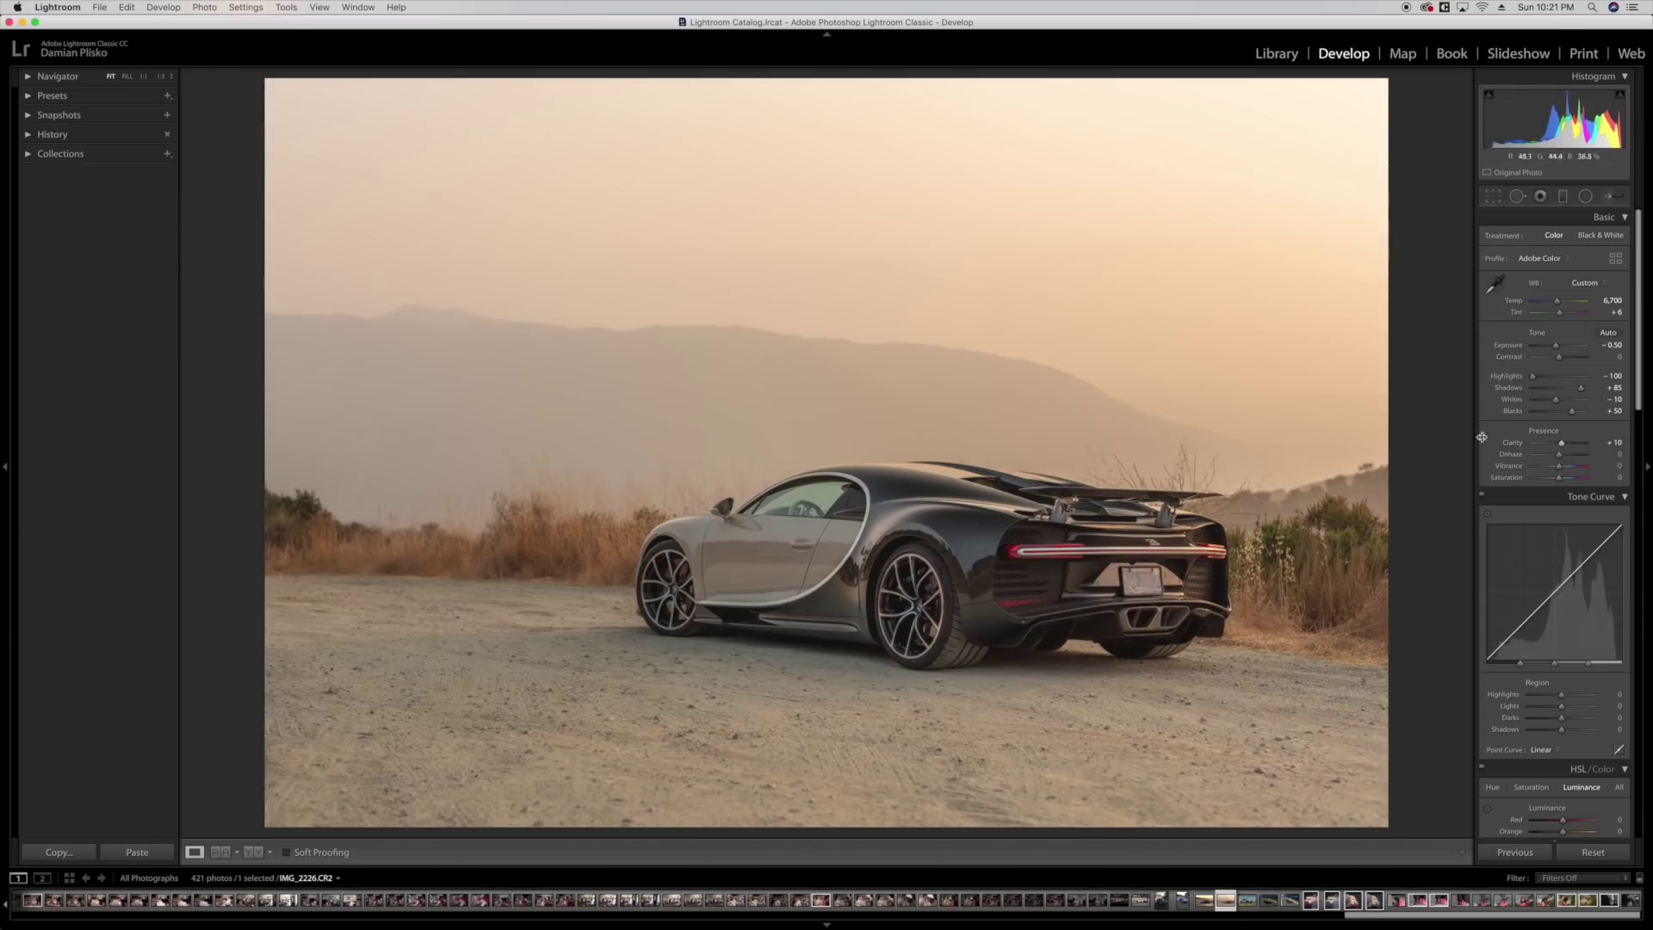
click(1617, 457)
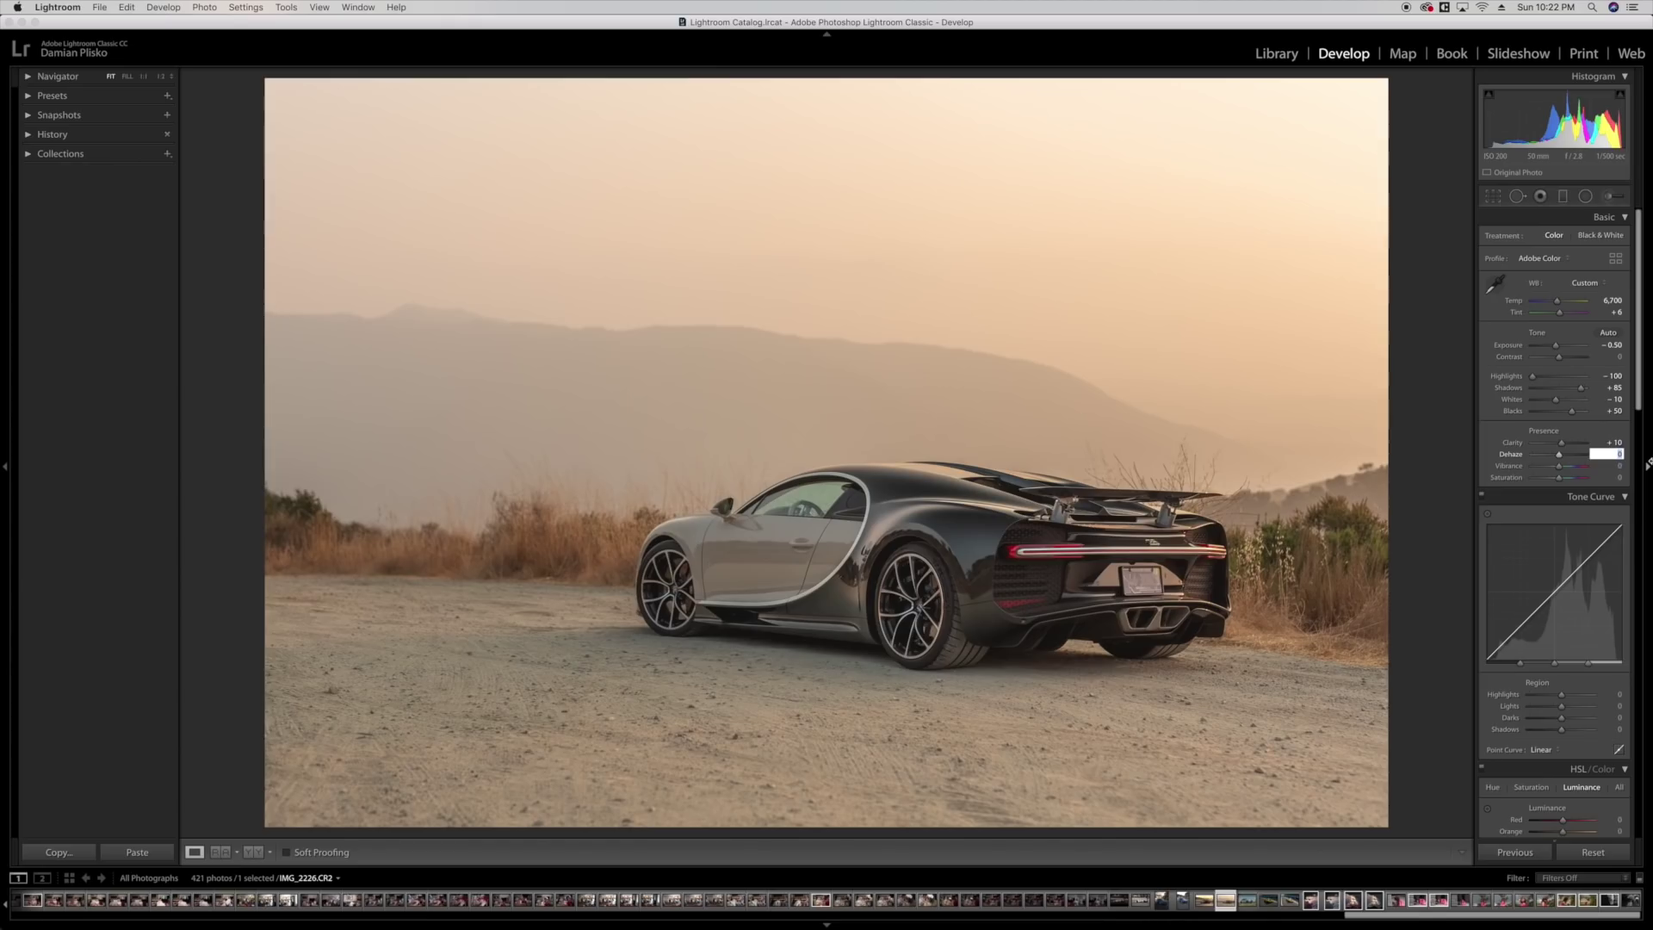
text(65)
key(Return)
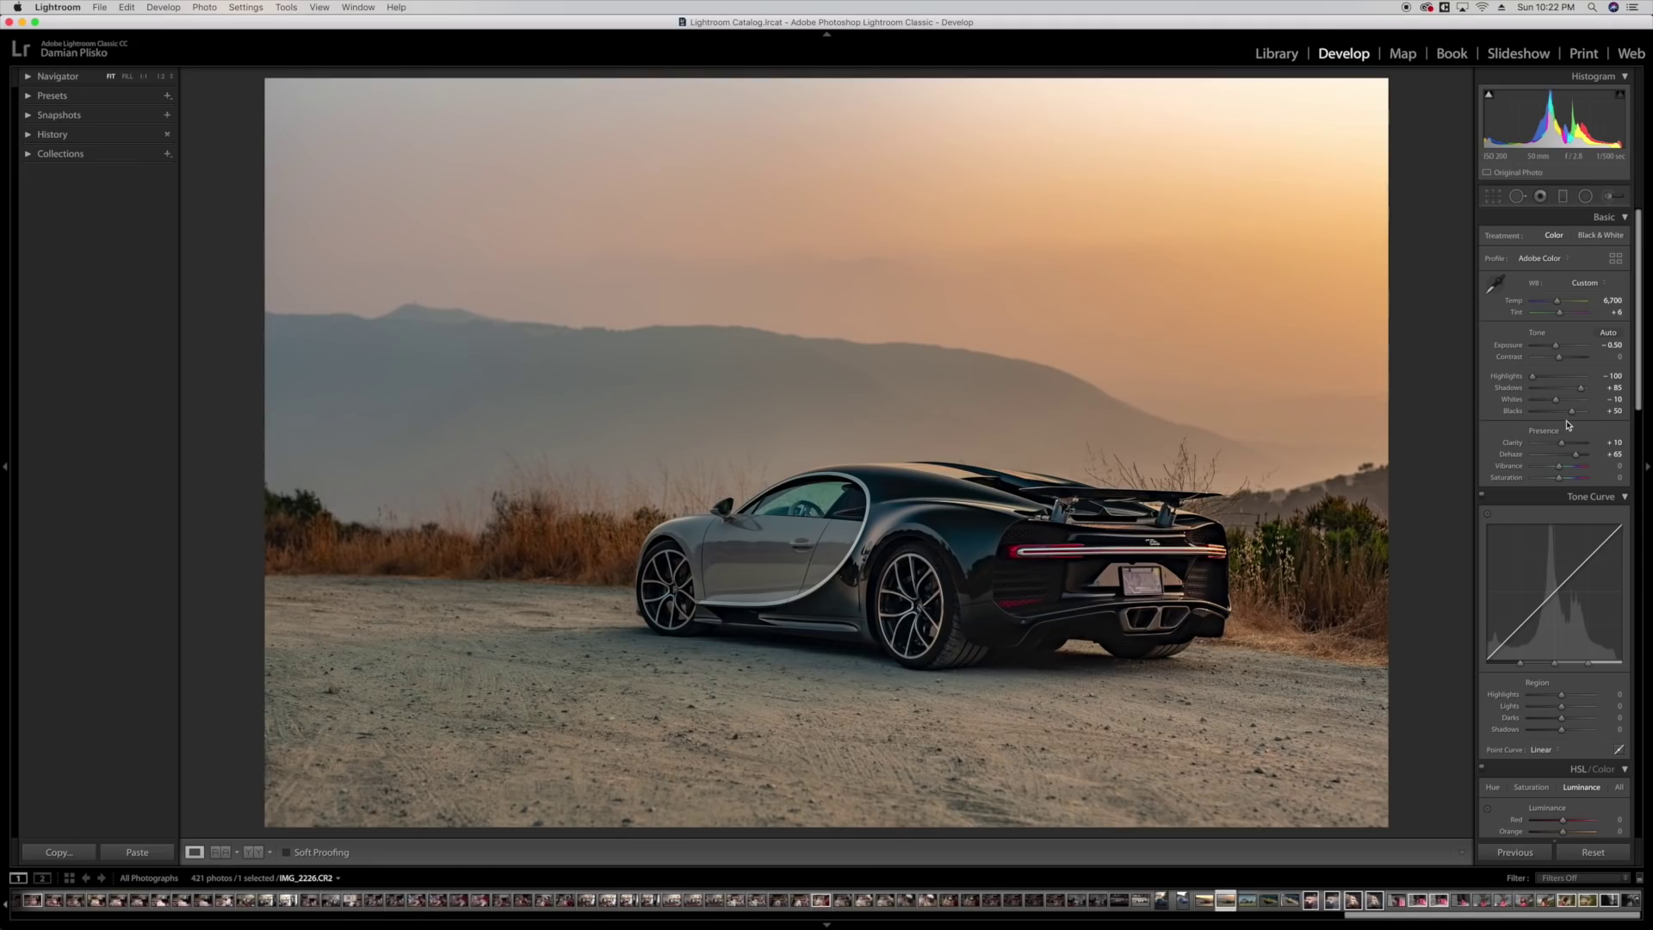
Reduce the HSL saturation of red to -15 and of orange and yellow to -5 each.
scroll(1568, 424, down, 3)
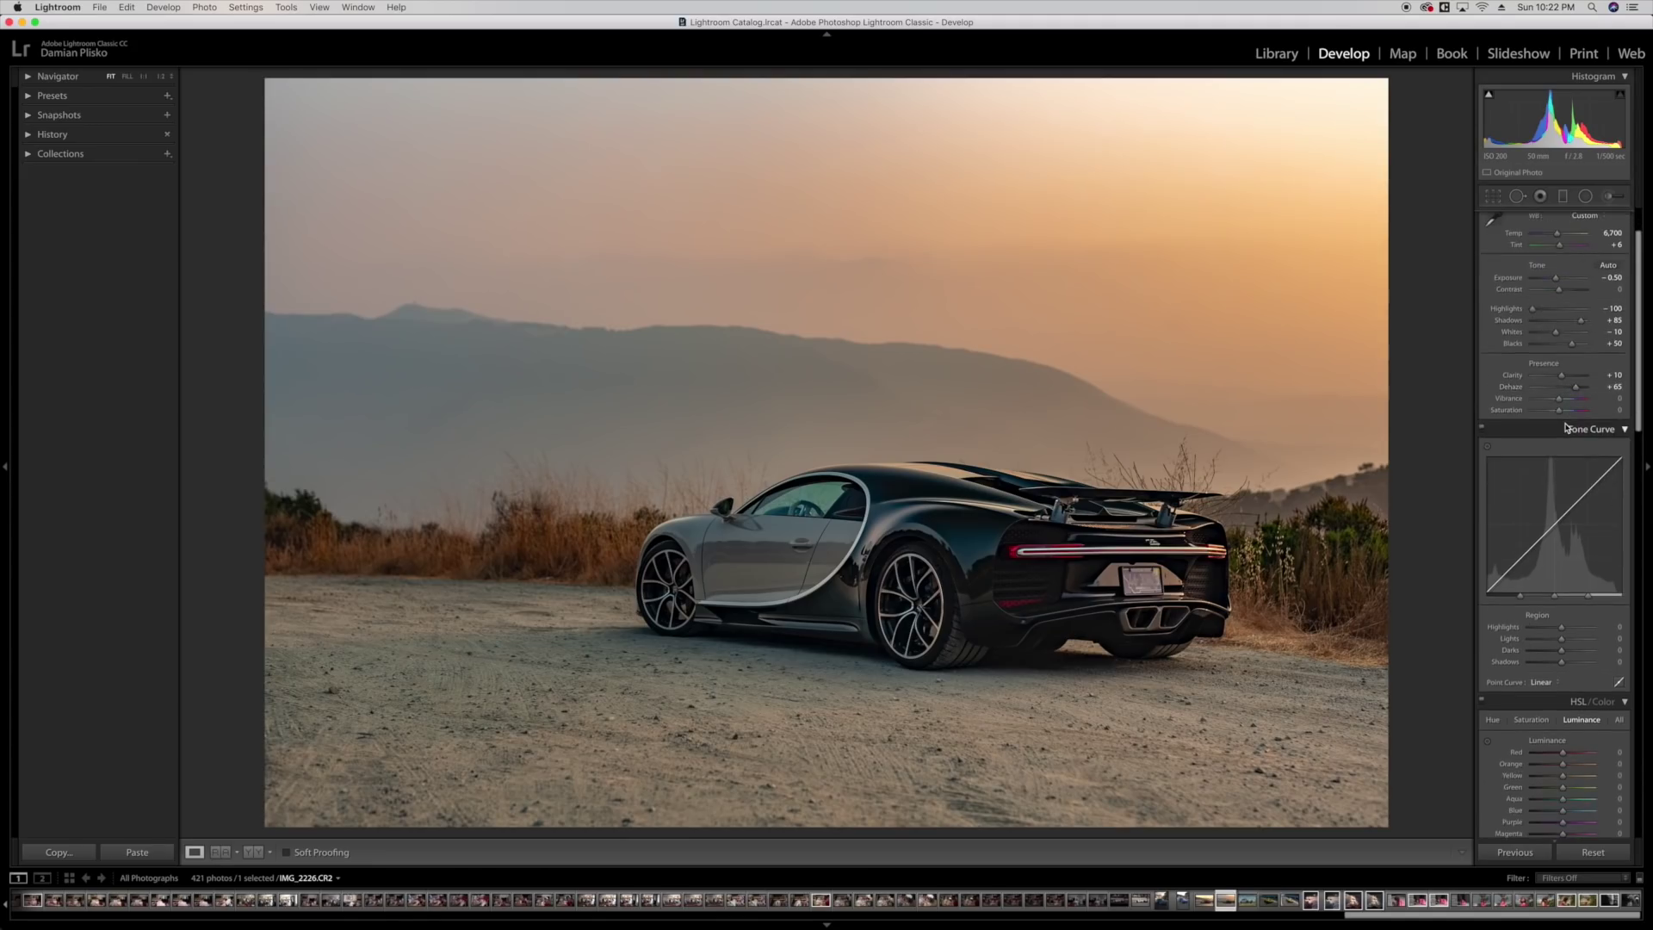
scroll(1549, 465, down, 10)
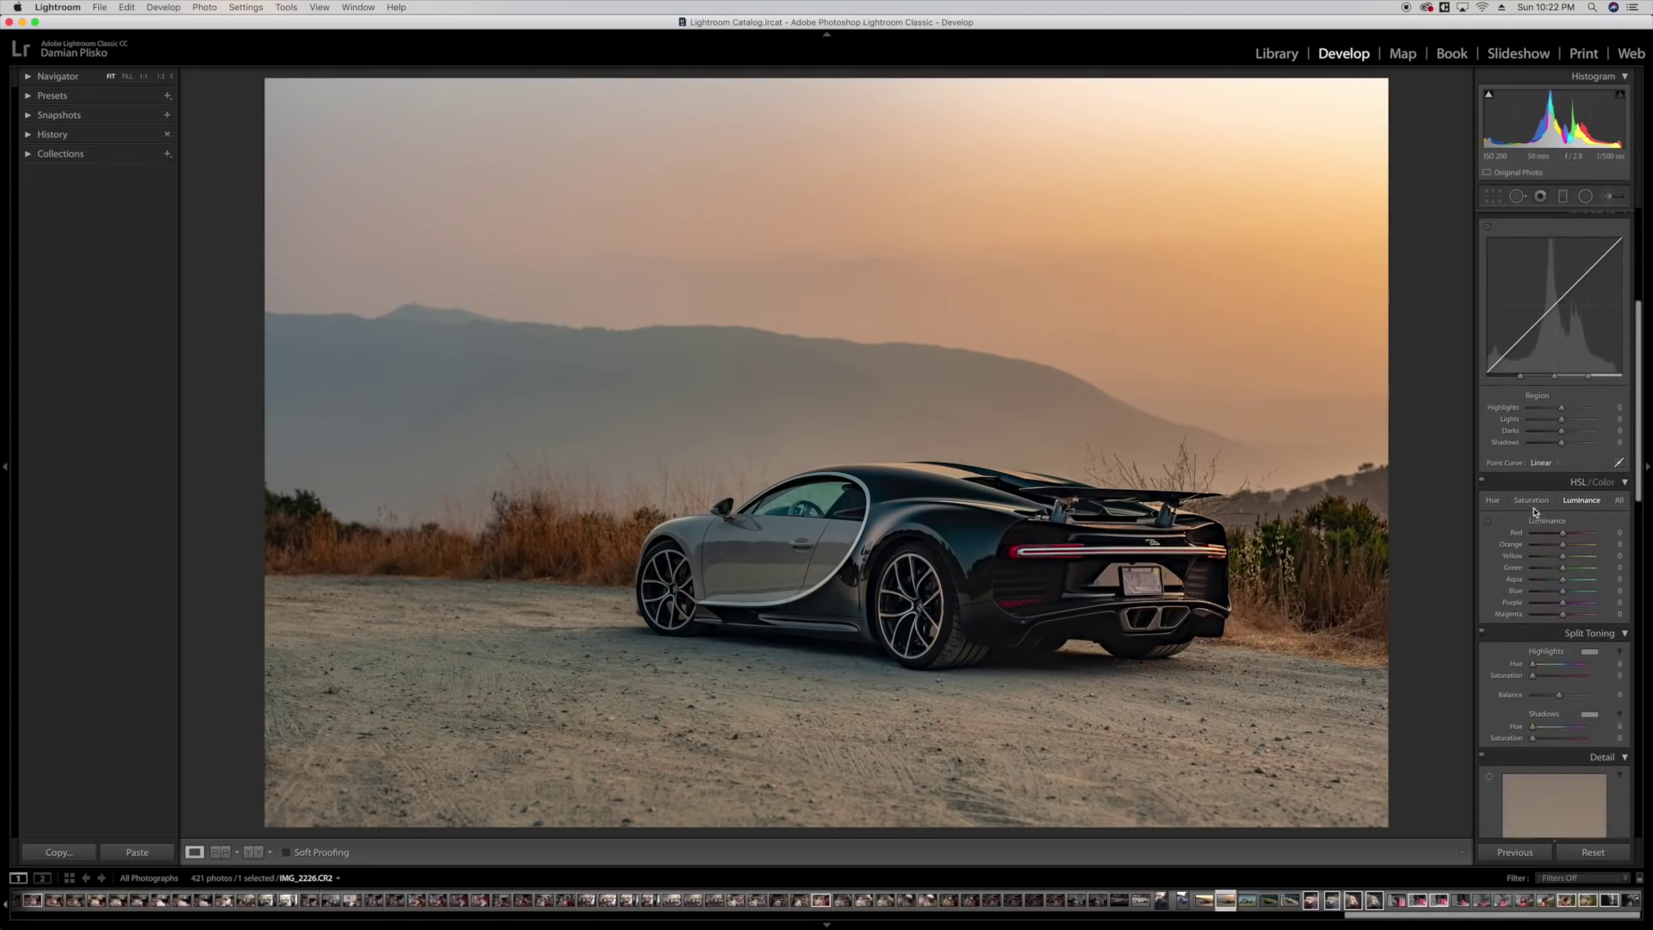
click(1530, 502)
click(1616, 534)
key(Return)
click(1615, 544)
text(- 5)
key(Tab)
key(Return)
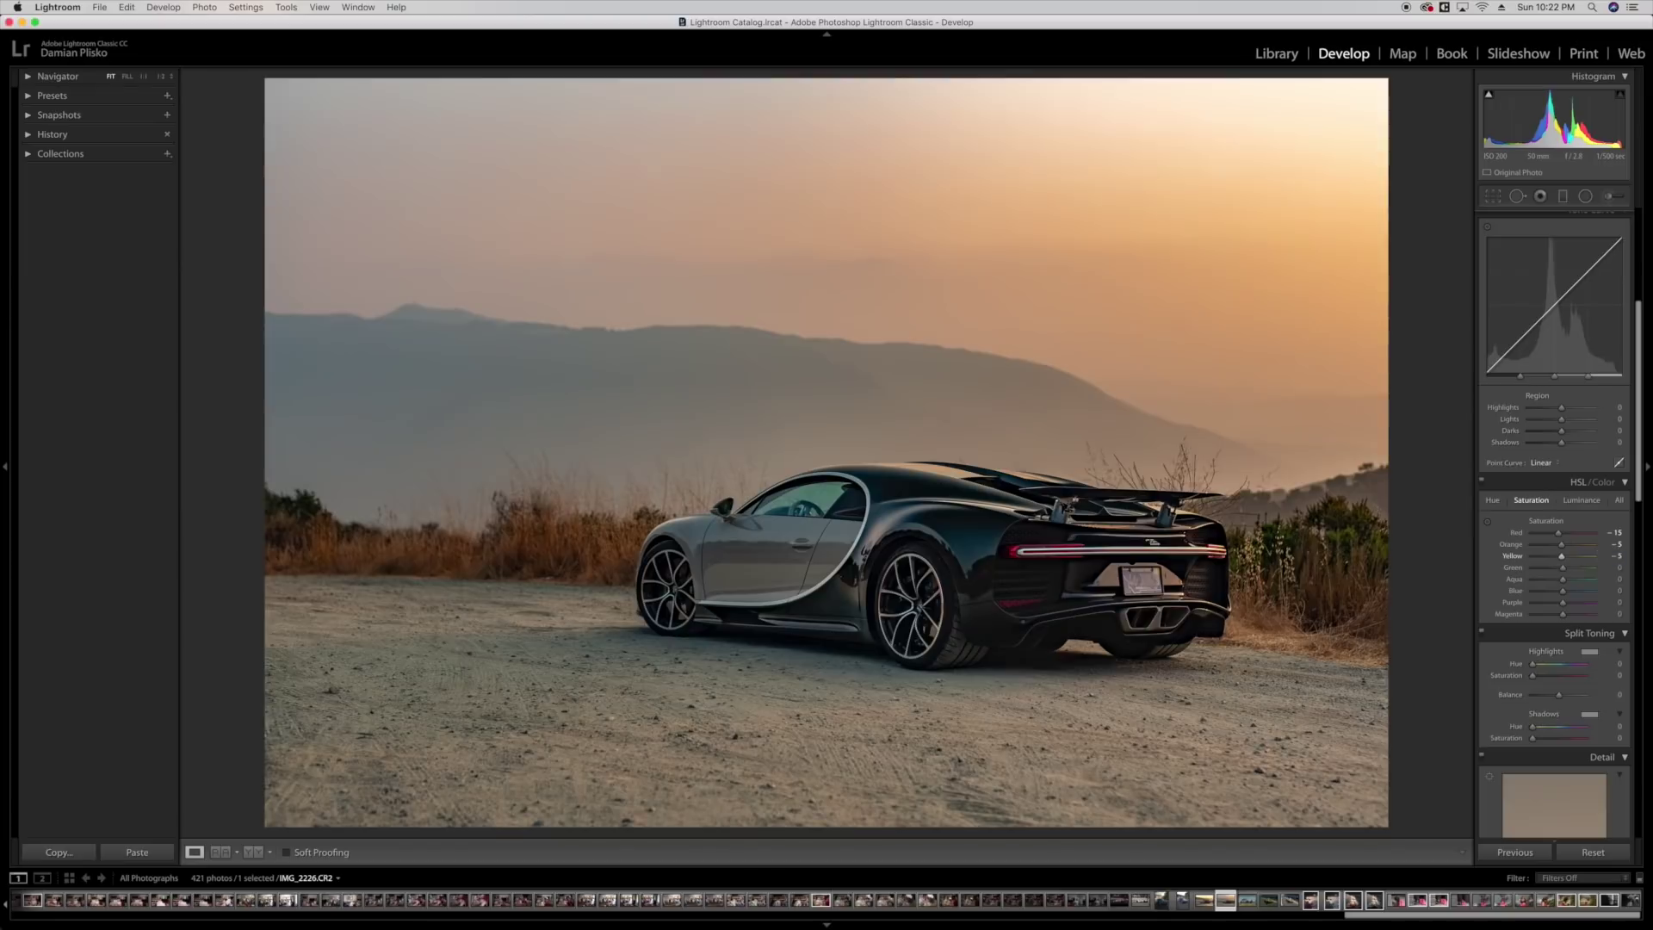
Reduce the HSL saturation of aqua to -100 and of blue to -25.
scroll(1621, 588, down, 1)
drag(1563, 573, 1486, 577)
scroll(1591, 600, up, 1)
click(1615, 584)
text(-)
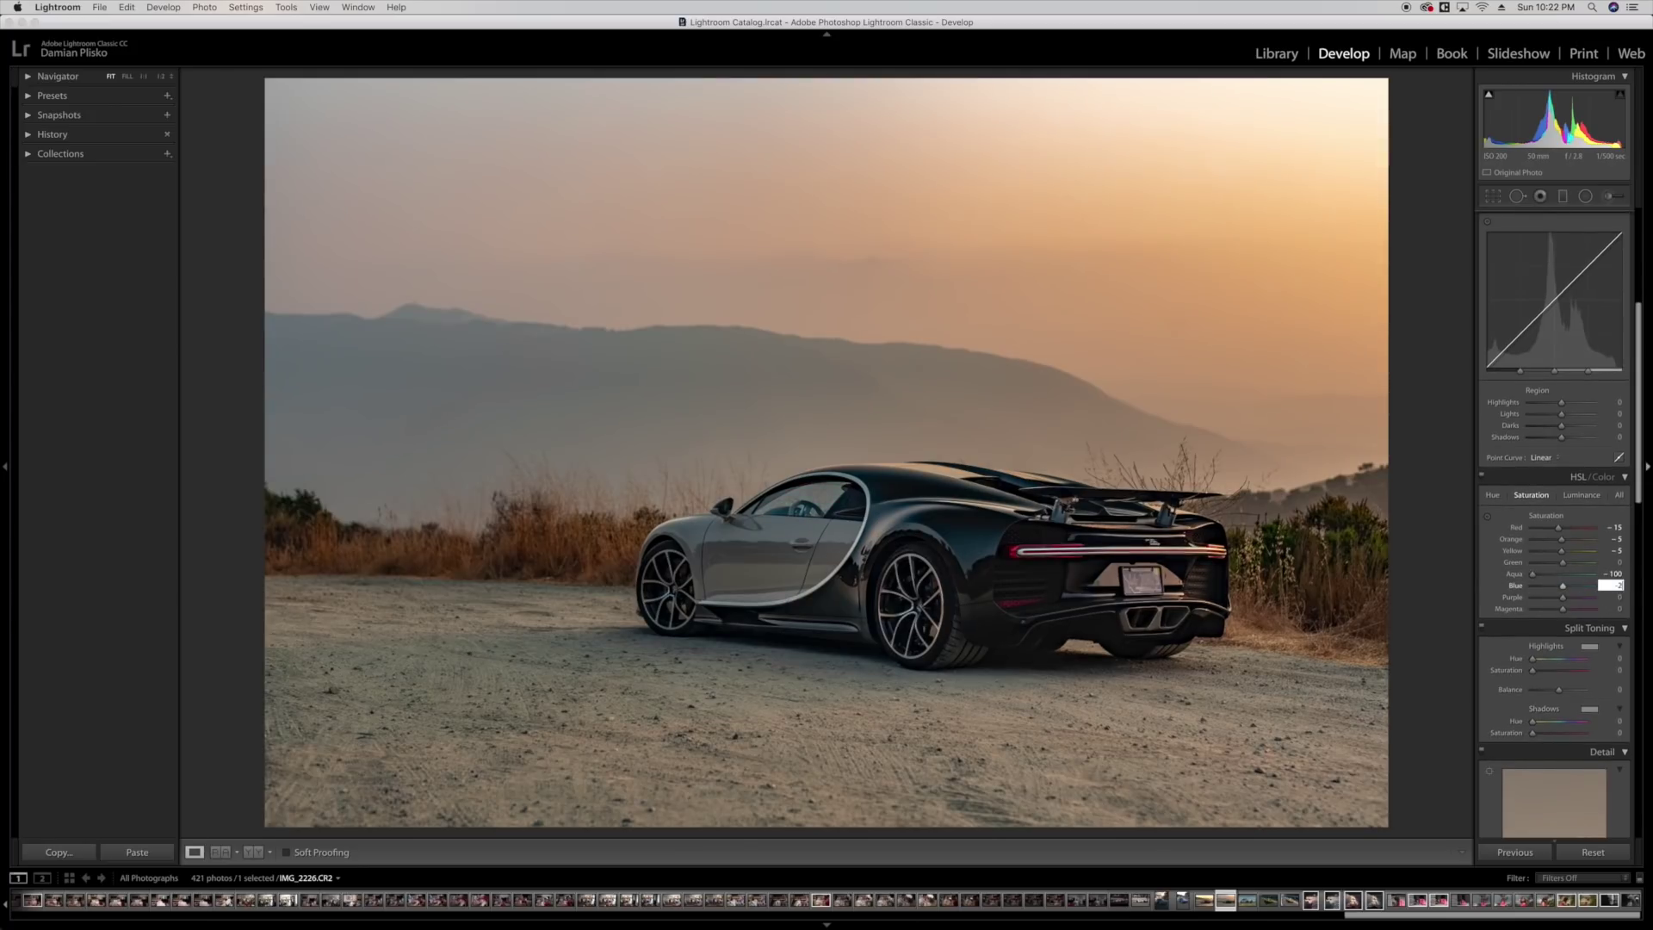
text(25)
key(Return)
Raise the HSL luminance of orange and yellow to +15 each.
click(1579, 496)
click(1617, 540)
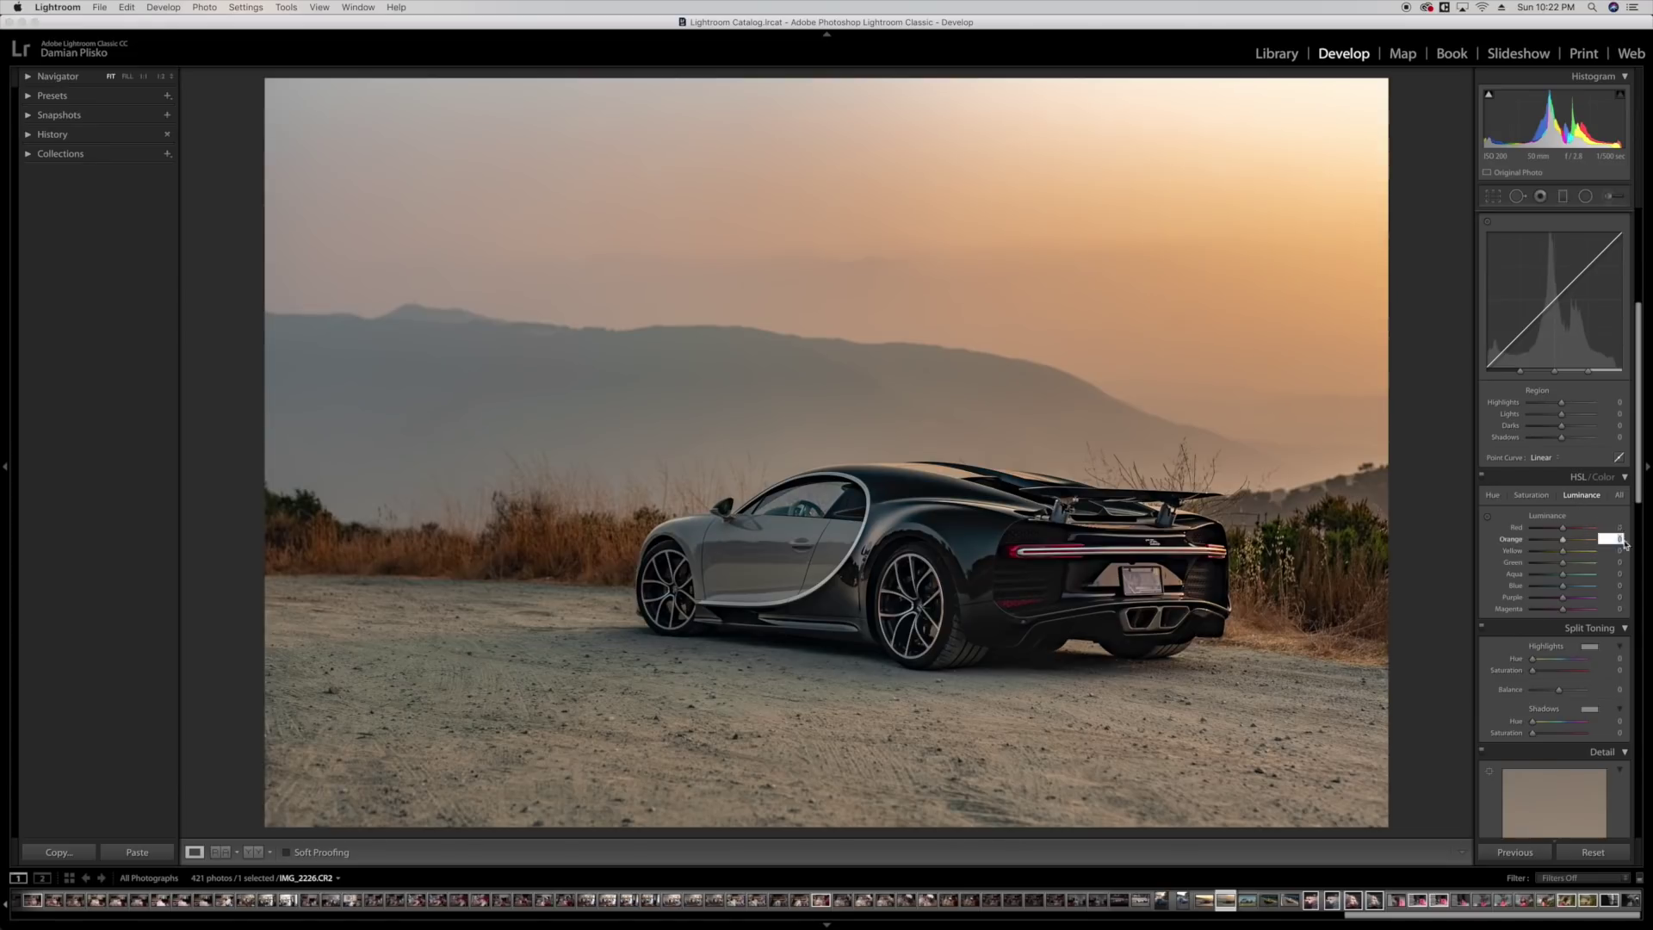
text(15)
key(Return)
click(1619, 550)
text(15)
key(Return)
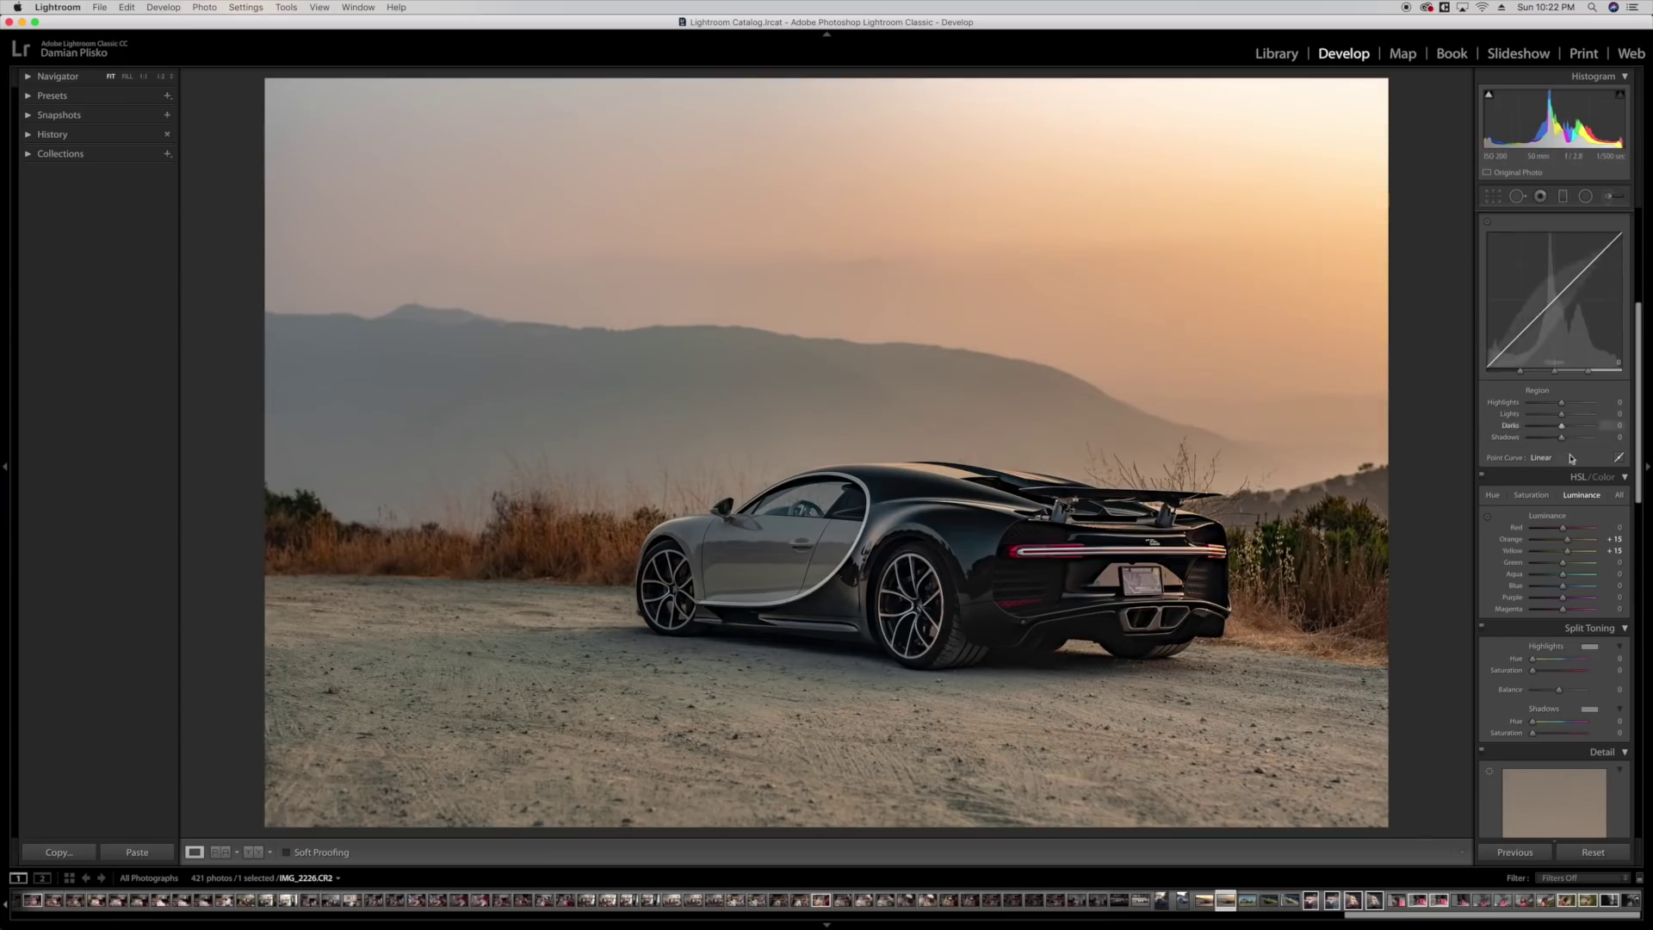
Crop the photo inward from its upper-left corner at the original aspect ratio and rotate it to an angle of -1.61.
scroll(1589, 416, up, 6)
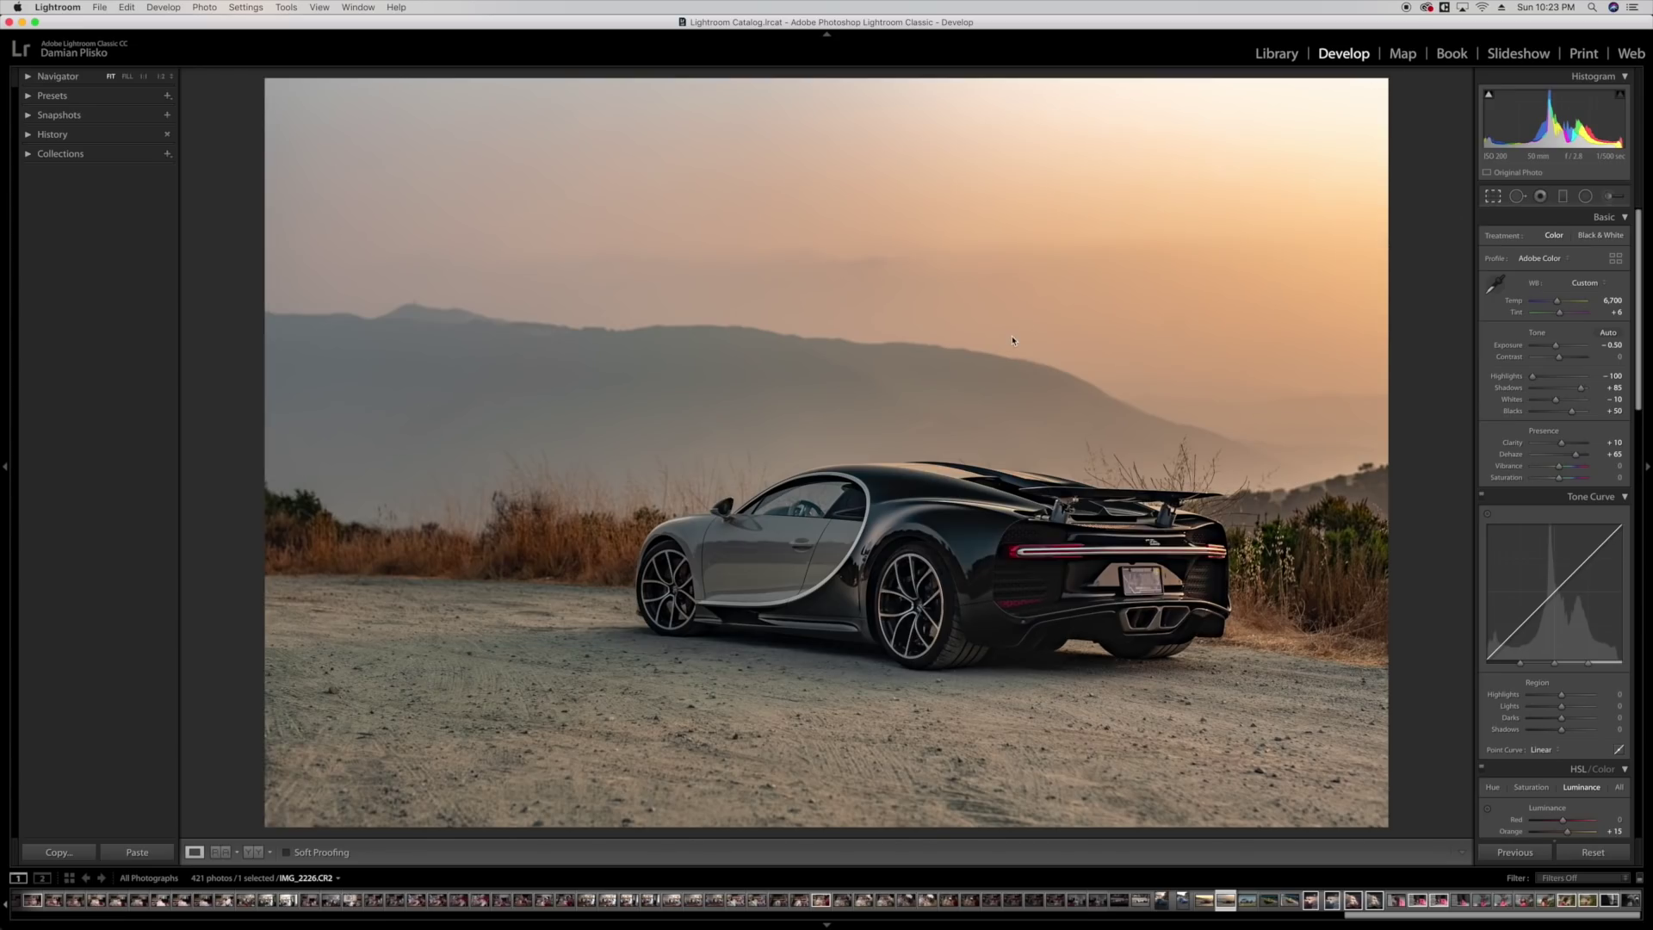
key(r)
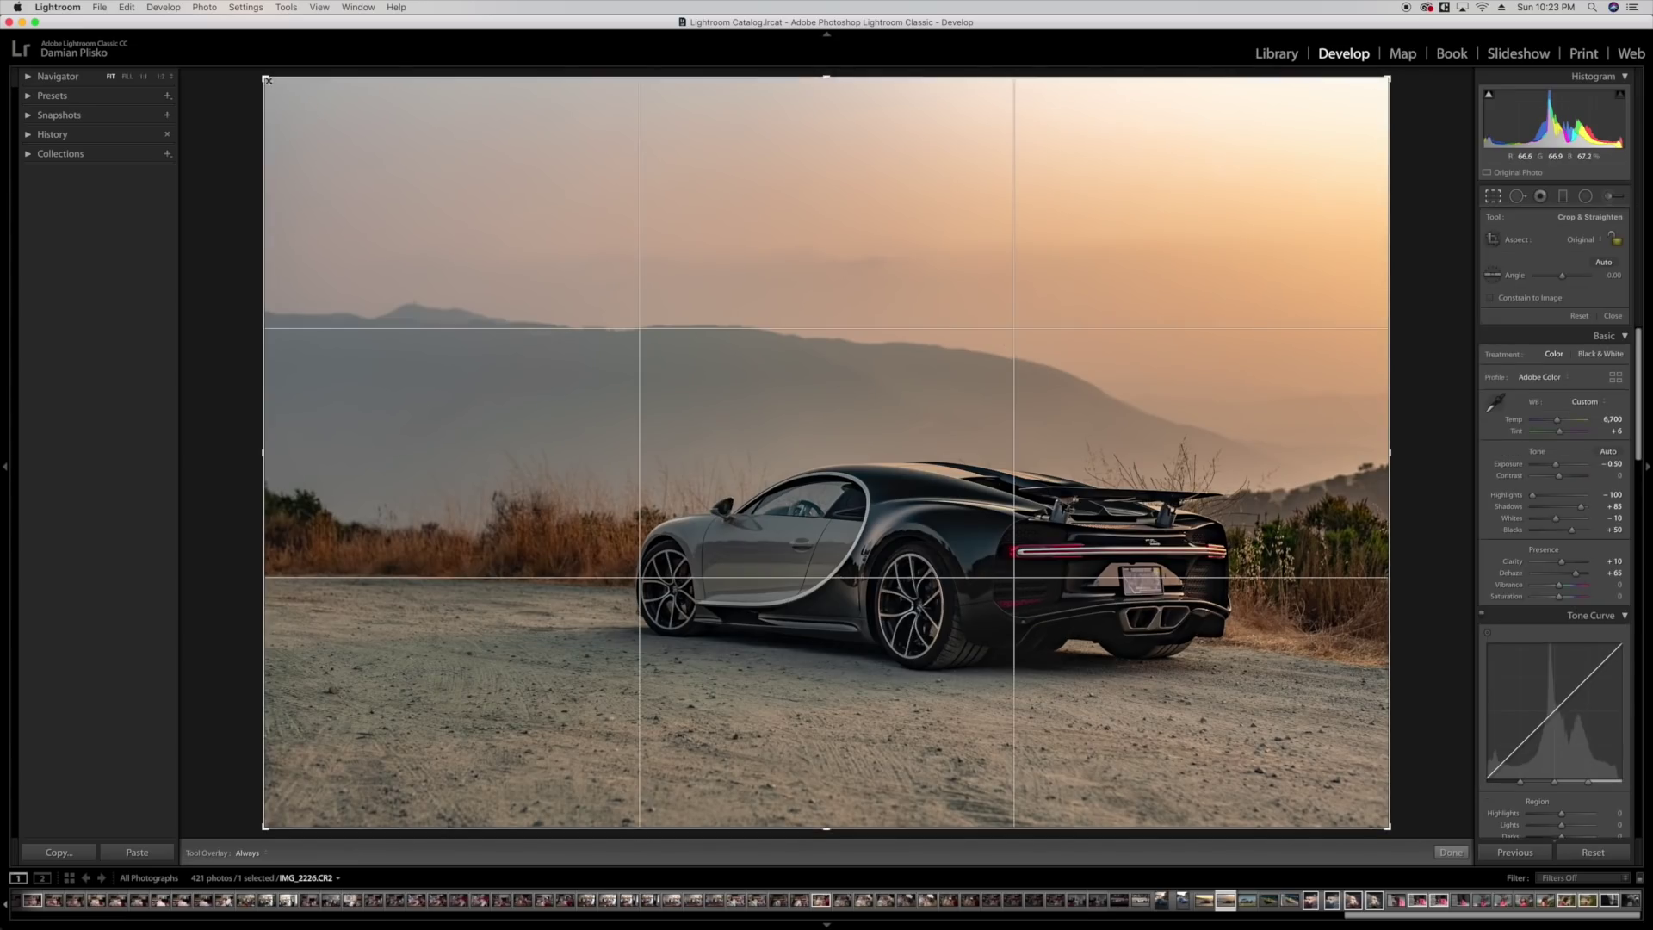
drag(268, 80, 295, 108)
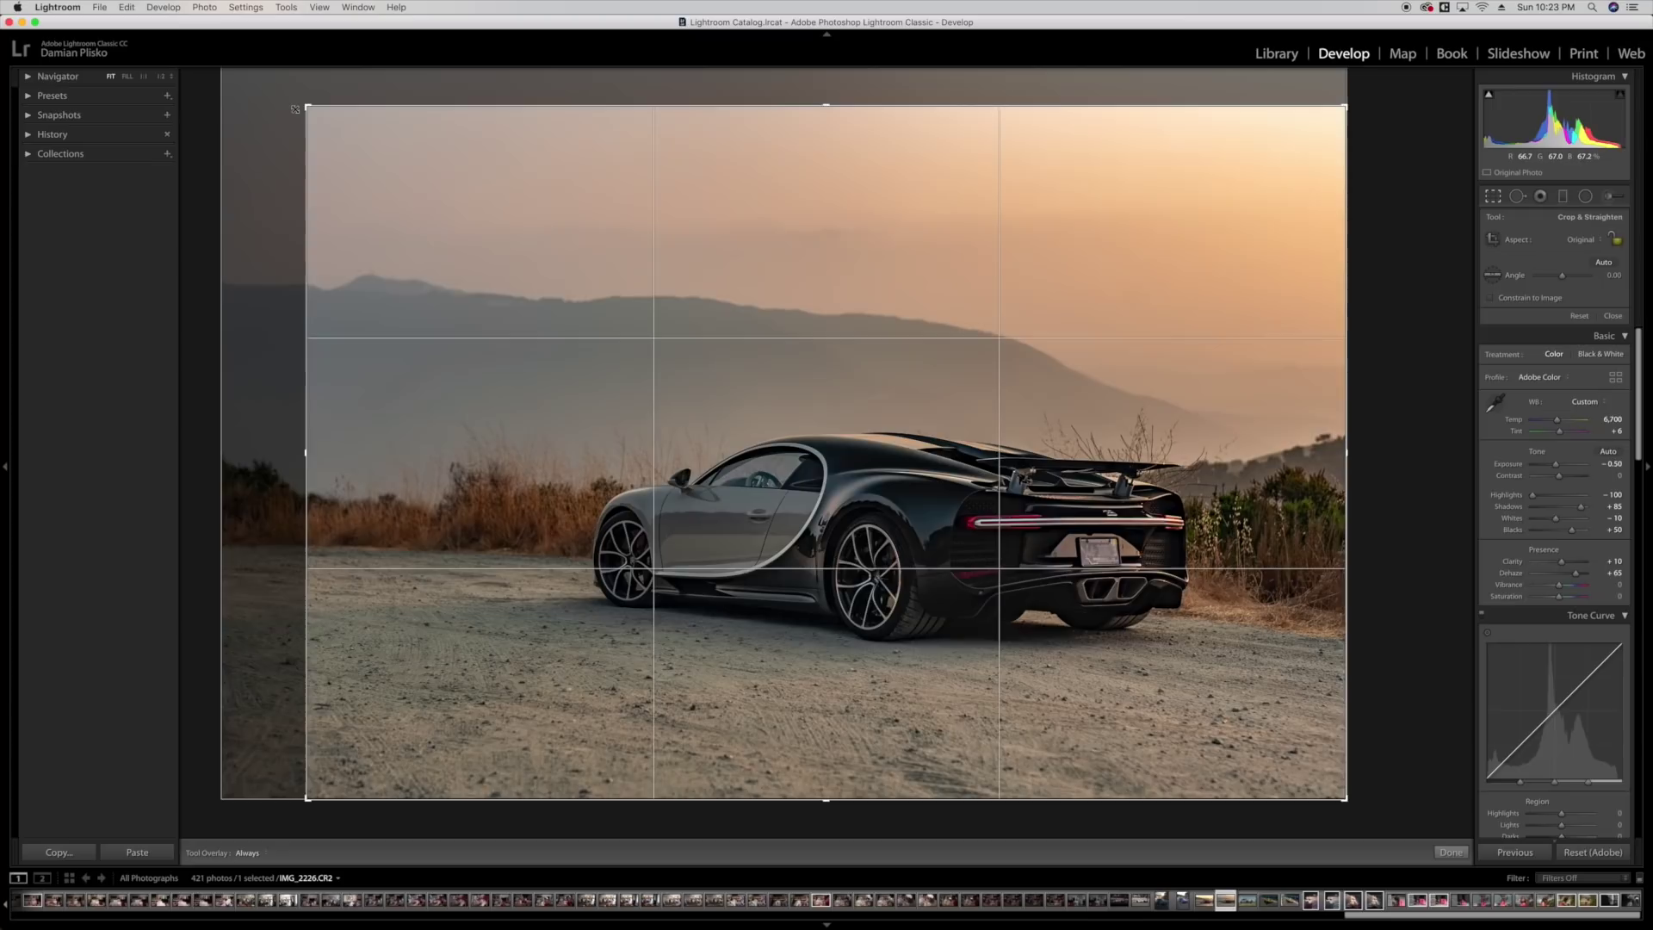
drag(241, 171, 253, 199)
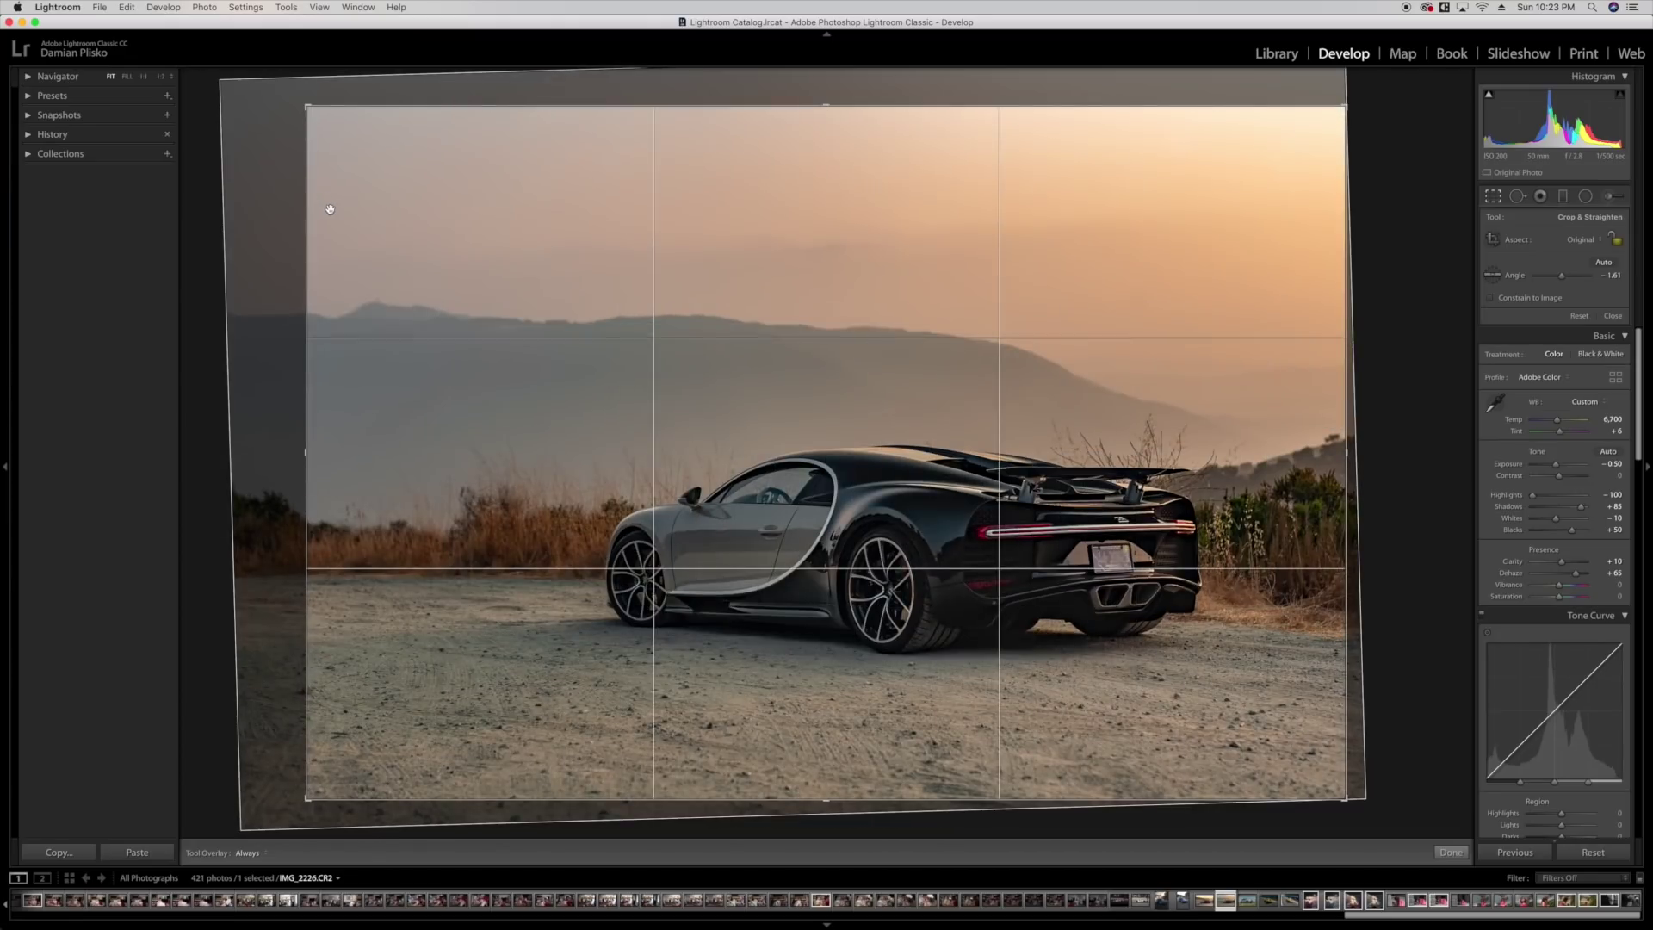
key(Return)
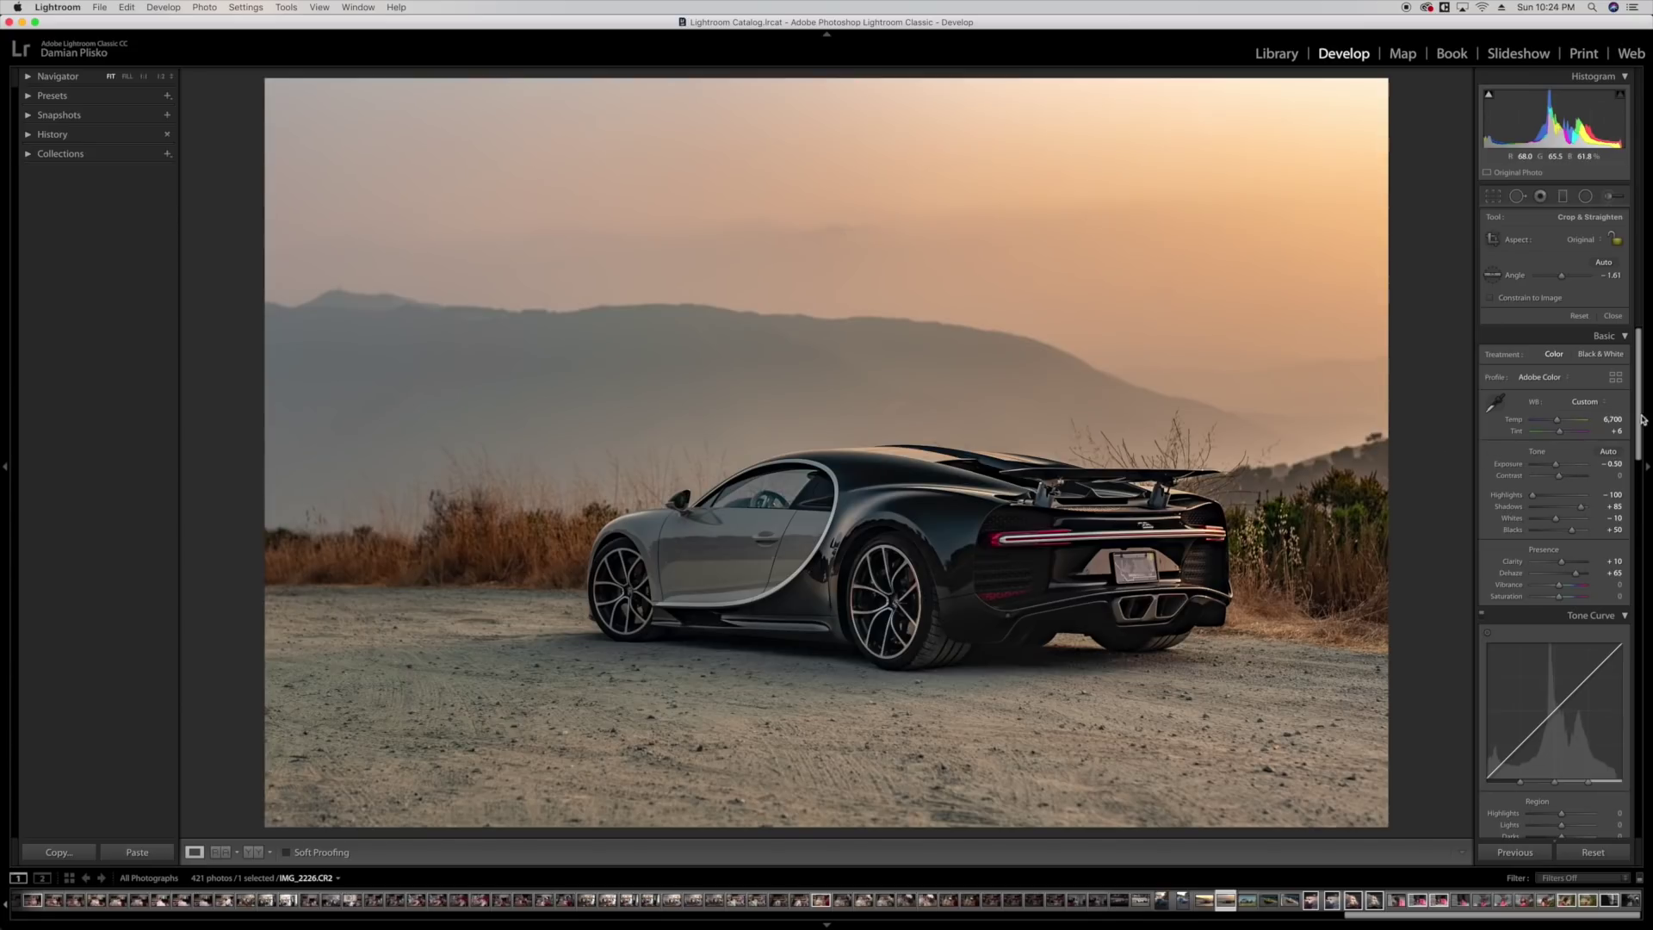
Set the sharpening amount to 70 and raise the luminance noise reduction slightly.
scroll(1568, 512, down, 10)
drag(1544, 478, 1561, 480)
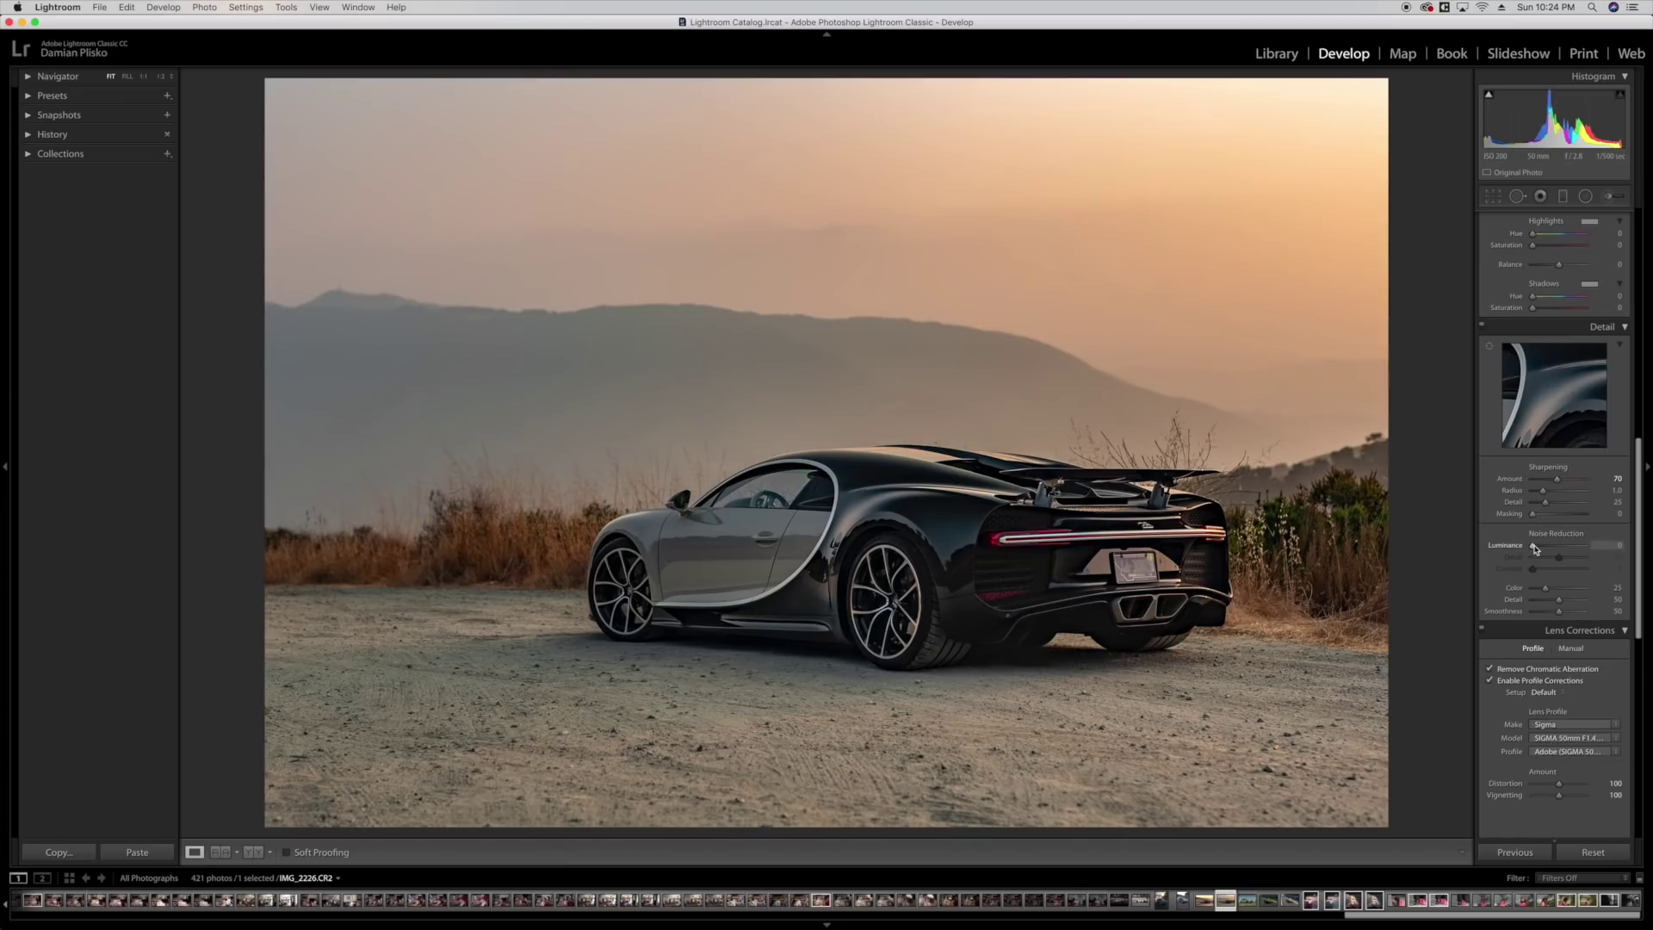
drag(1535, 547, 1550, 549)
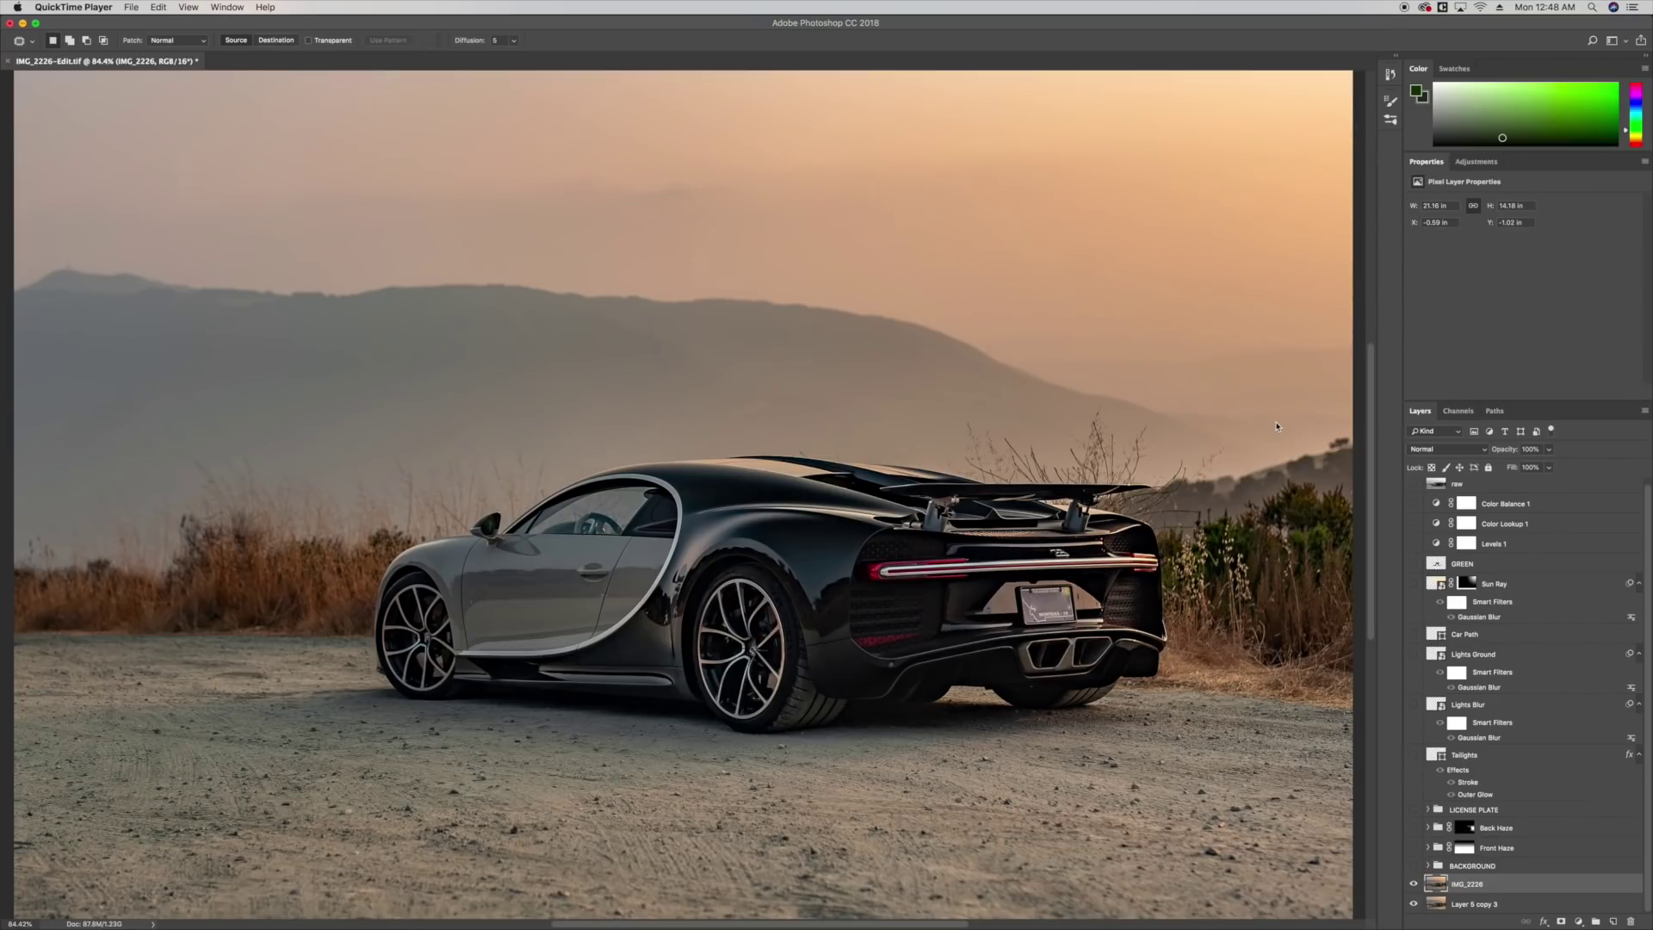
In Photoshop, toggle the visibility of the IMG_2226 layer repeatedly to compare the retouched car and ground with the previous edit.
click(1415, 885)
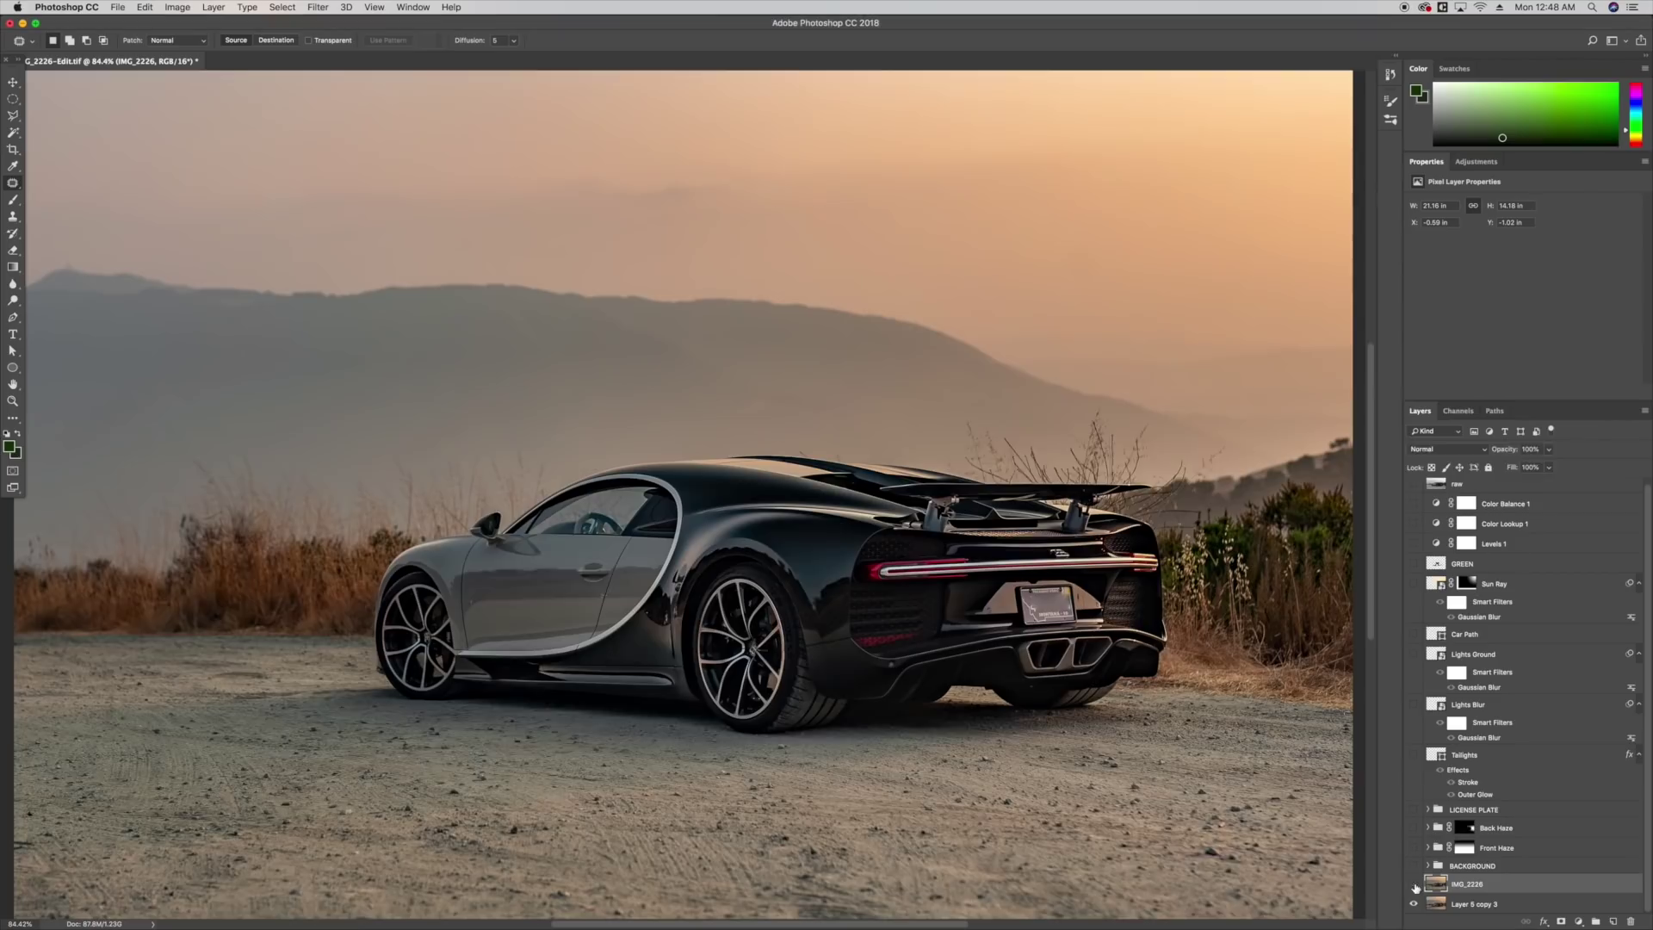
click(1417, 887)
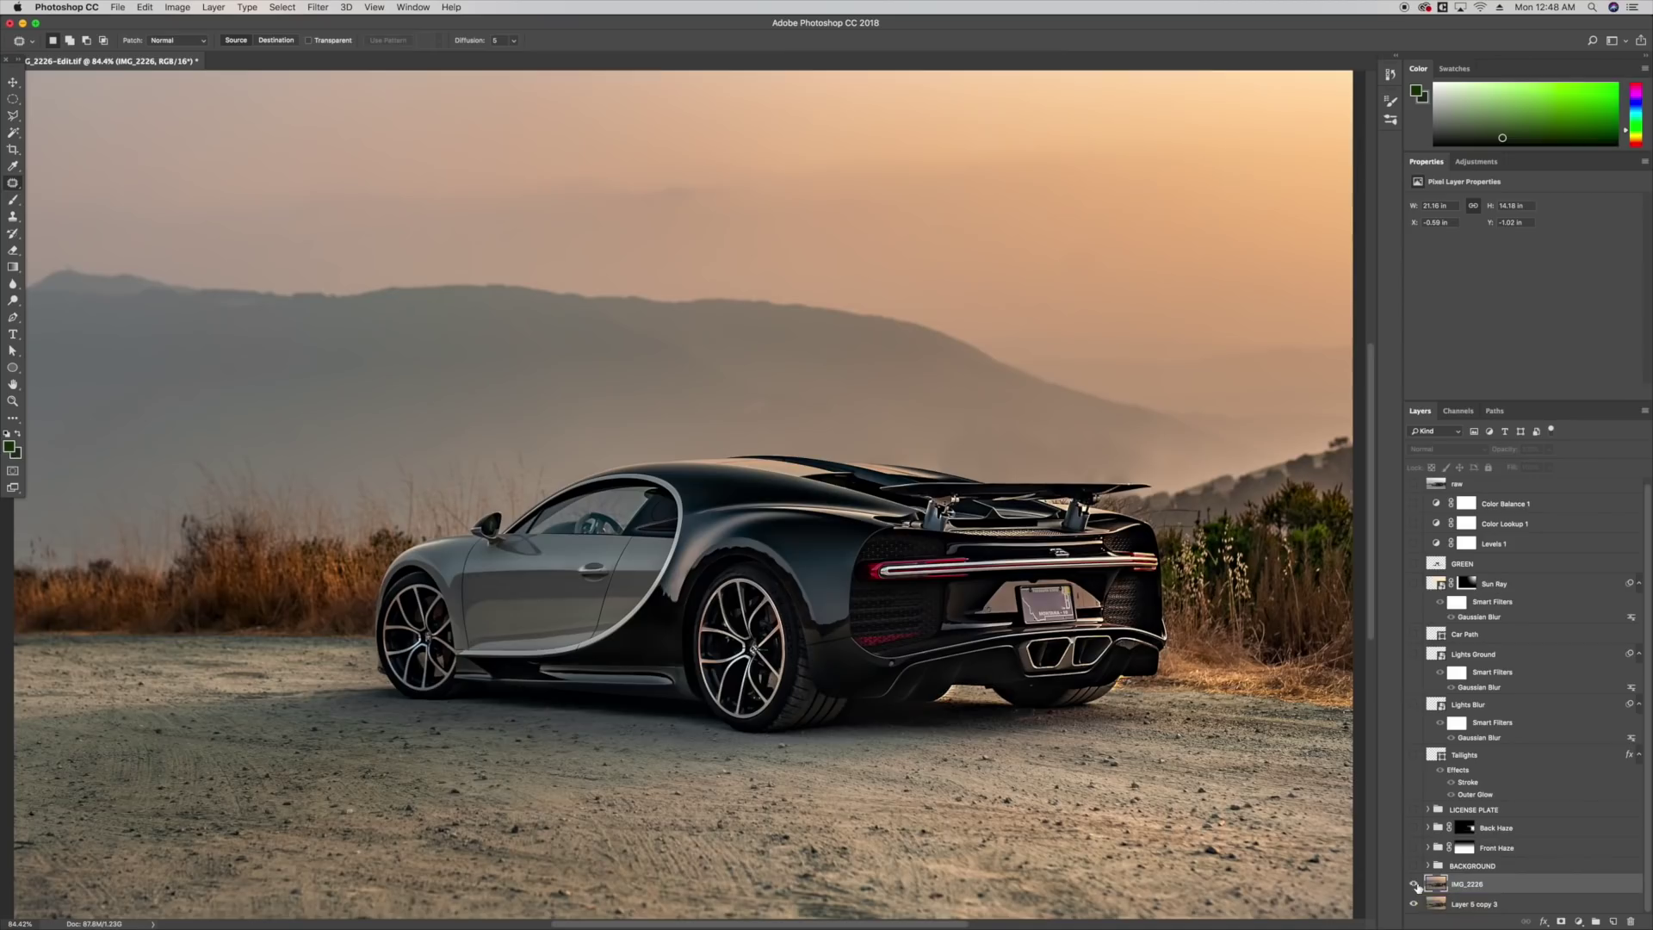
click(1414, 884)
click(1415, 887)
click(1414, 884)
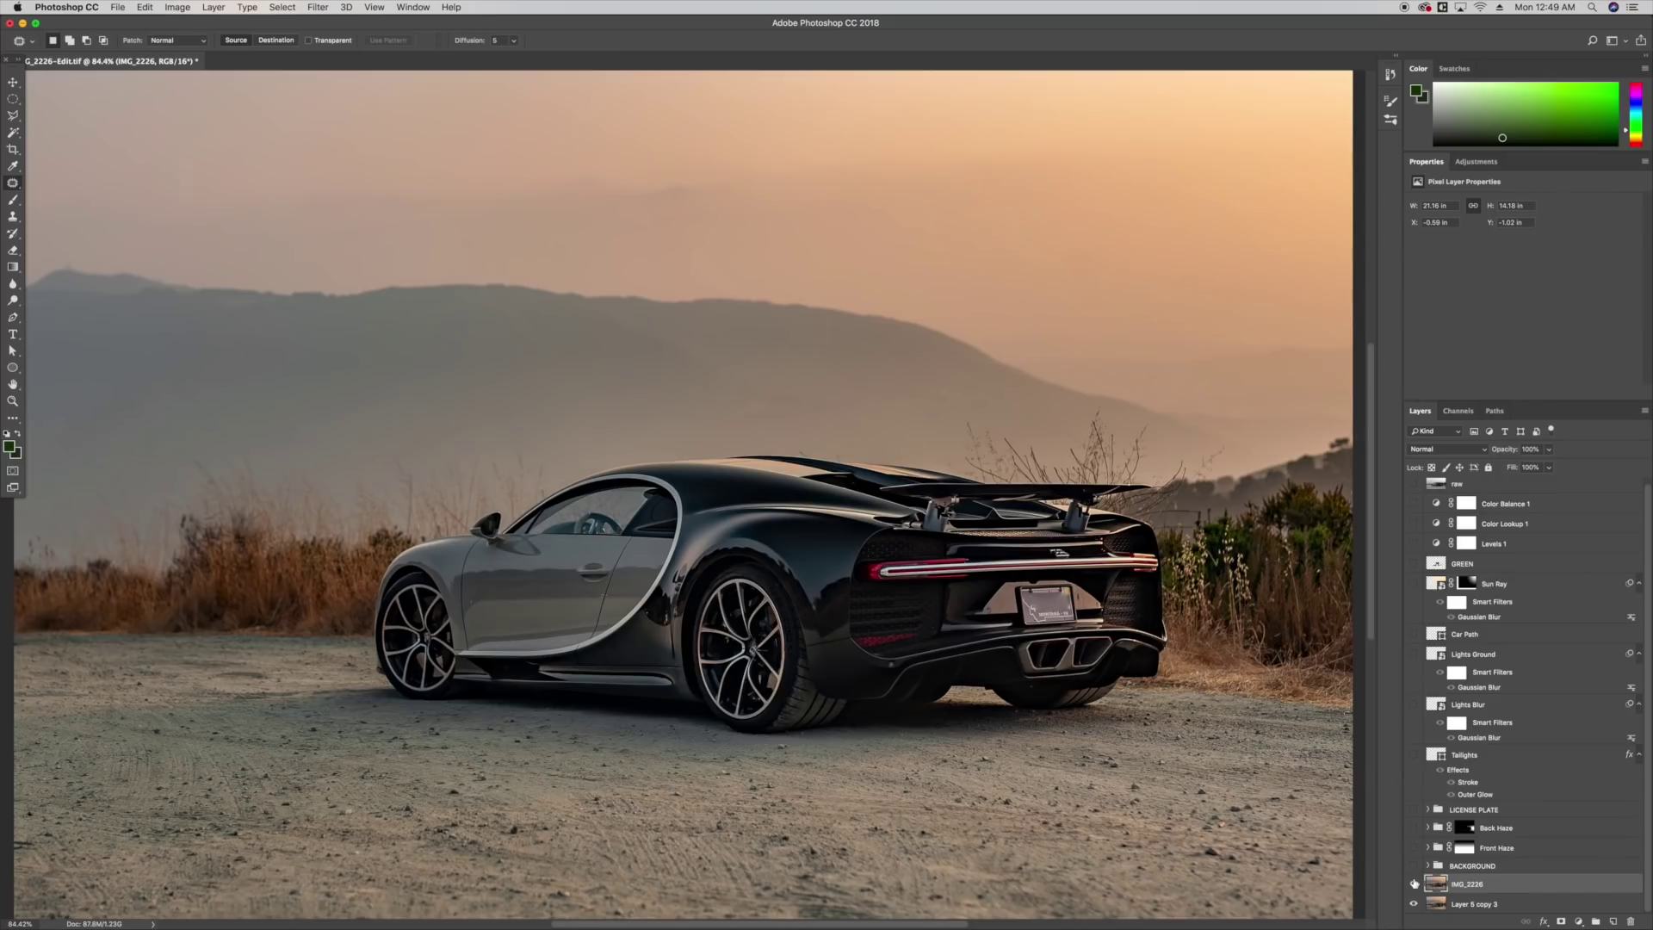
click(1414, 884)
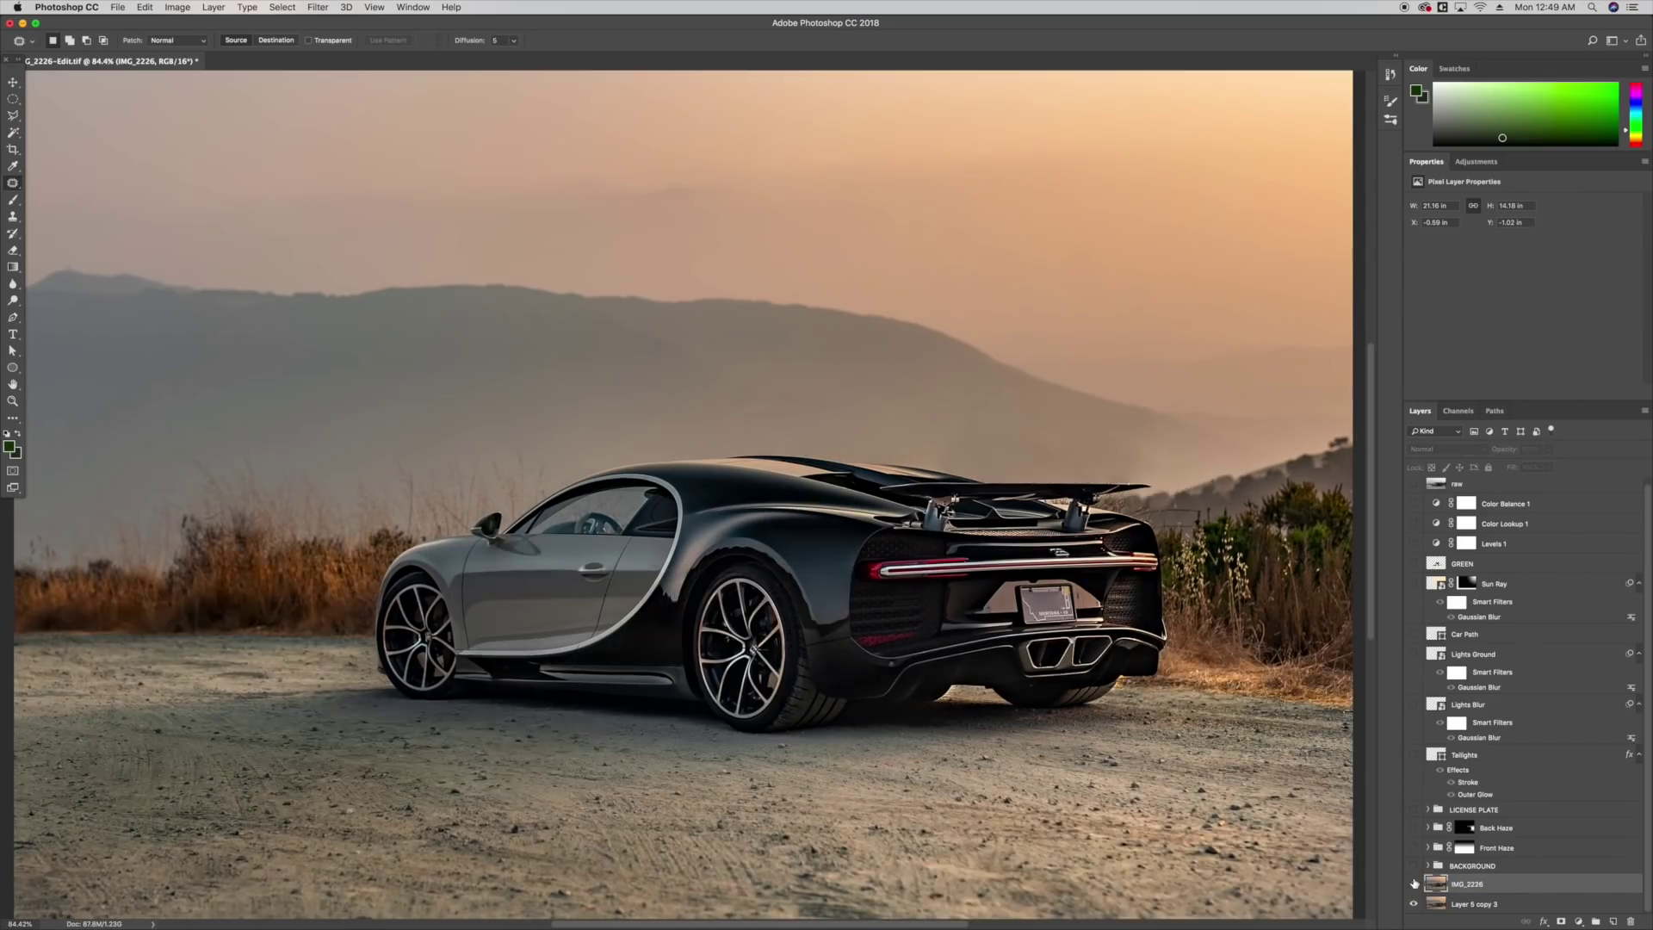
click(1414, 884)
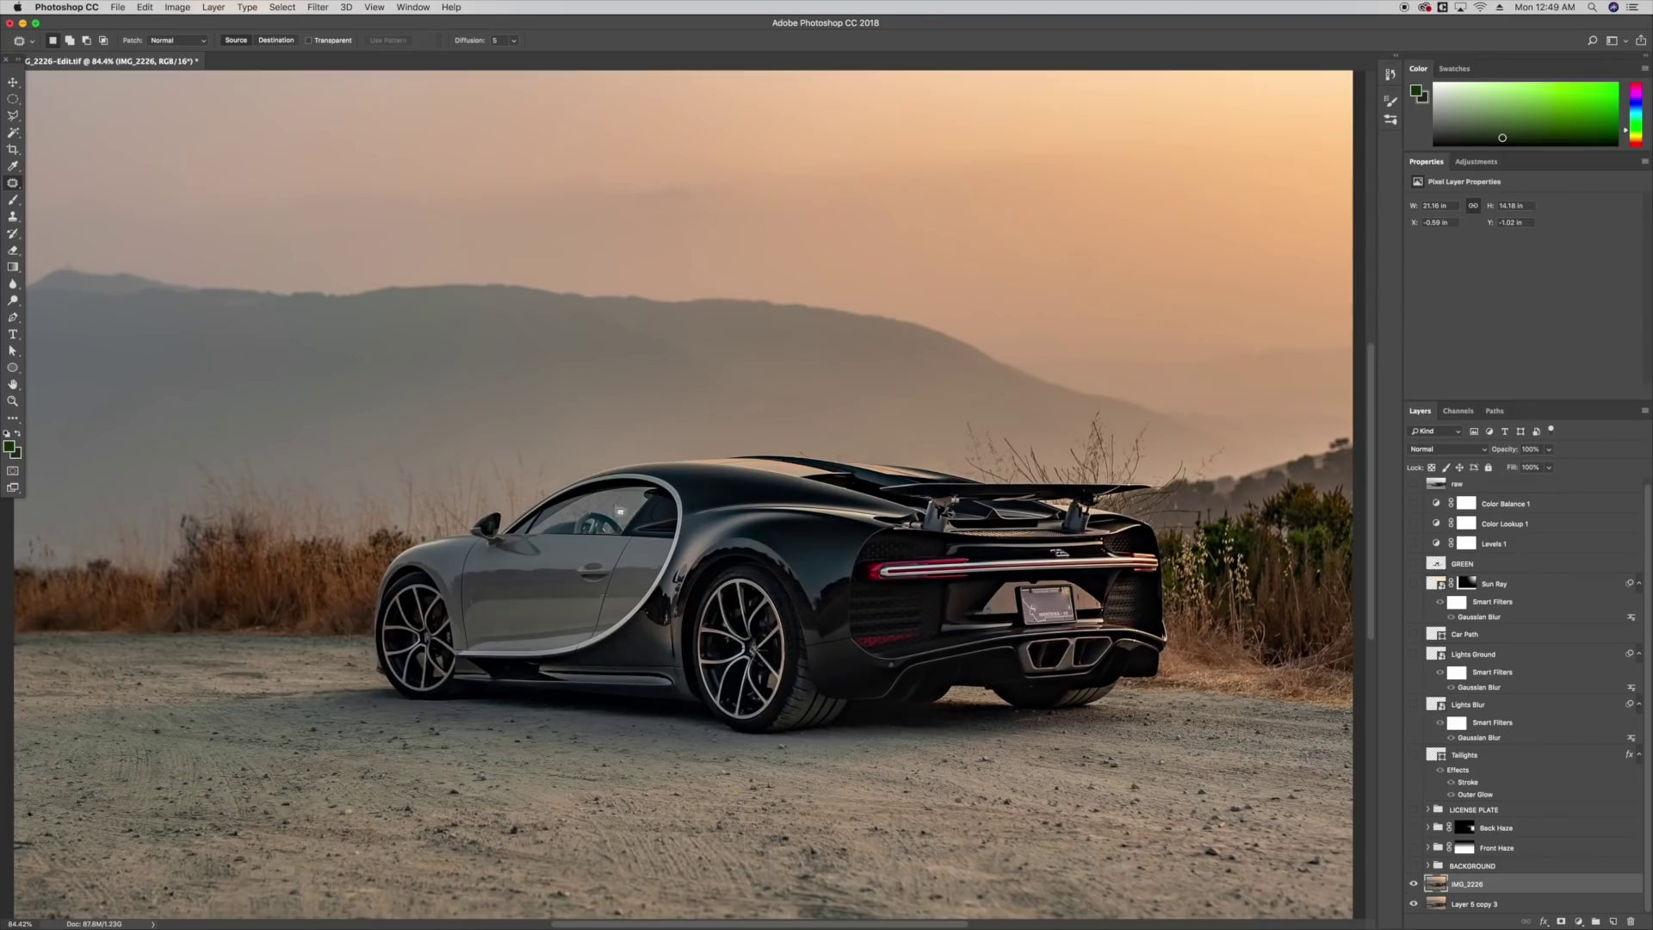
click(1413, 884)
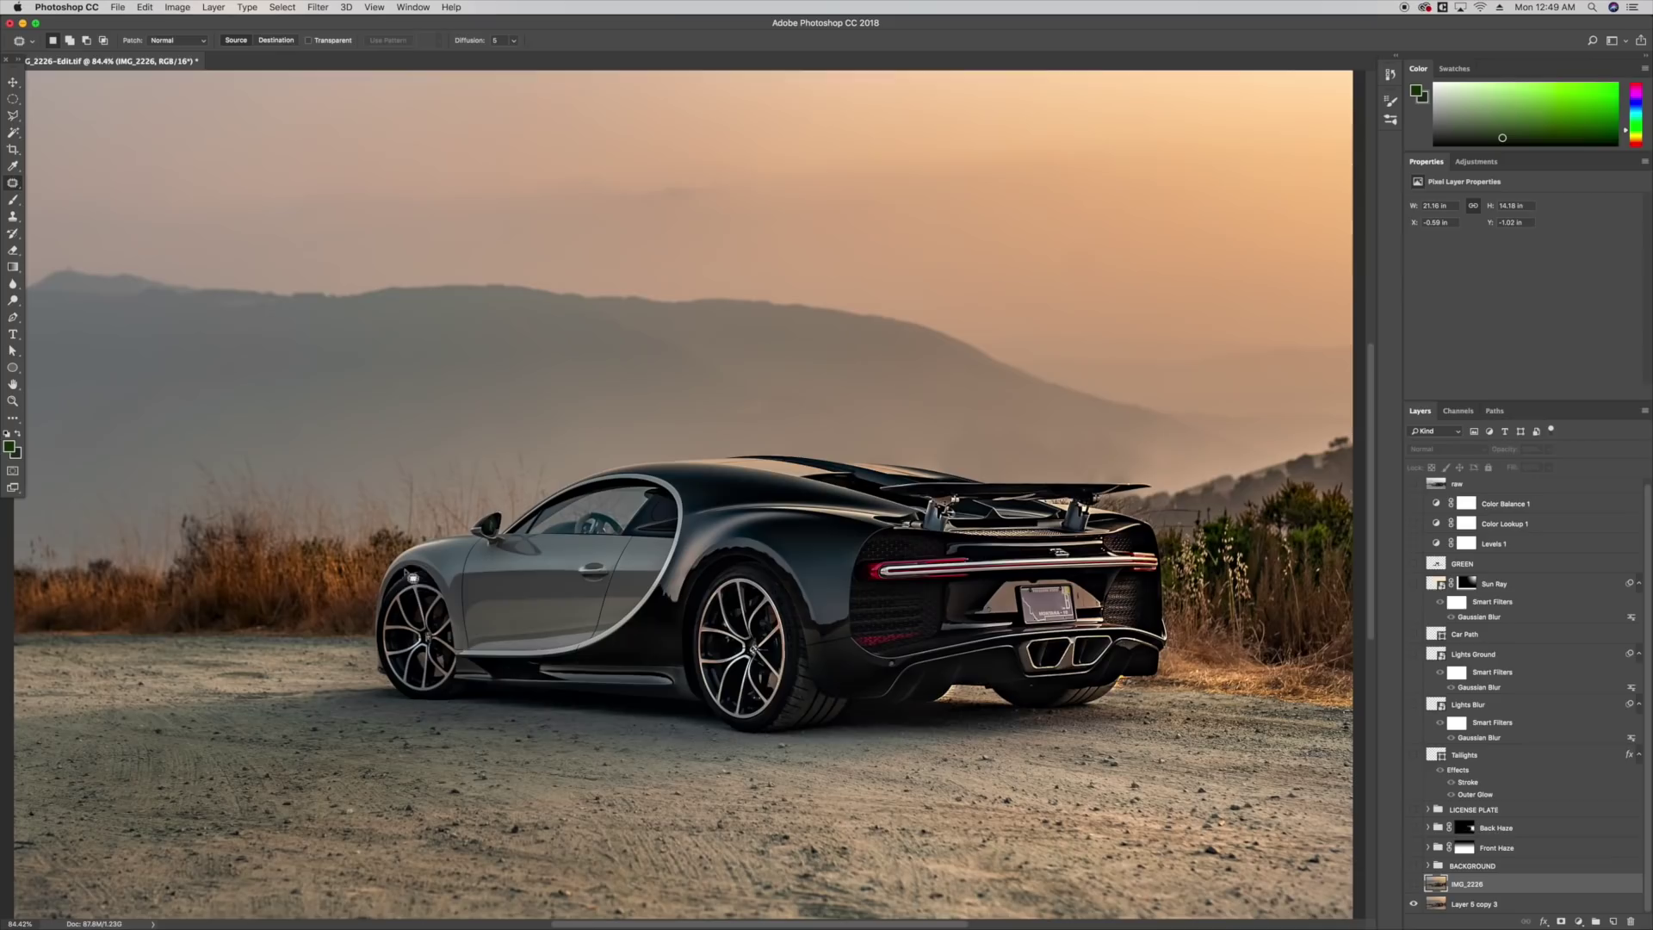
click(1414, 887)
click(1414, 887)
click(1414, 887)
click(1413, 886)
click(1414, 884)
click(1414, 884)
click(1414, 884)
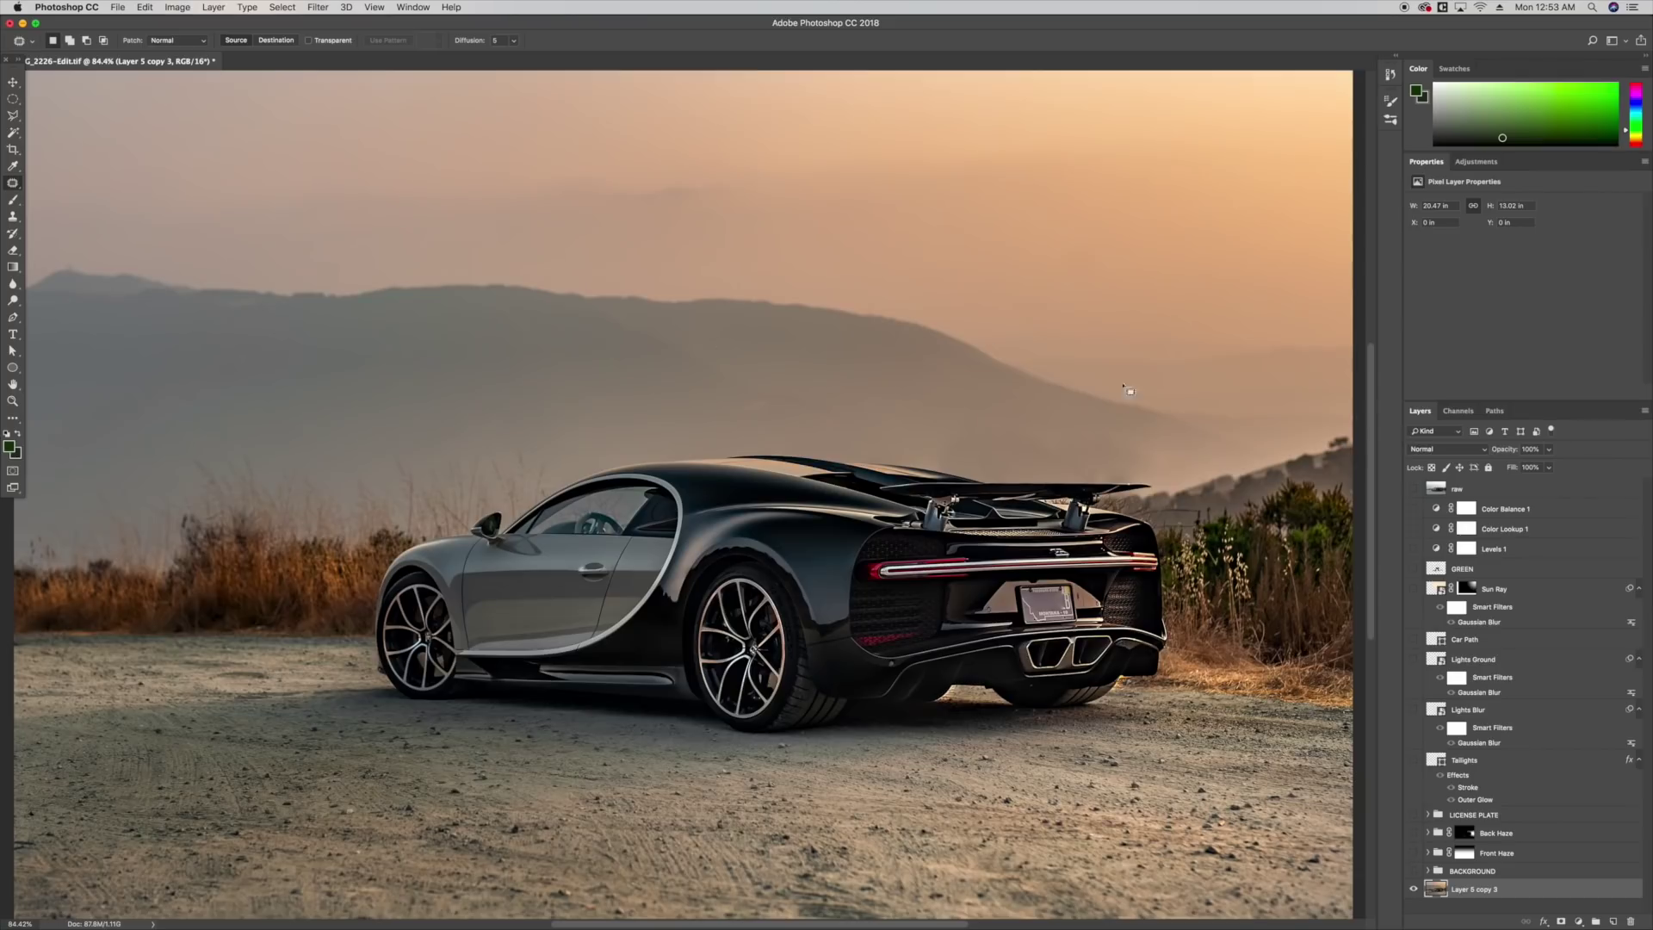
Choose the Move tool, show the BACKGROUND group and expand it to reveal its layers.
click(12, 81)
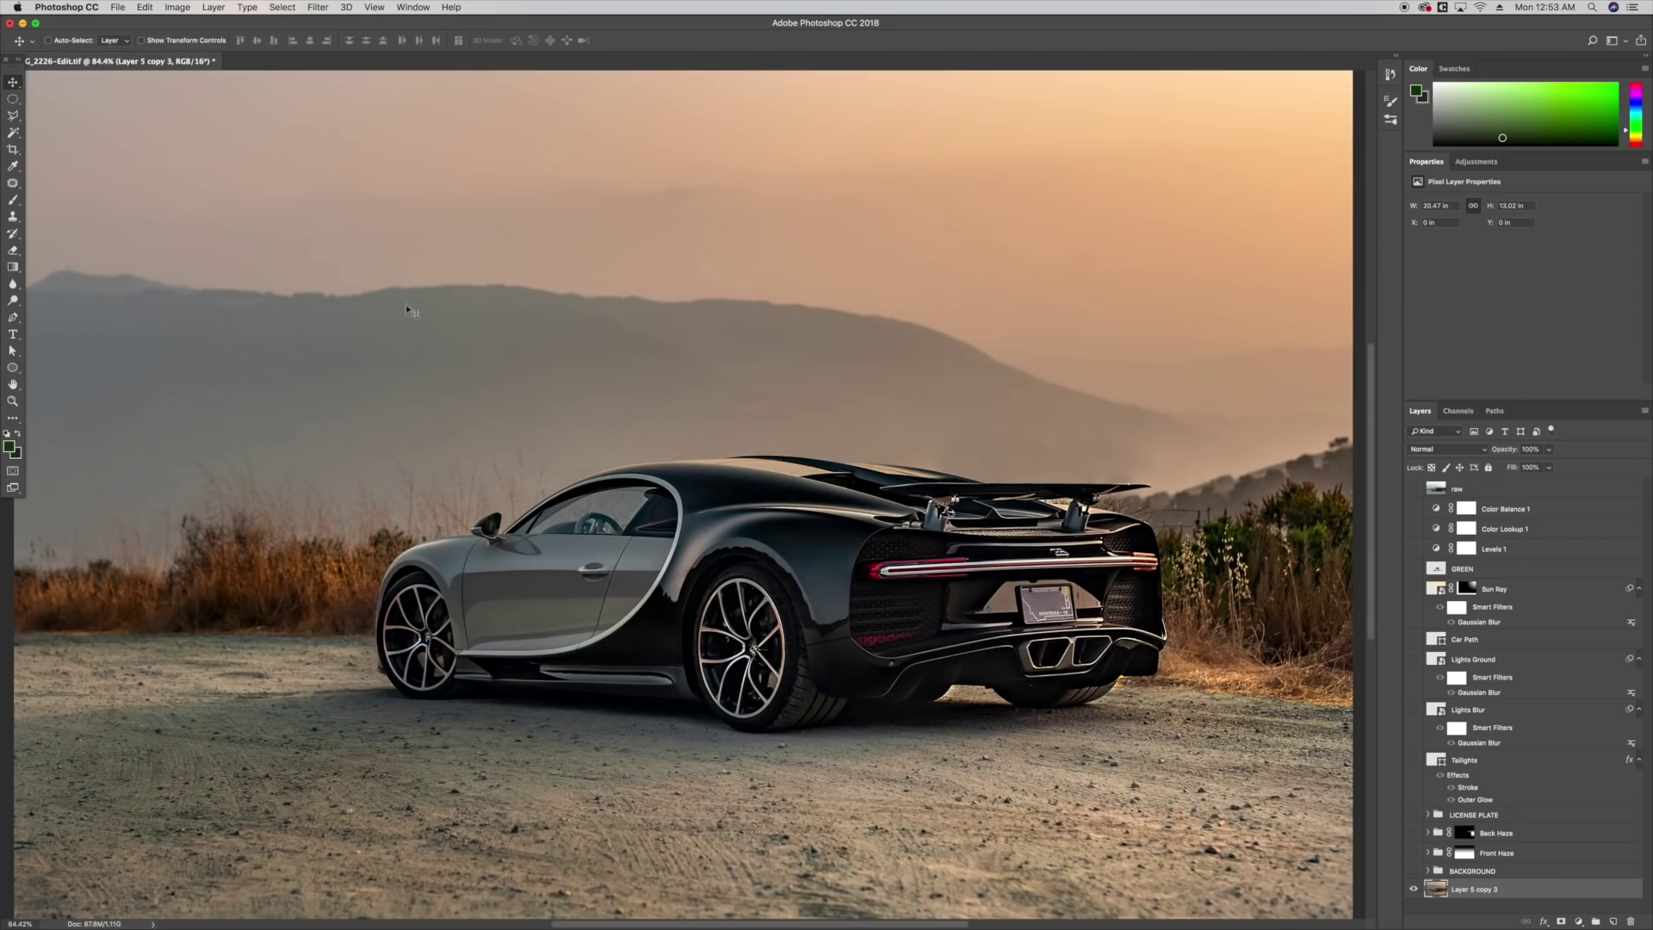
click(1413, 871)
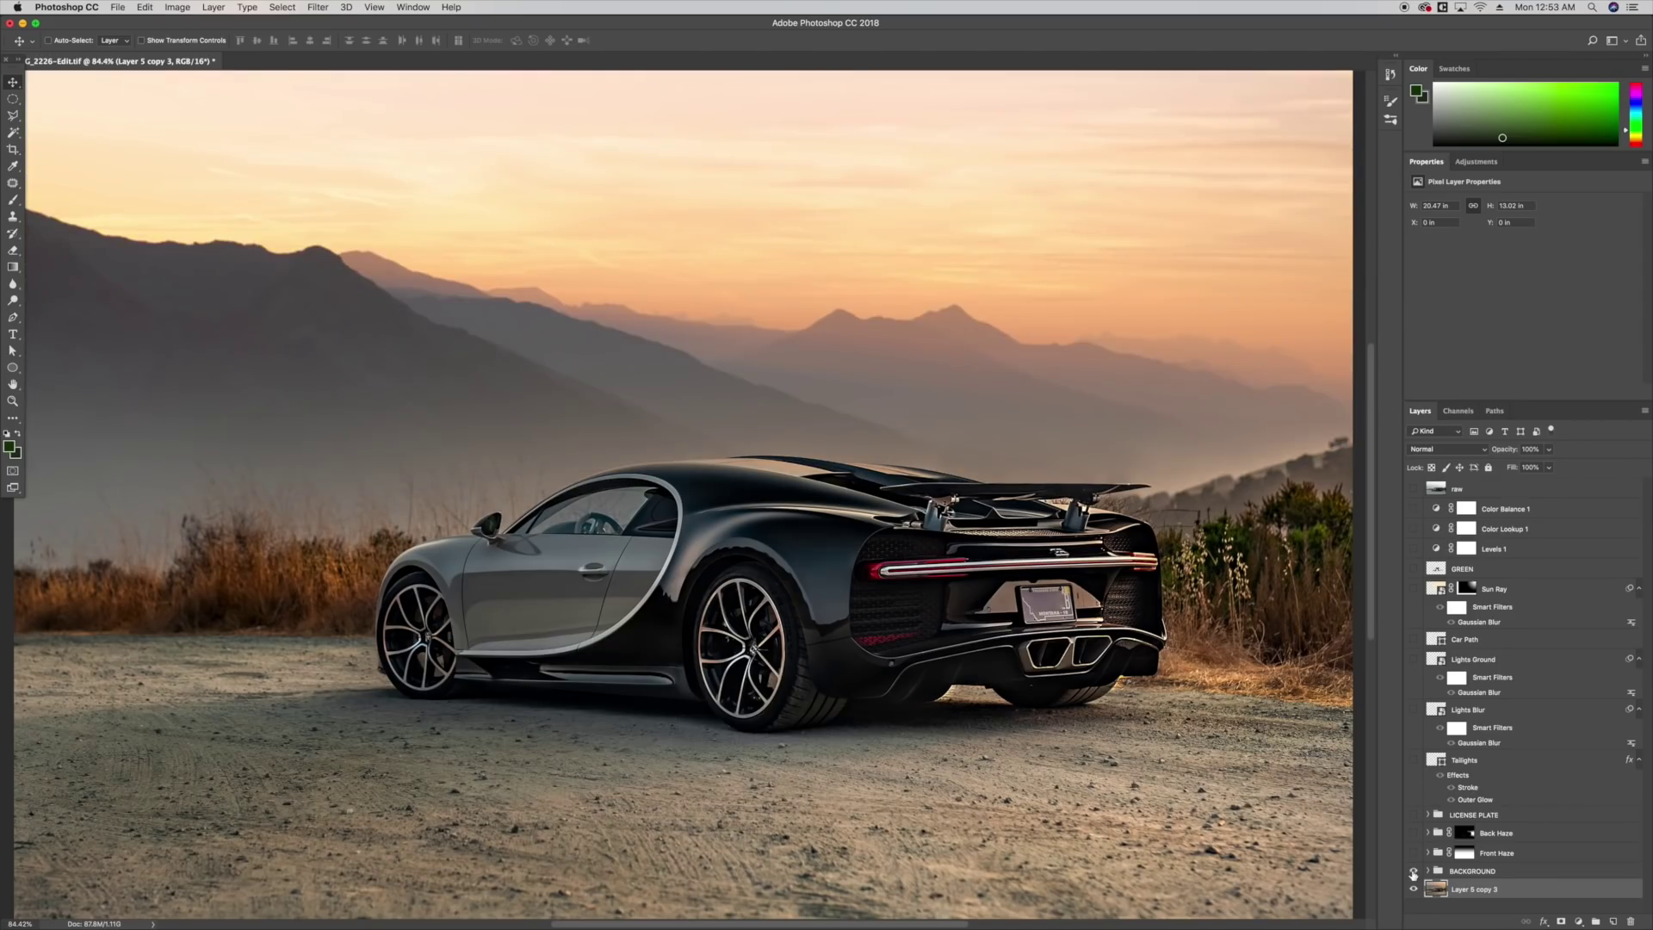
click(1428, 871)
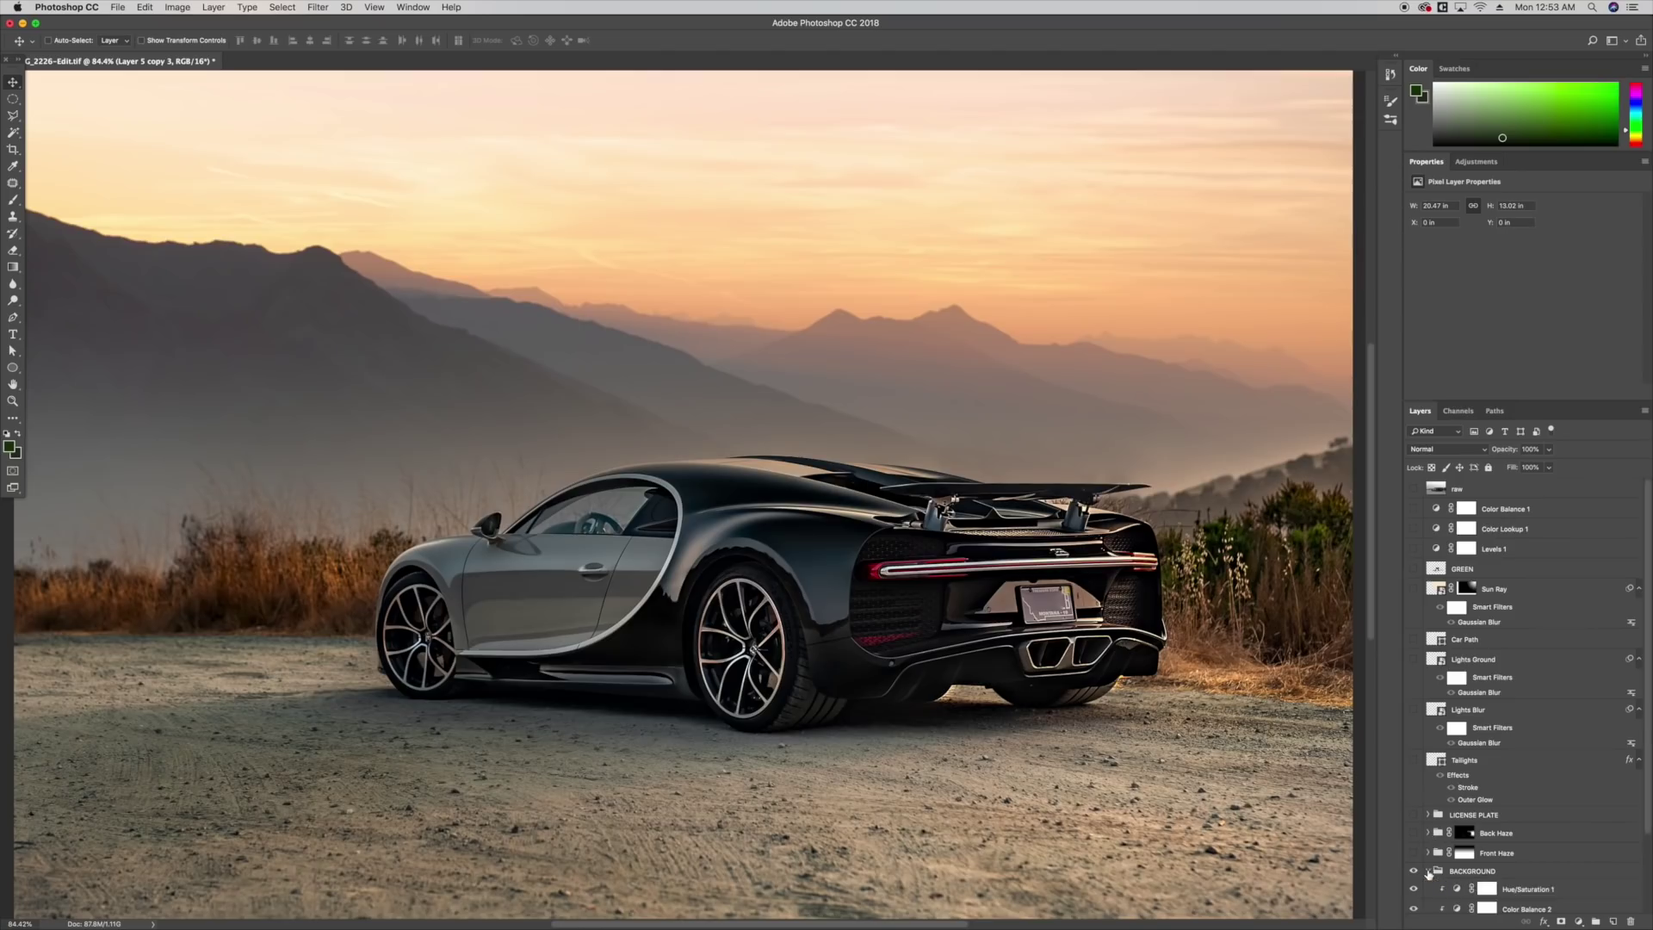
scroll(1465, 842, down, 5)
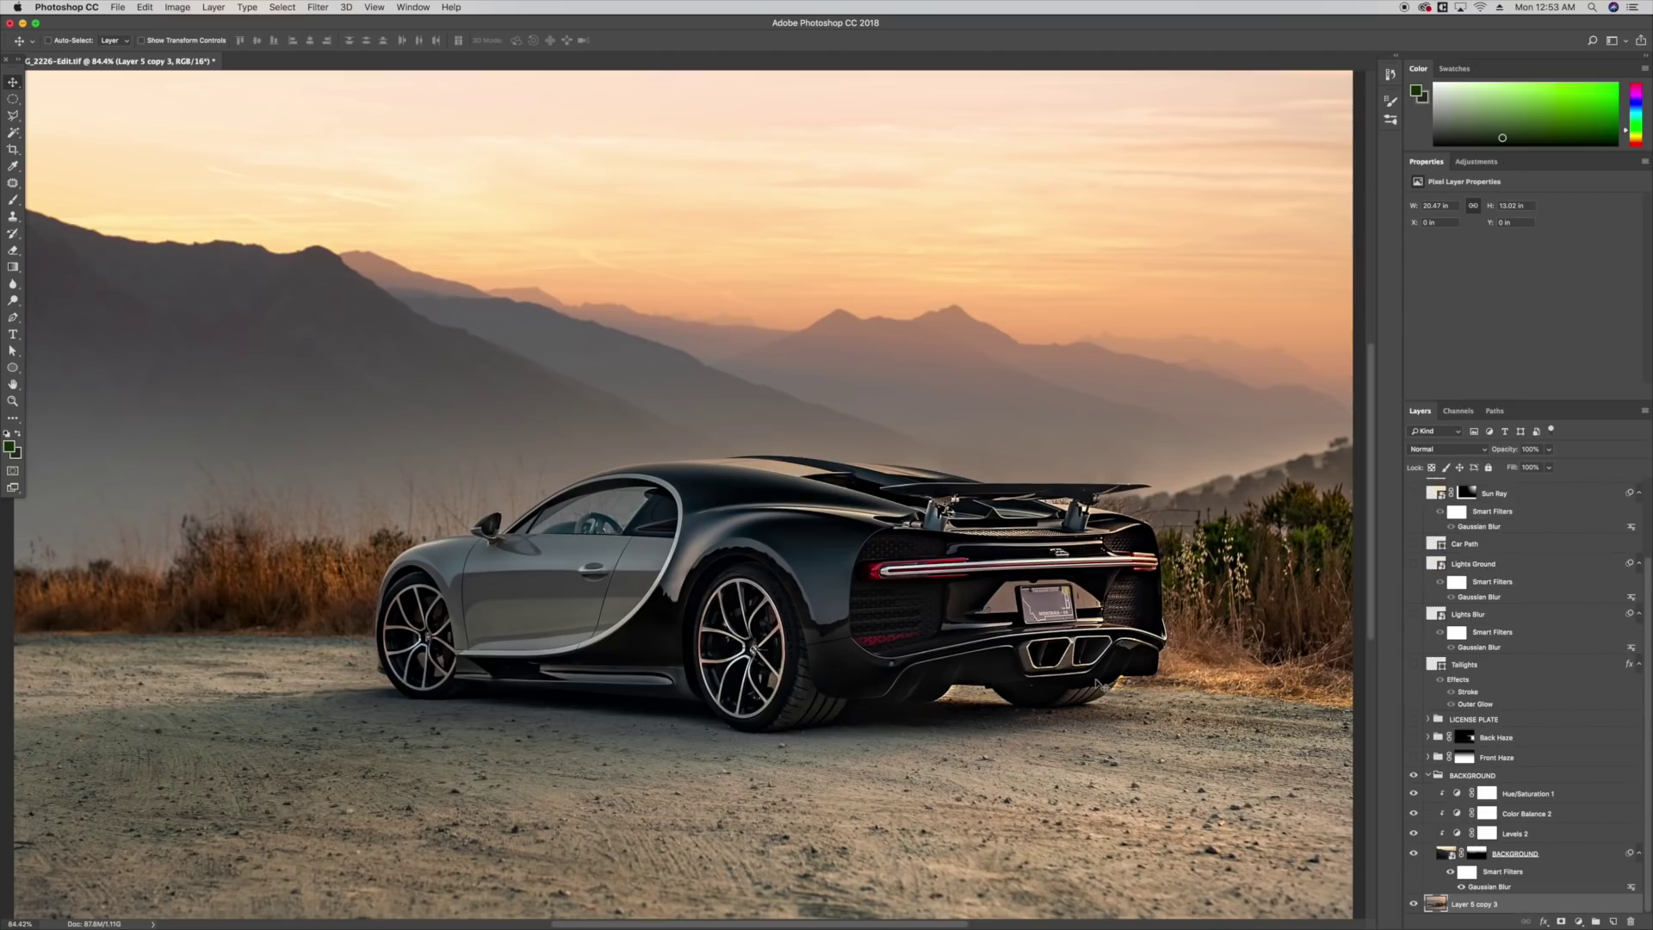
Temporarily disable the BACKGROUND layer's mask and hide its three clipped adjustment layers to examine the unmasked mountain image, and re-enable the mask.
key(super+minus)
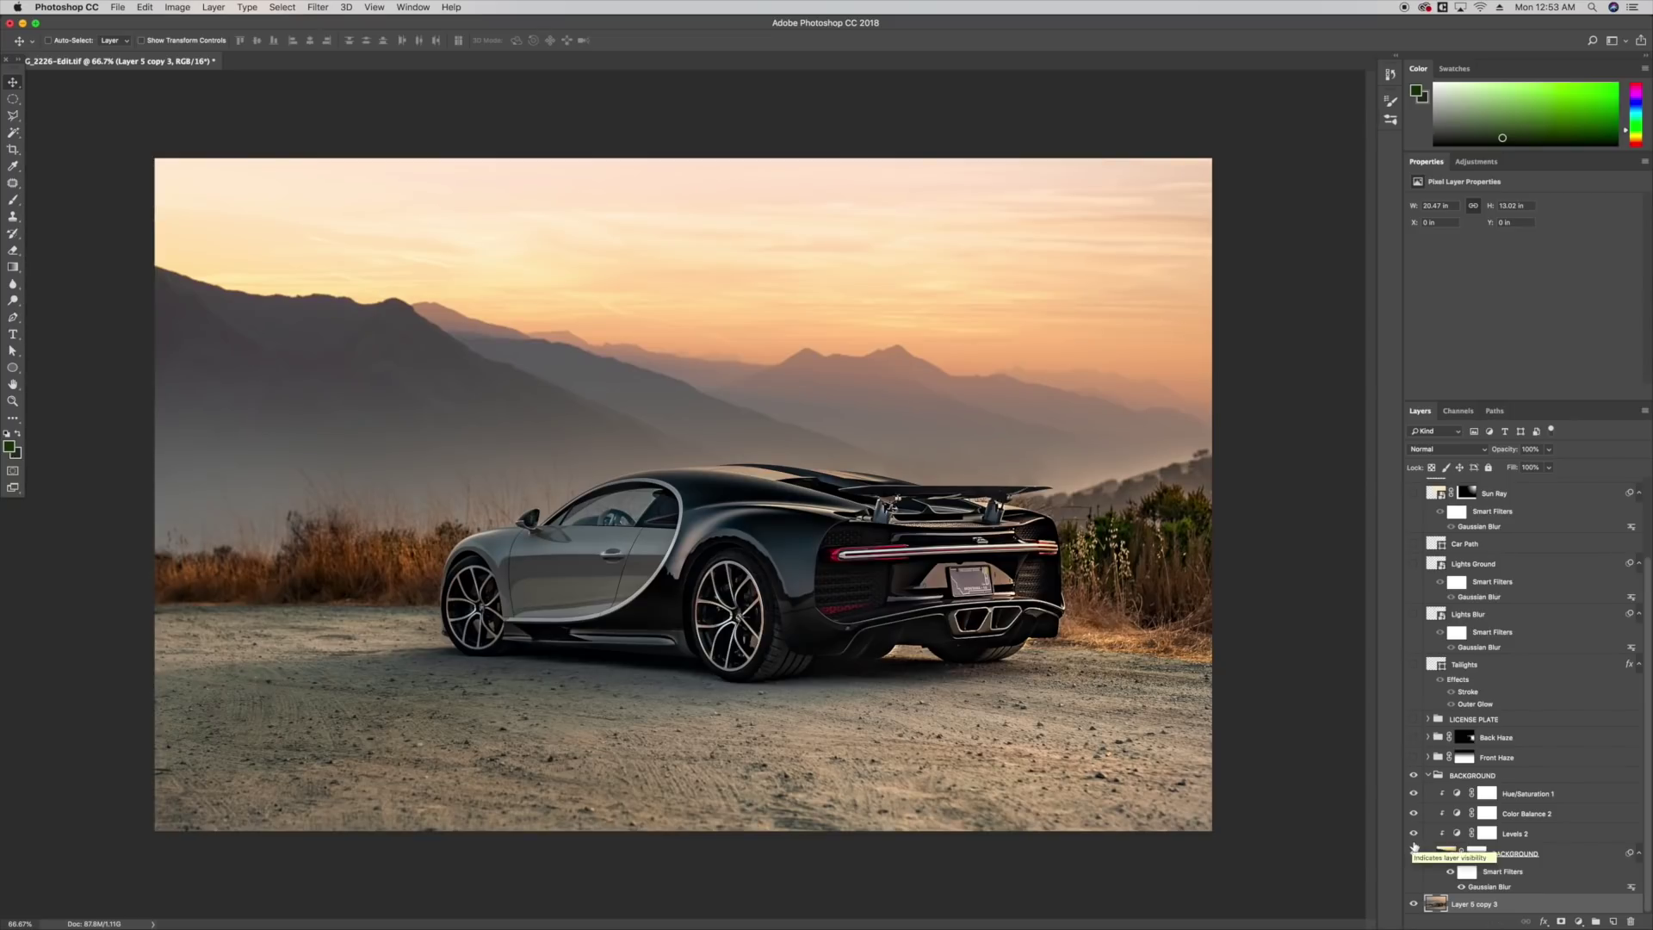
click(1478, 855)
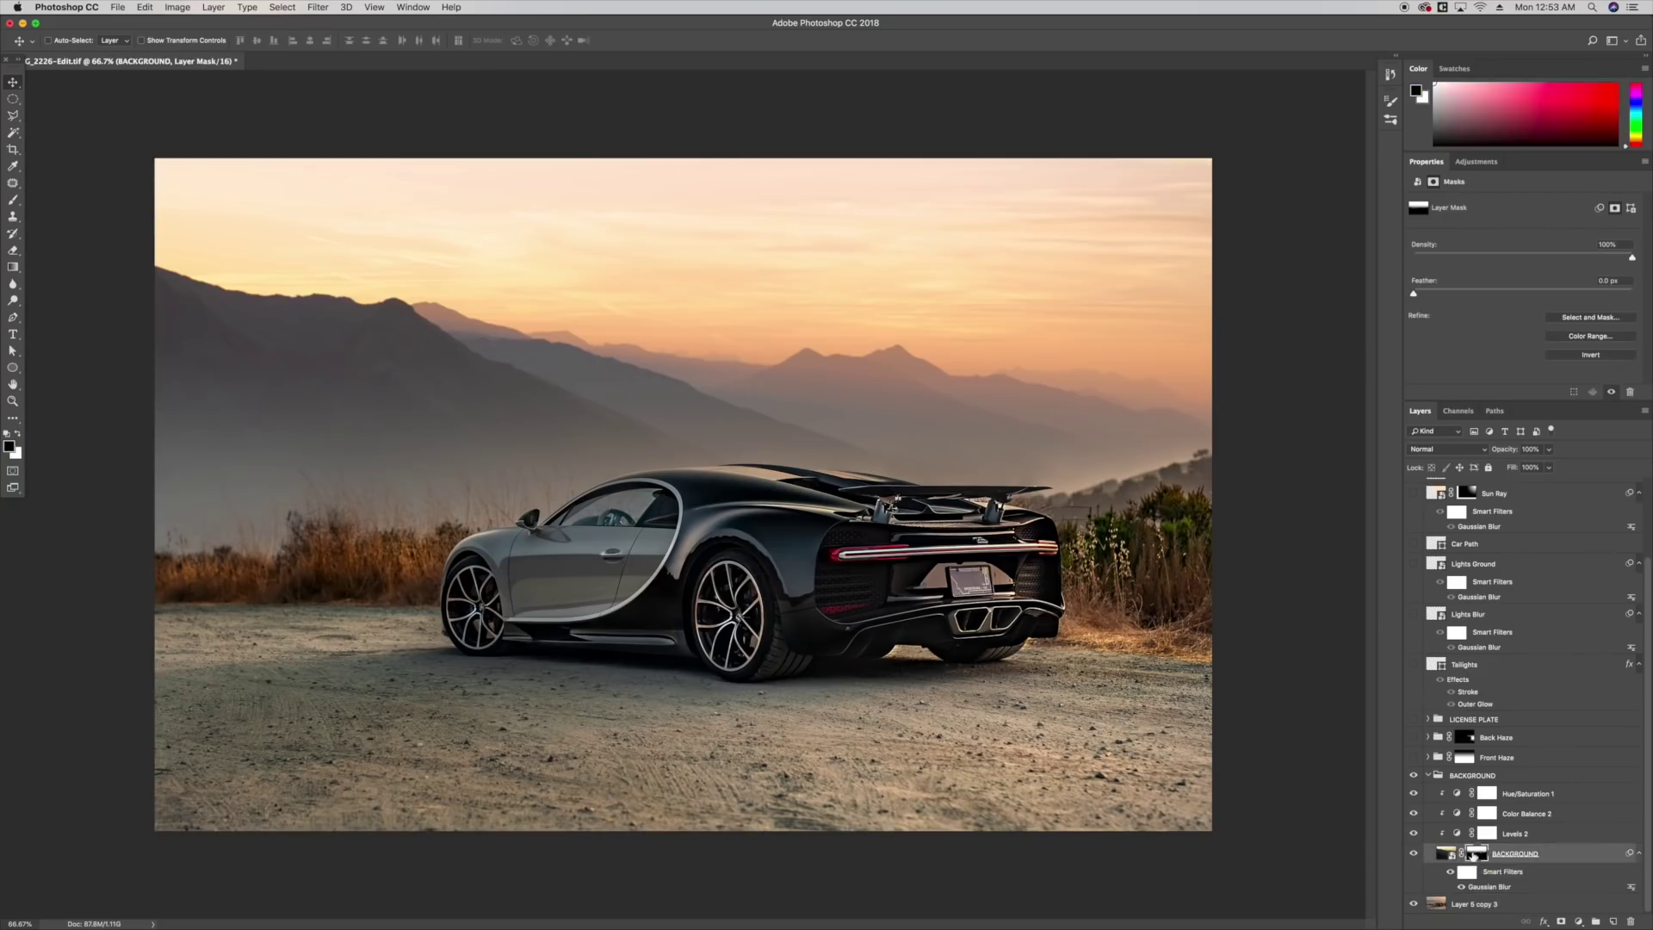
right_click(1477, 855)
click(1509, 808)
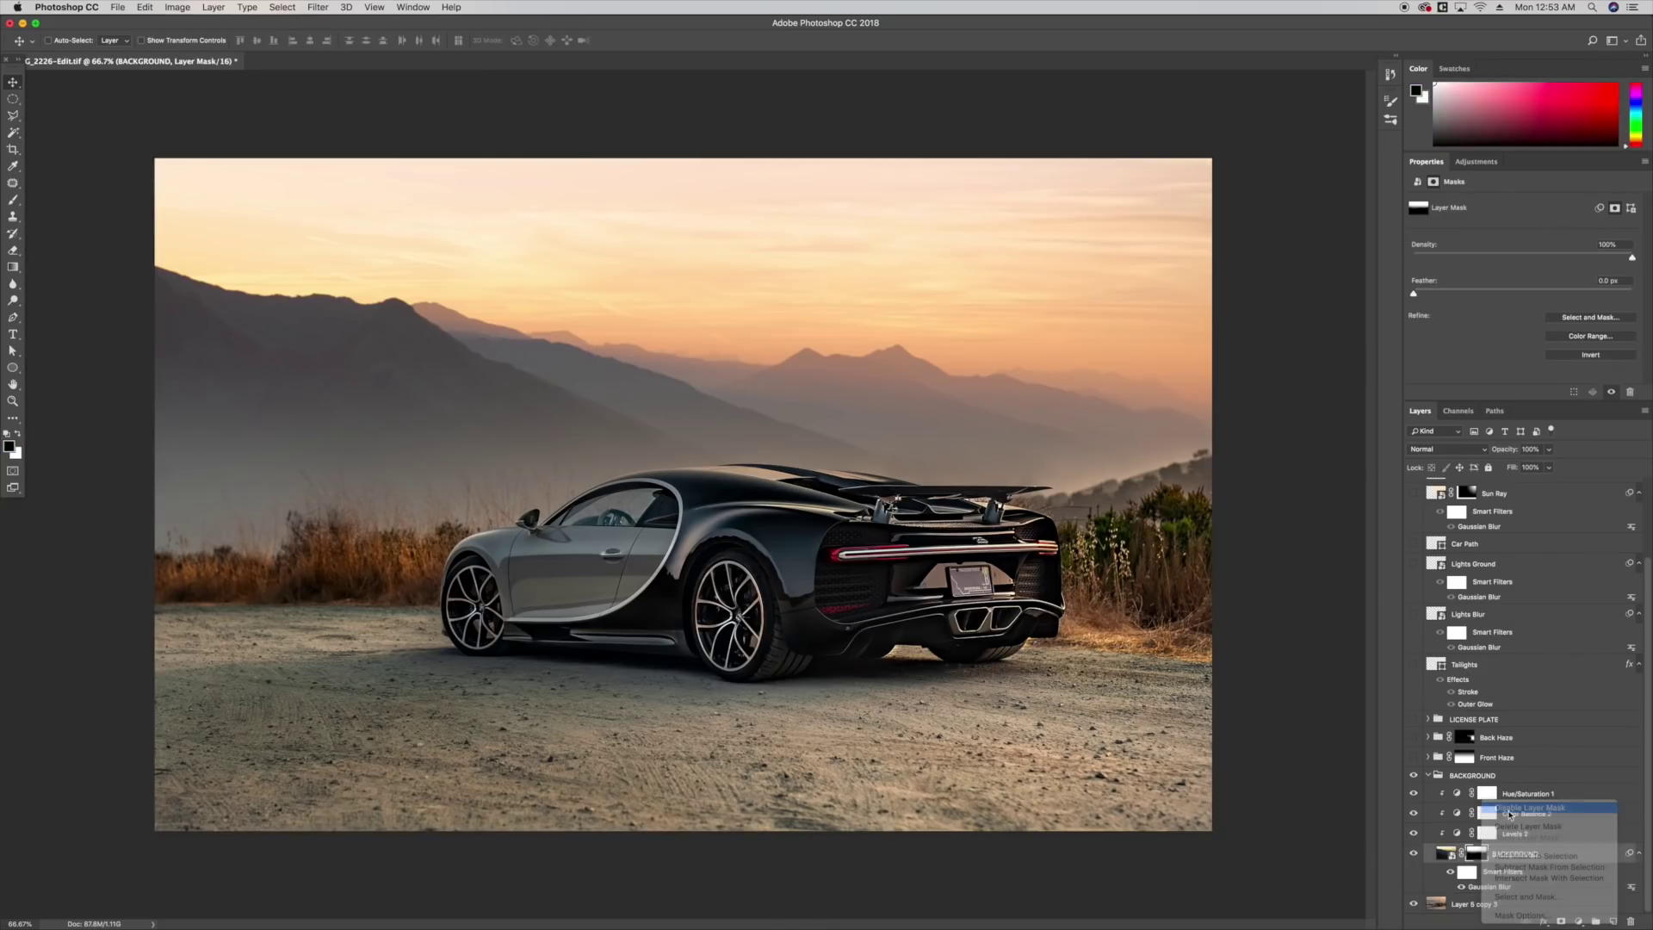
drag(1414, 807, 1418, 839)
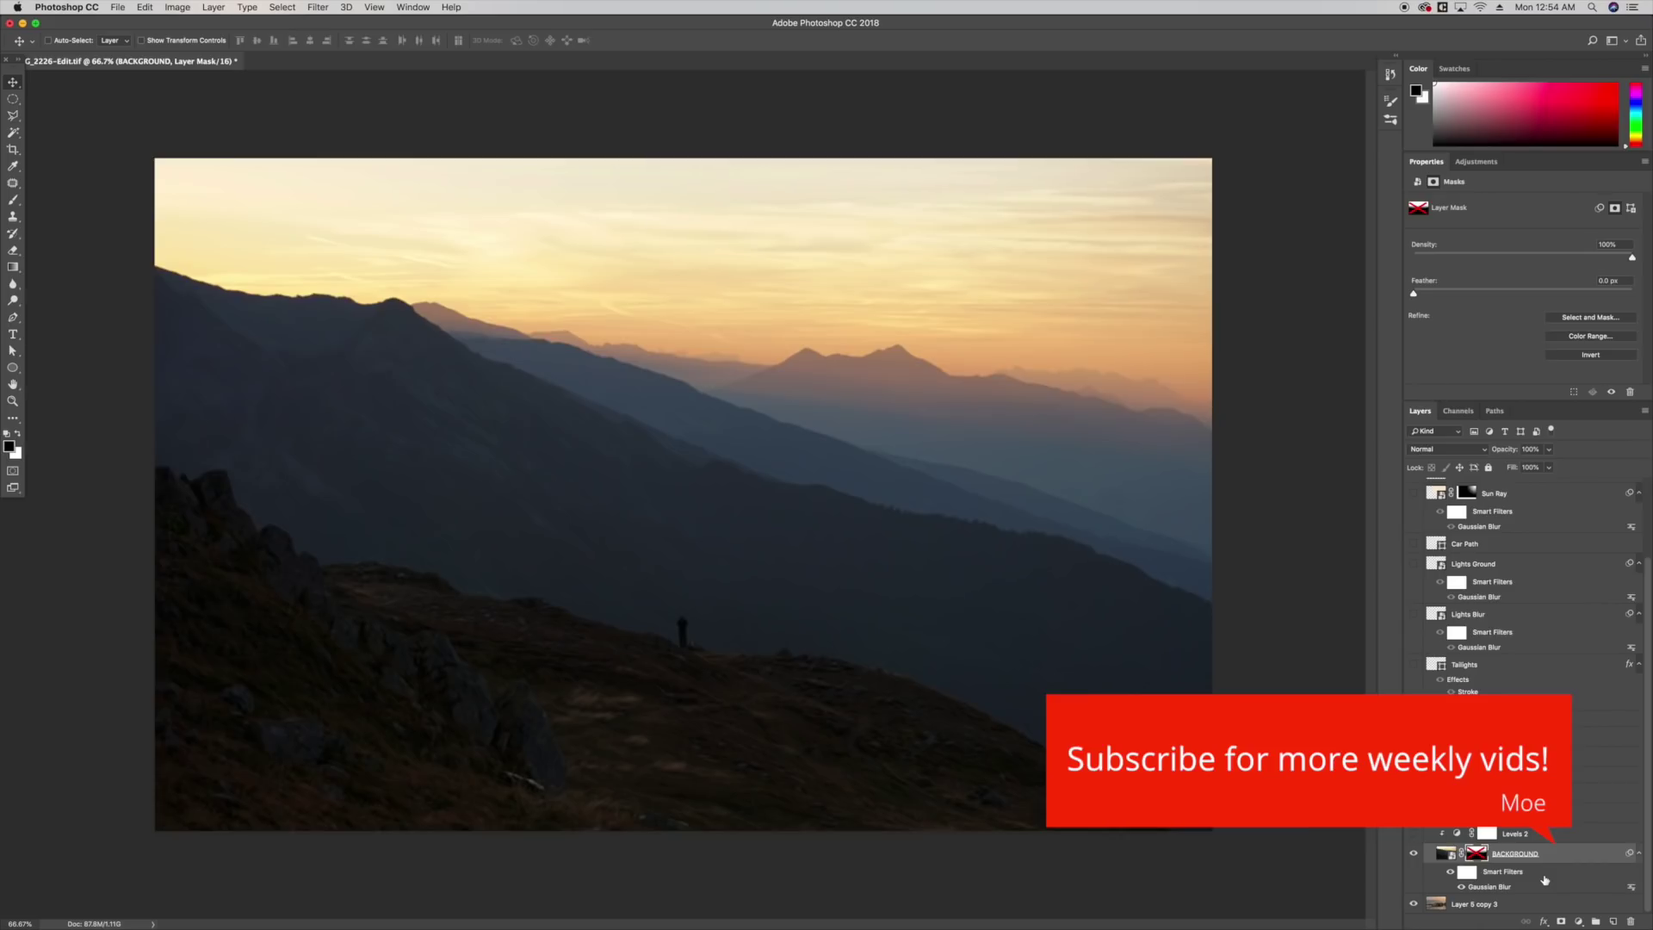
right_click(1477, 854)
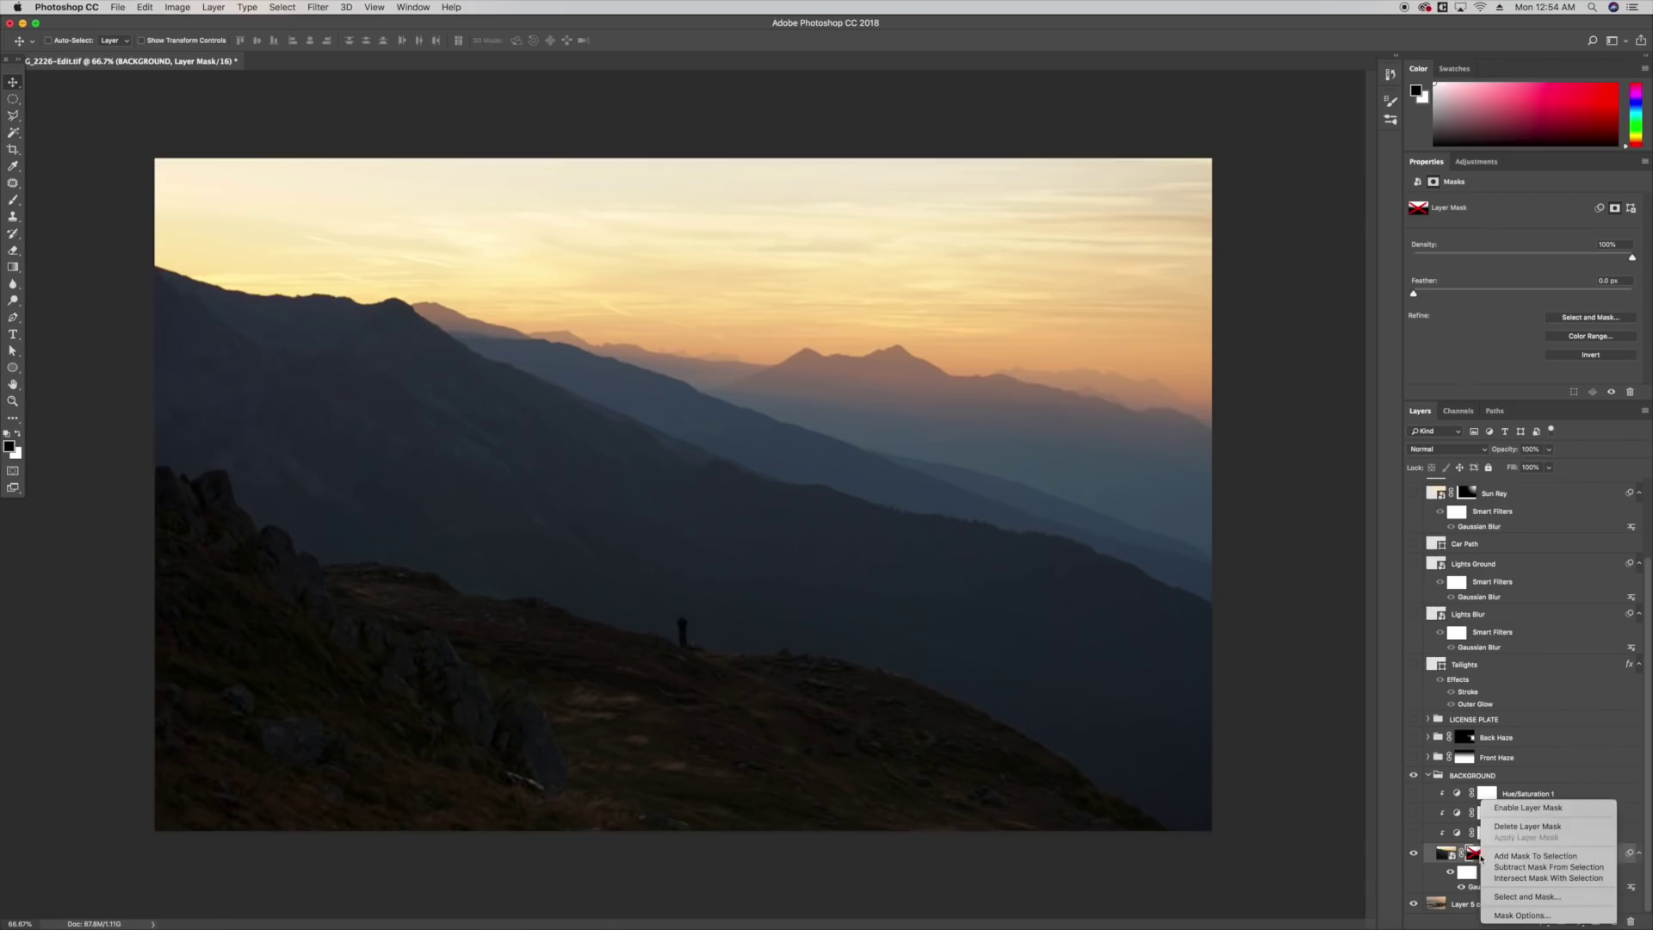
click(1513, 815)
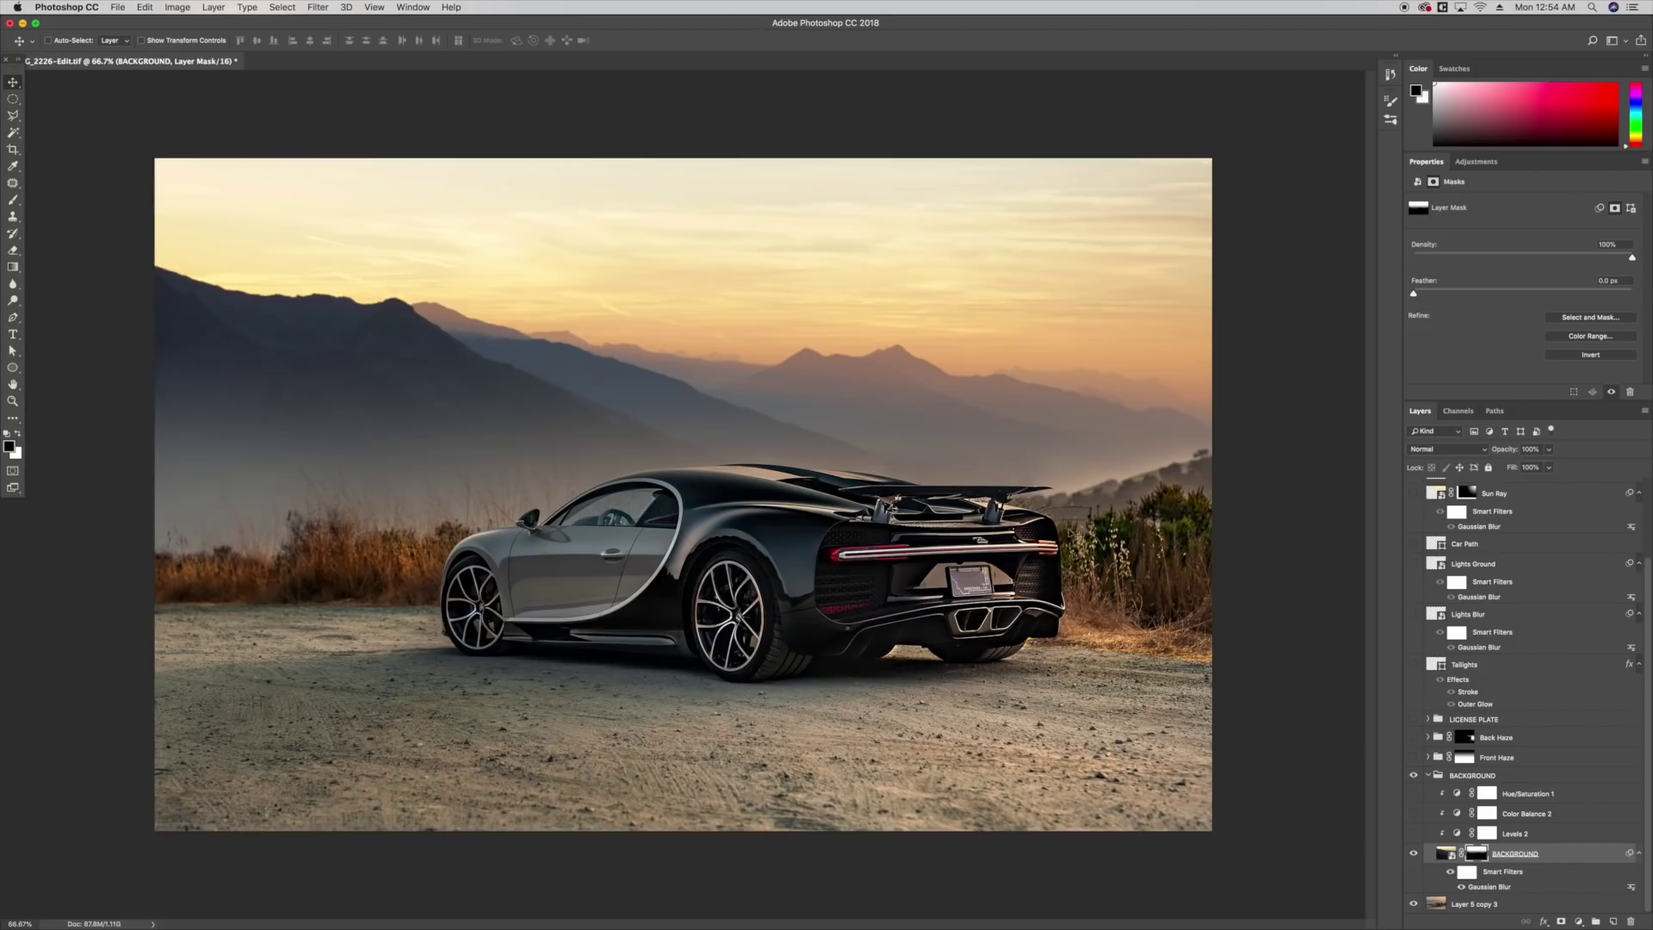
Try several vertical gradients on the BACKGROUND layer's mask with the Gradient tool, blending from around the car up into the mountains.
click(13, 268)
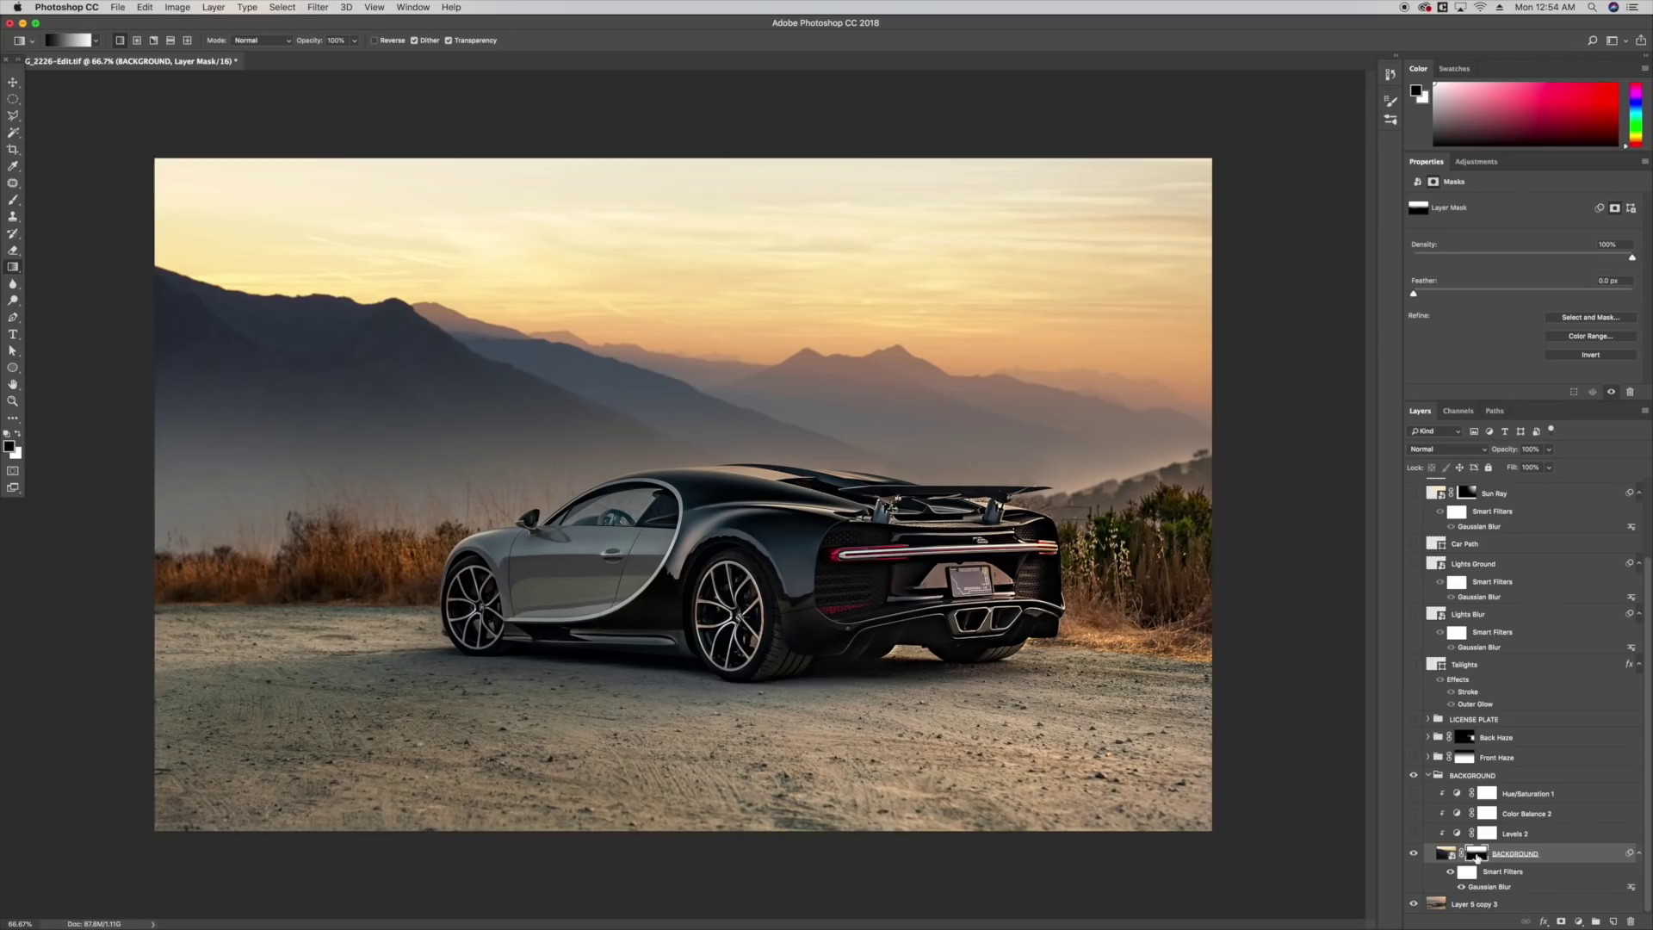
drag(512, 417, 517, 792)
drag(517, 659, 511, 385)
drag(515, 610, 484, 360)
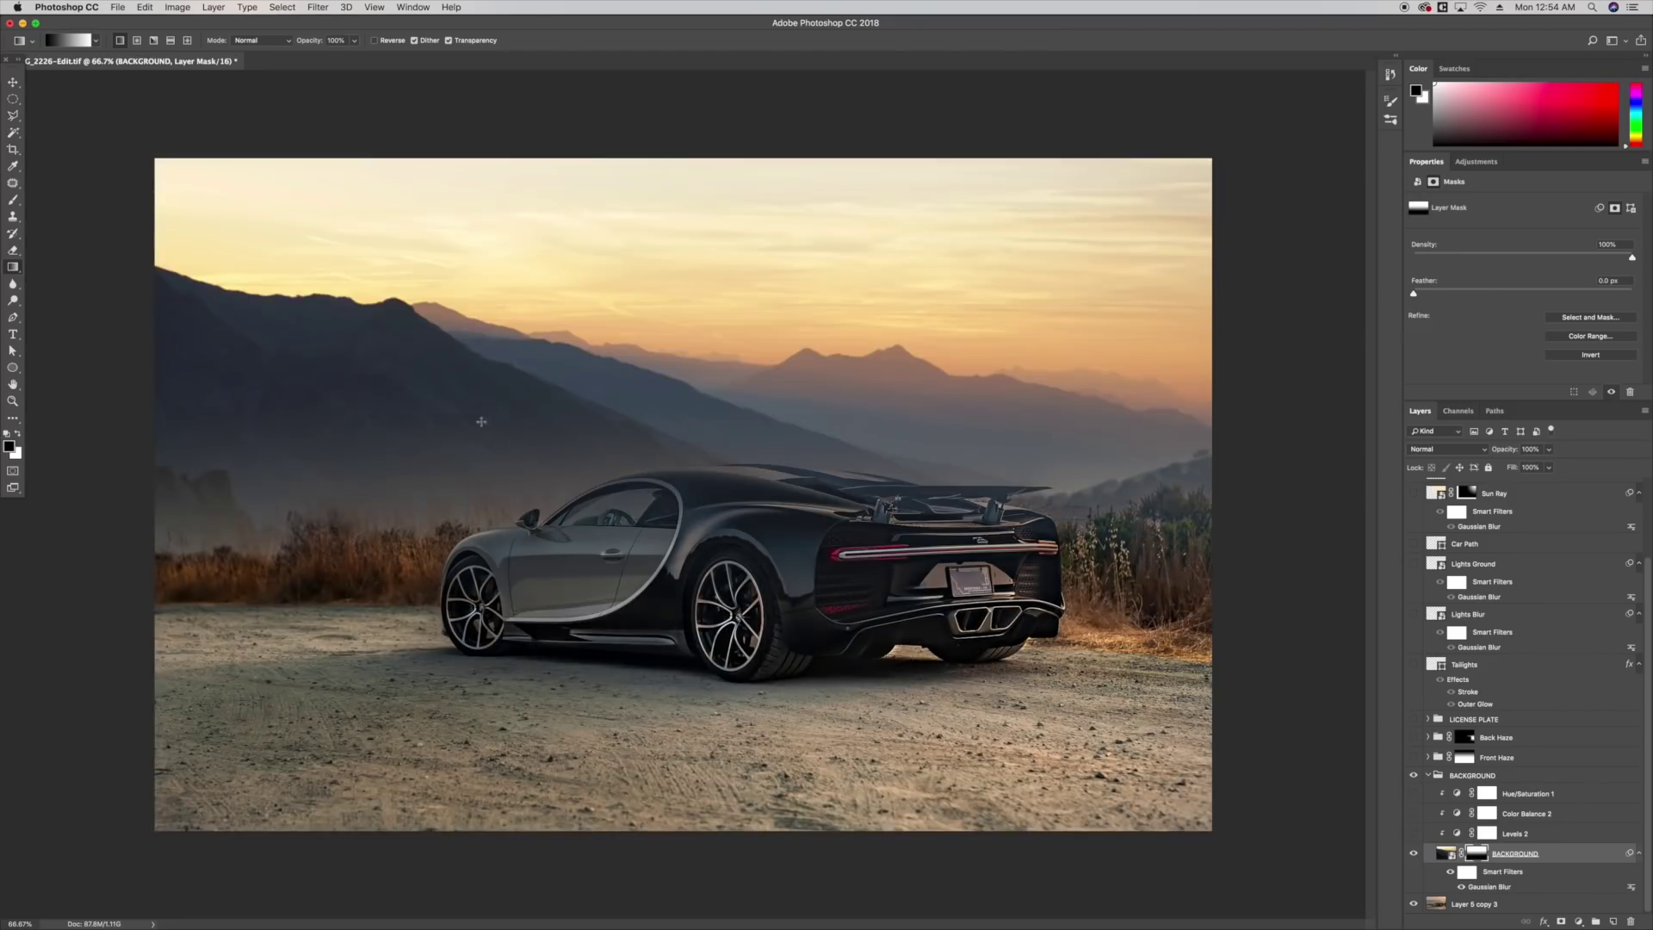
drag(514, 614, 496, 389)
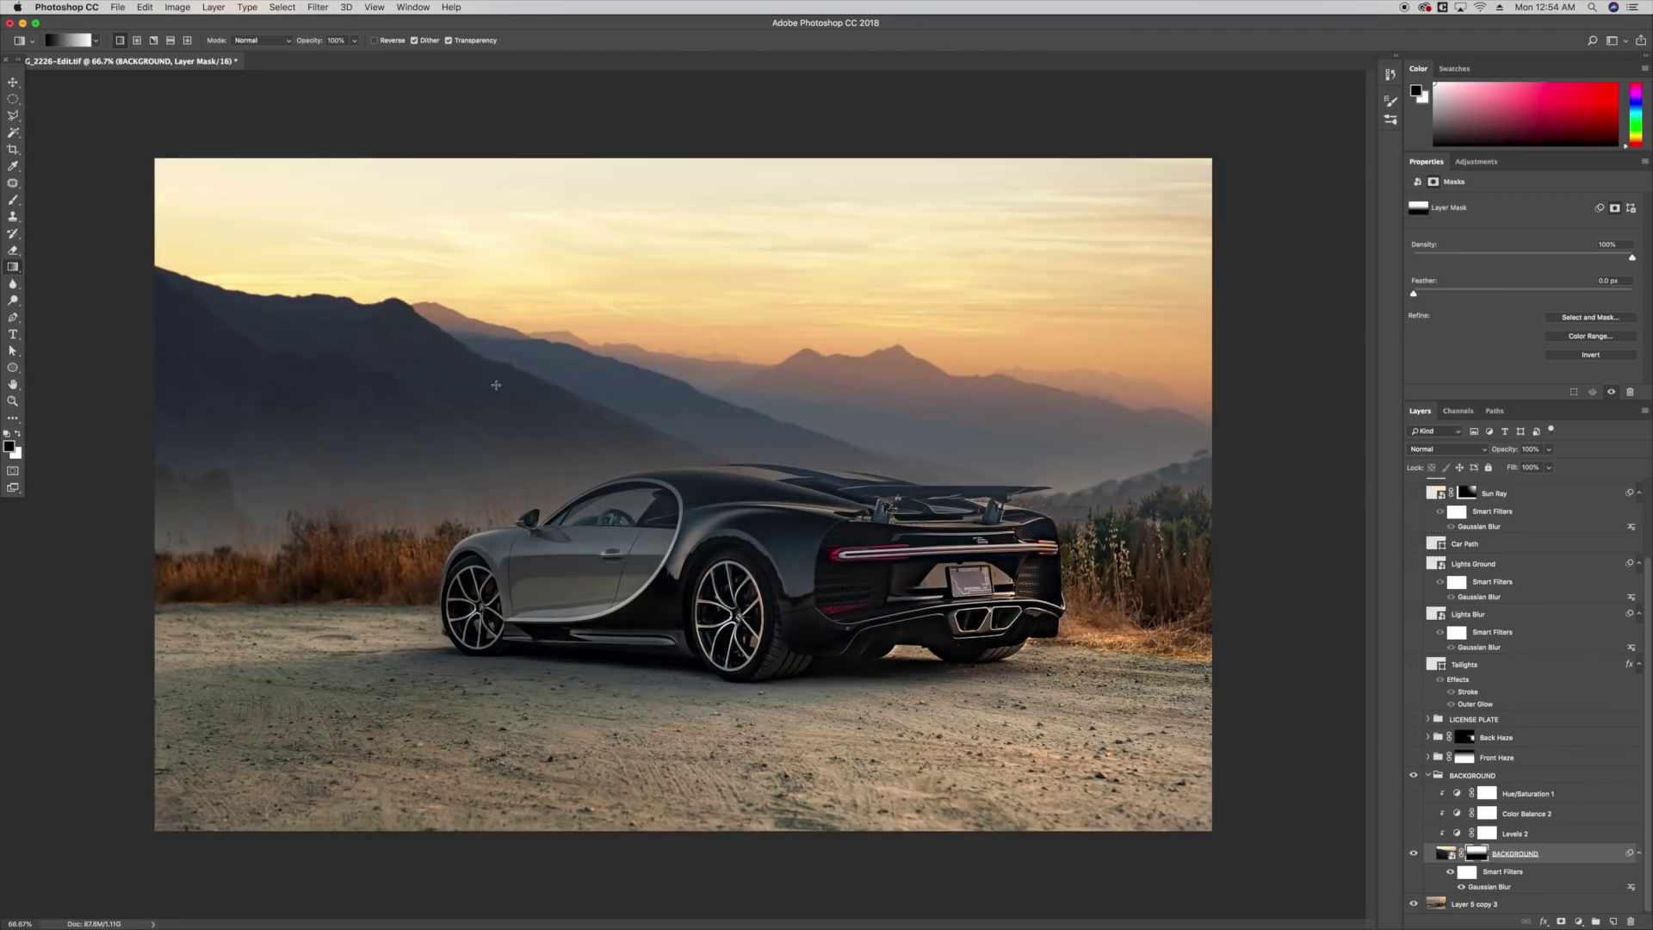
Try brushing black on the BACKGROUND mask over the haze above the grass beside the car's front, and undo the strokes.
click(13, 200)
mouse_move(300, 501)
mouse_down()
mouse_move(301, 564)
mouse_move(199, 580)
mouse_move(194, 517)
mouse_move(166, 498)
mouse_up()
key(super+alt+z)
key(super+alt+z)
key(super+alt+z)
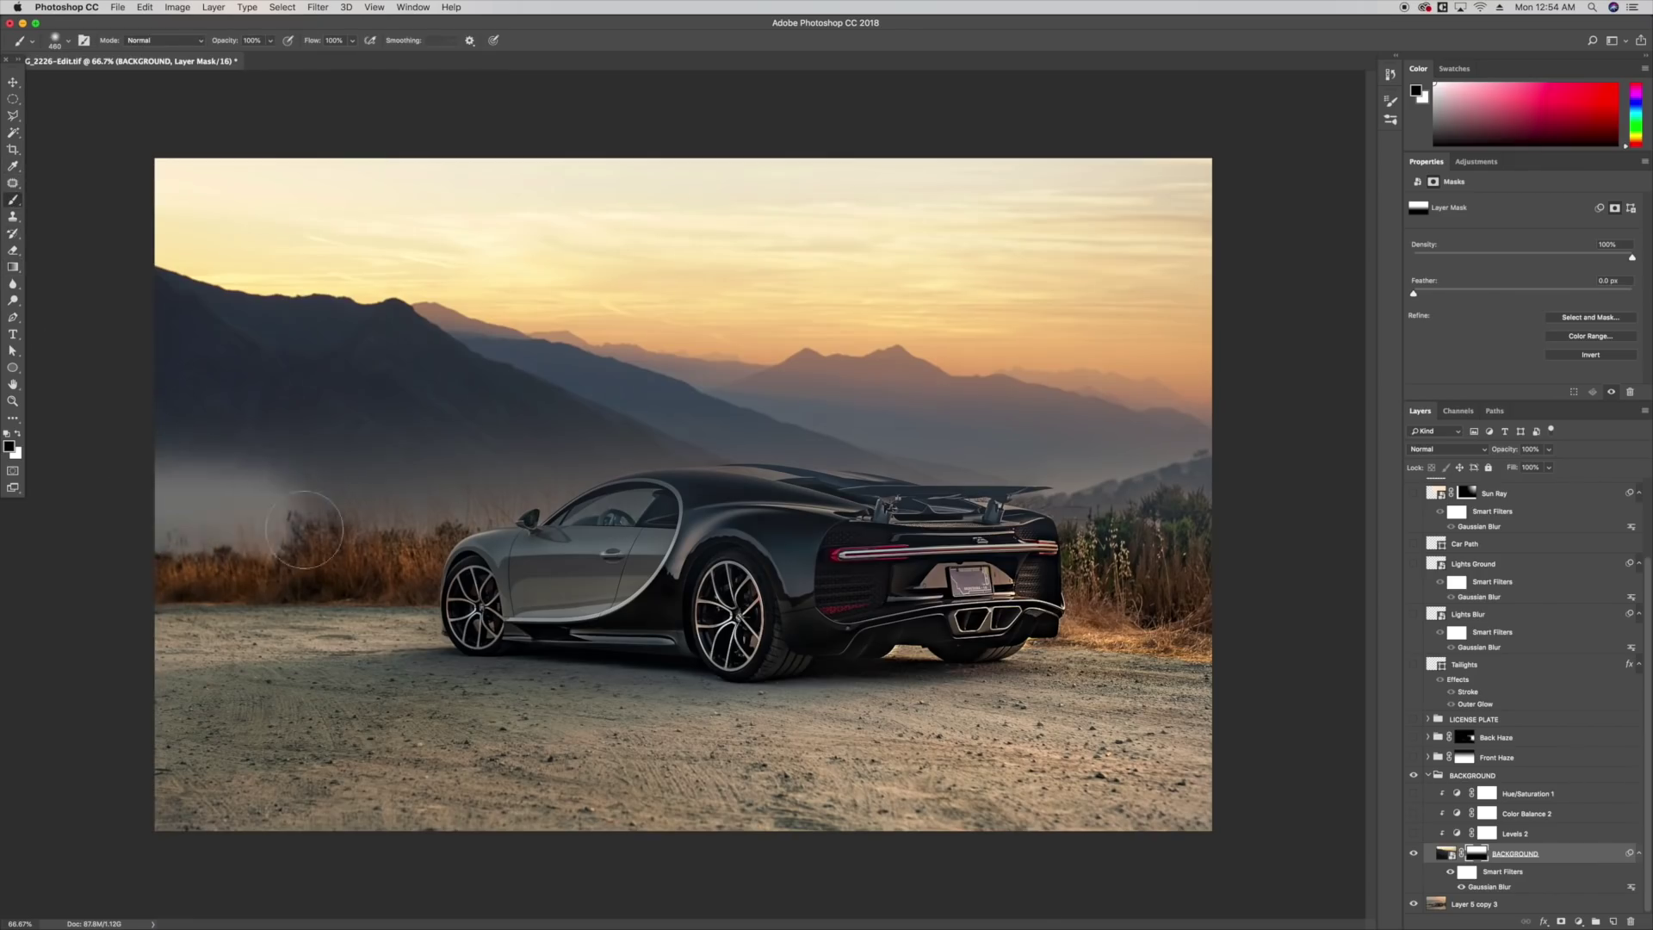
Set the brush opacity to 27%, try painting softly on the BACKGROUND mask above the grass, and undo the mask edits.
right_click(185, 344)
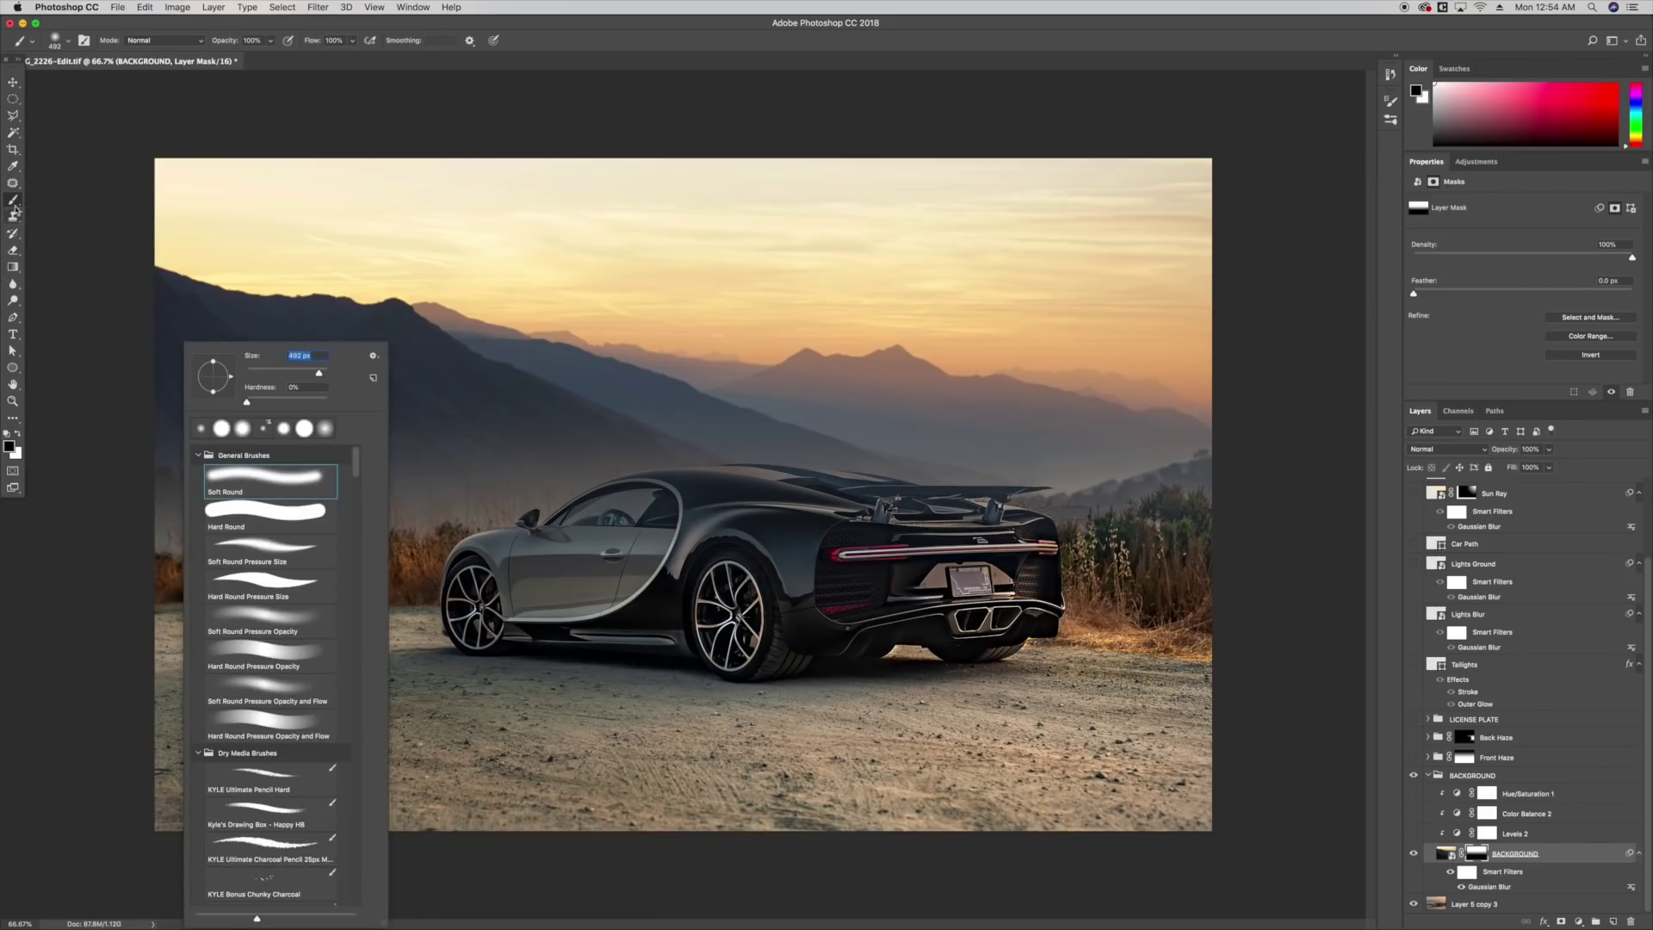
key(Escape)
key(2)
key(7)
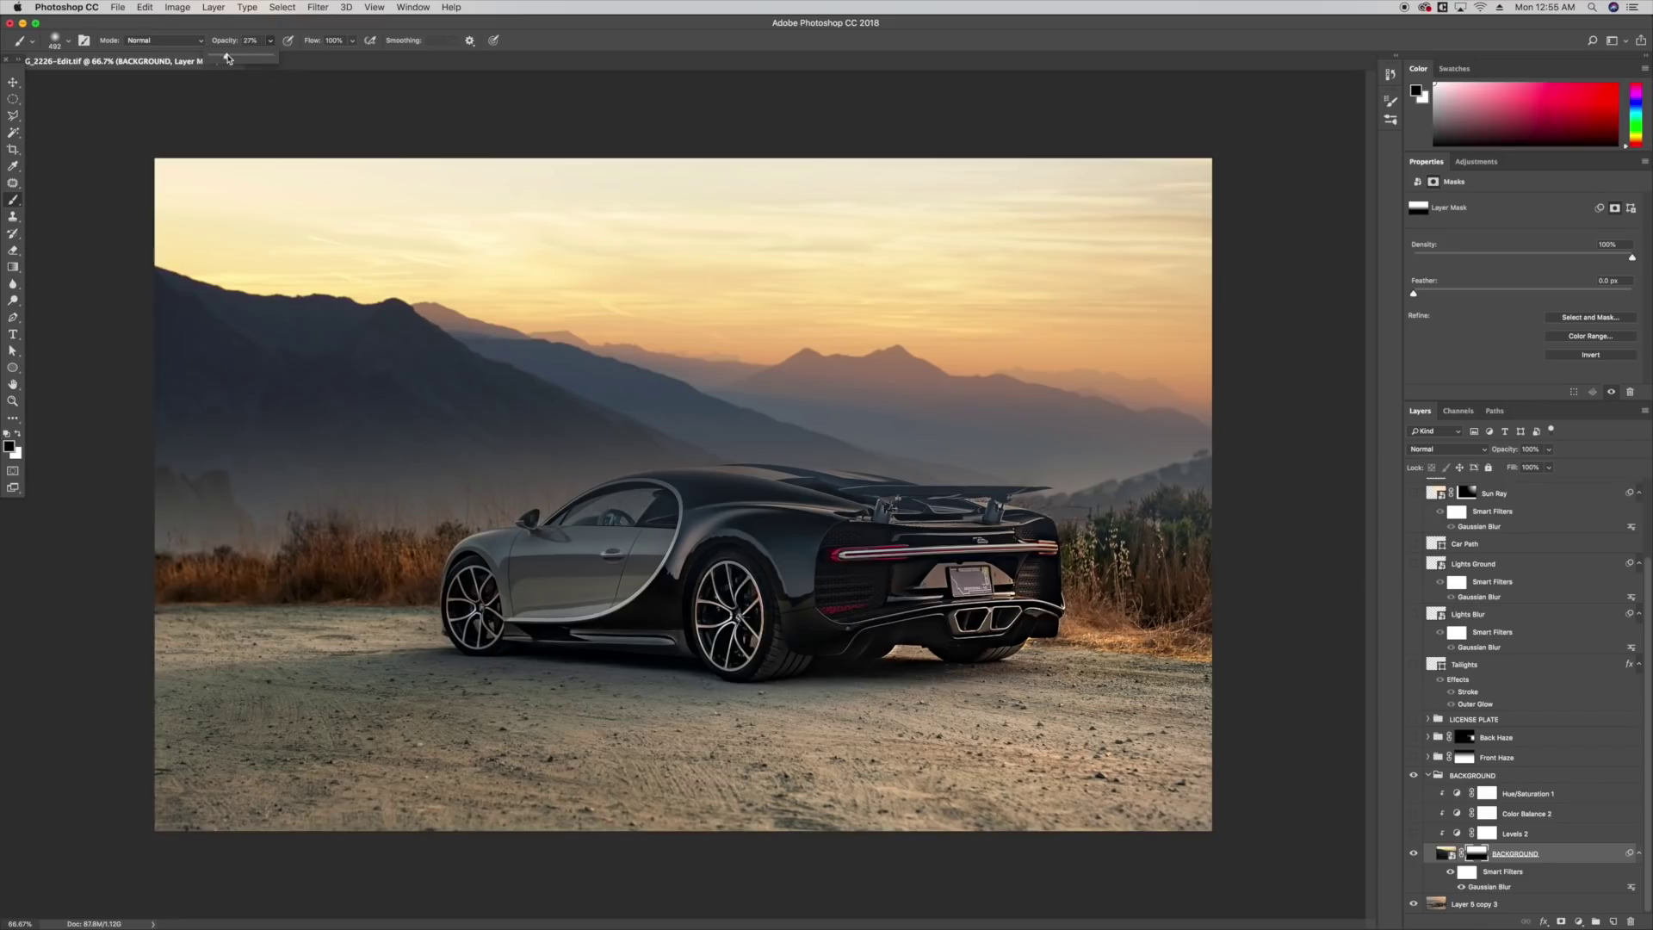
drag(232, 499, 208, 514)
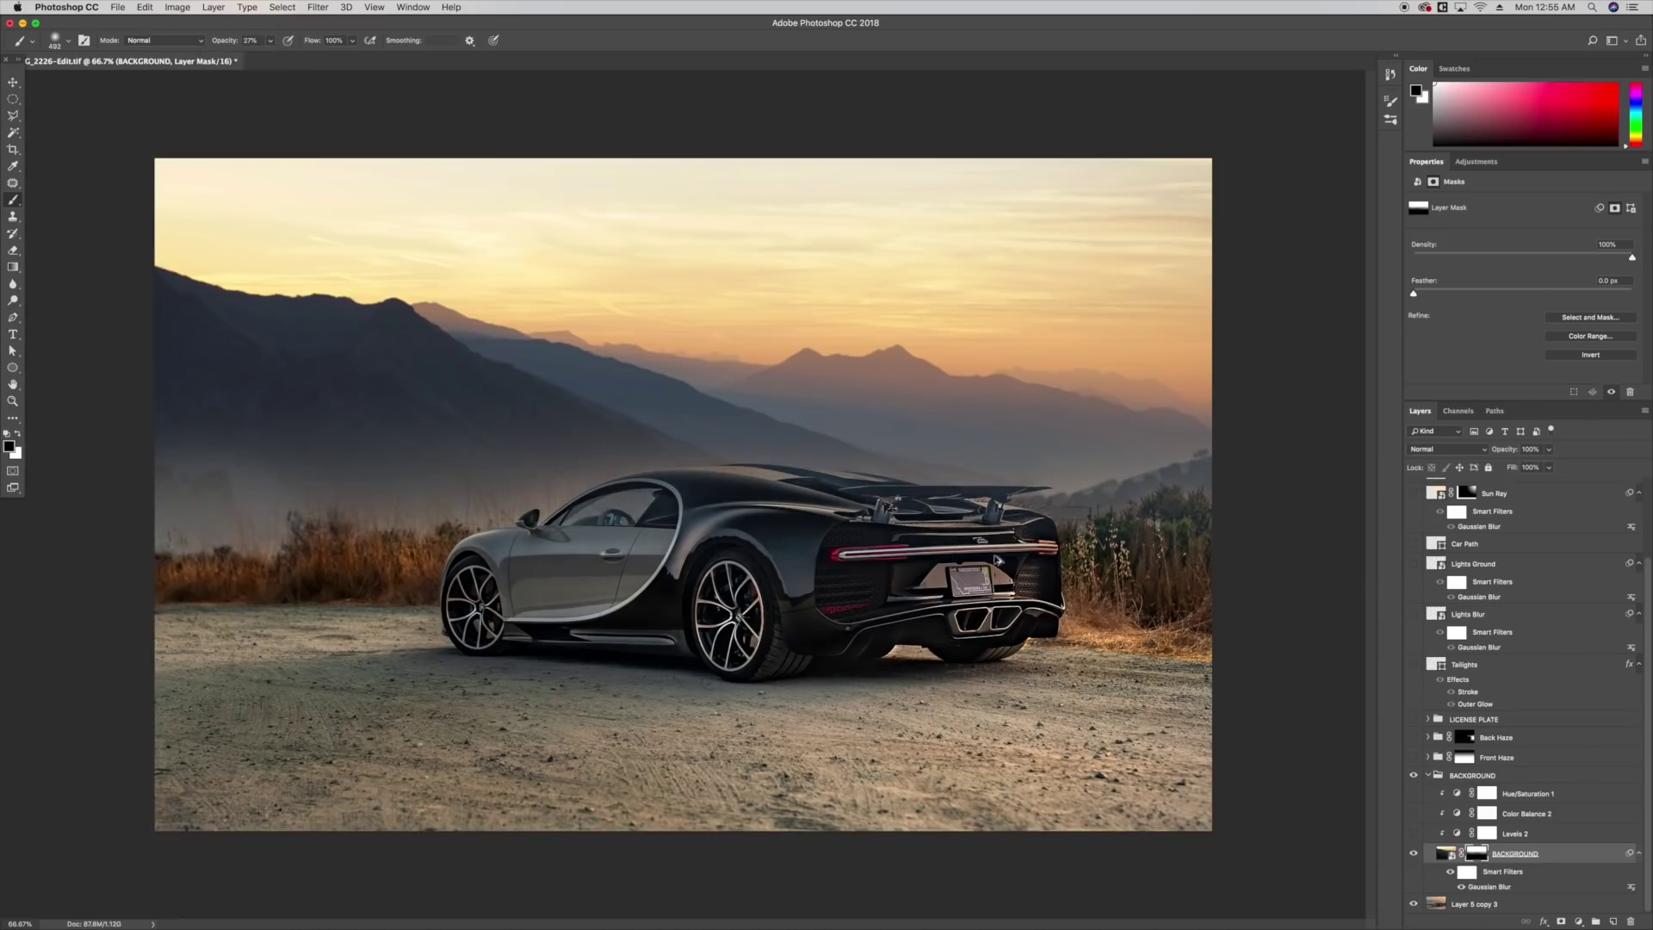
key(super+z)
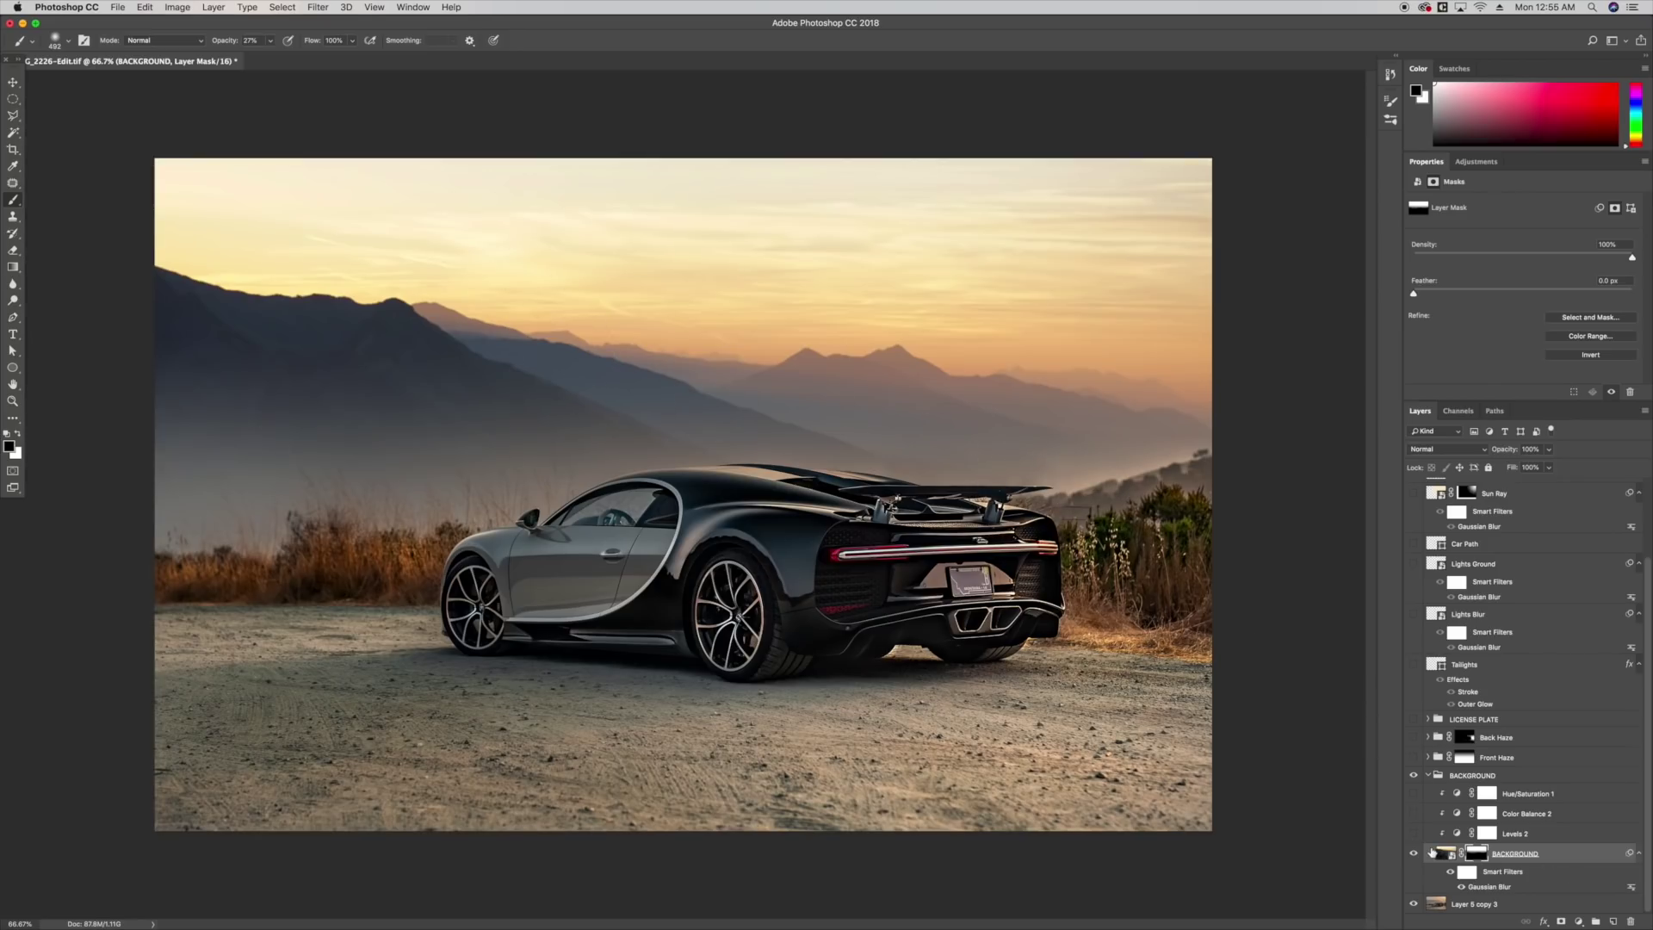
Show the Hue/Saturation 1 adjustment again and switch its properties to the Blues range.
click(1413, 794)
click(1452, 795)
click(1463, 219)
click(1452, 272)
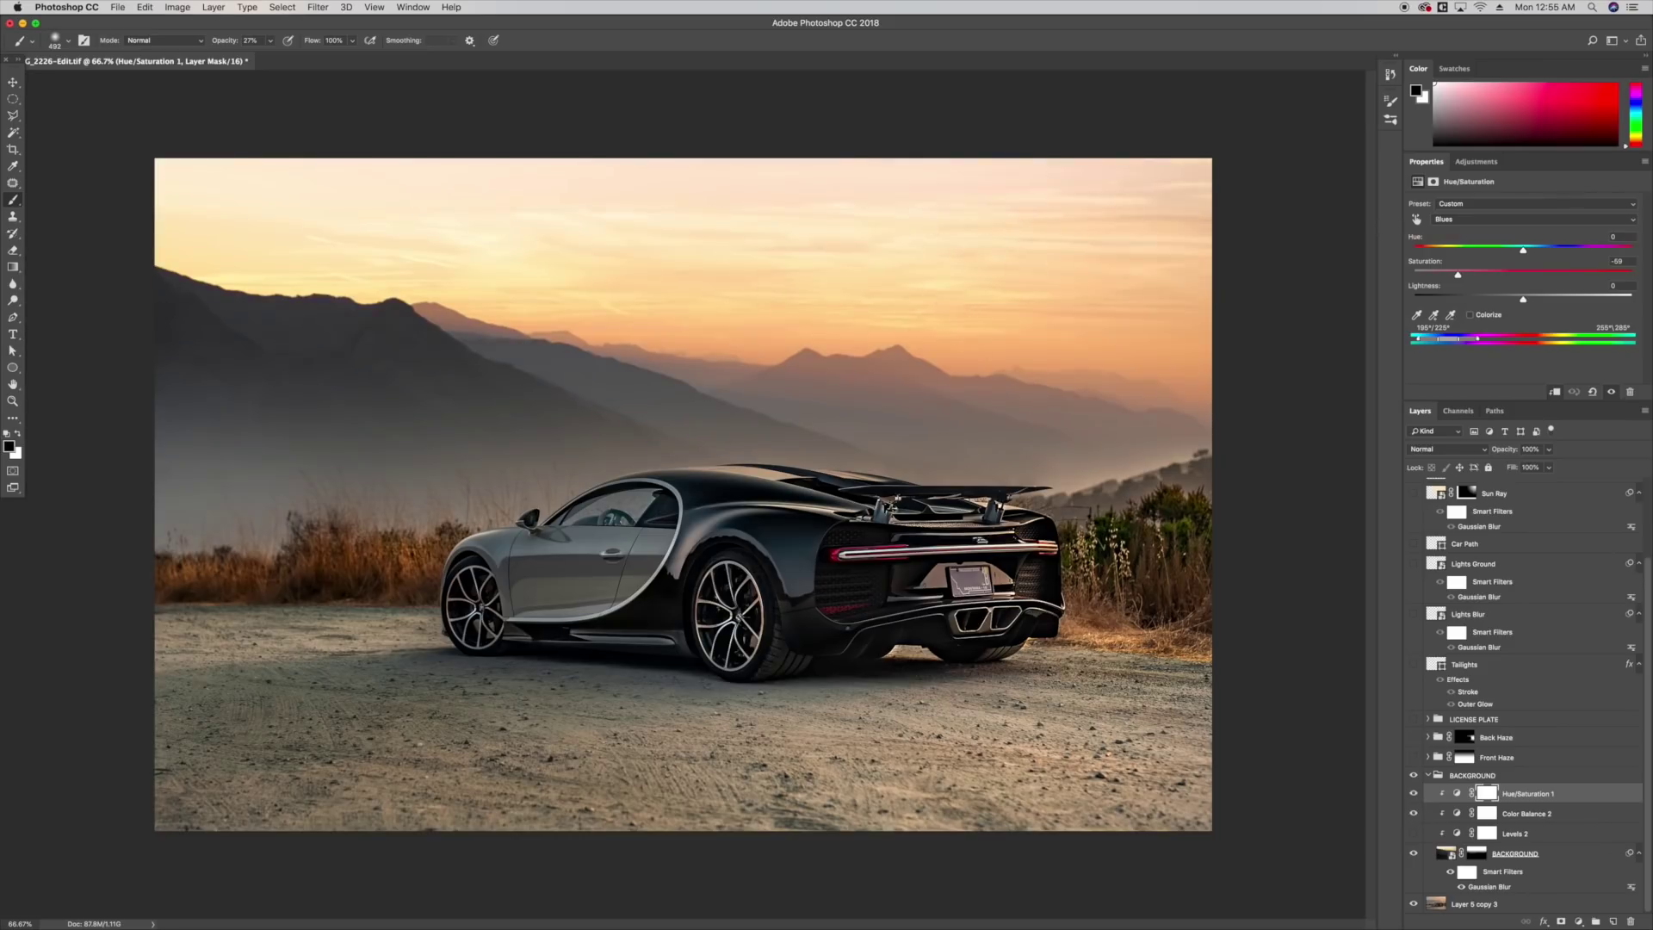
Show the Color Balance 2 and Levels 2 adjustments with their settings, and collapse the BACKGROUND group.
click(1517, 814)
scroll(1515, 816, up, 1)
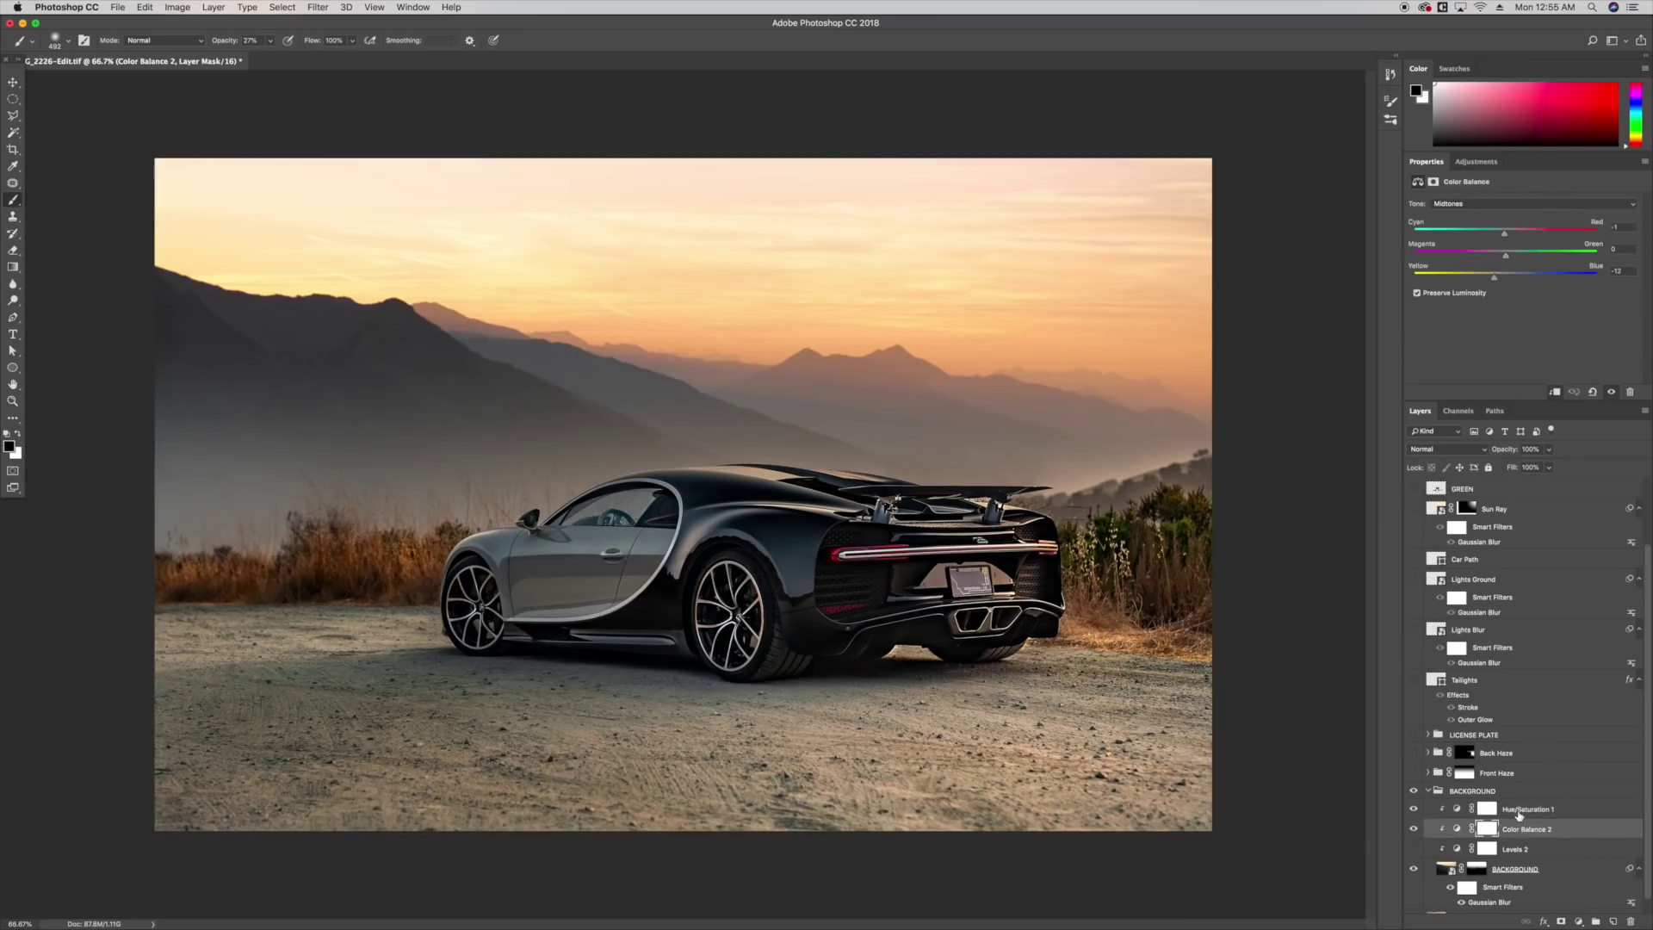
click(1513, 849)
click(1413, 851)
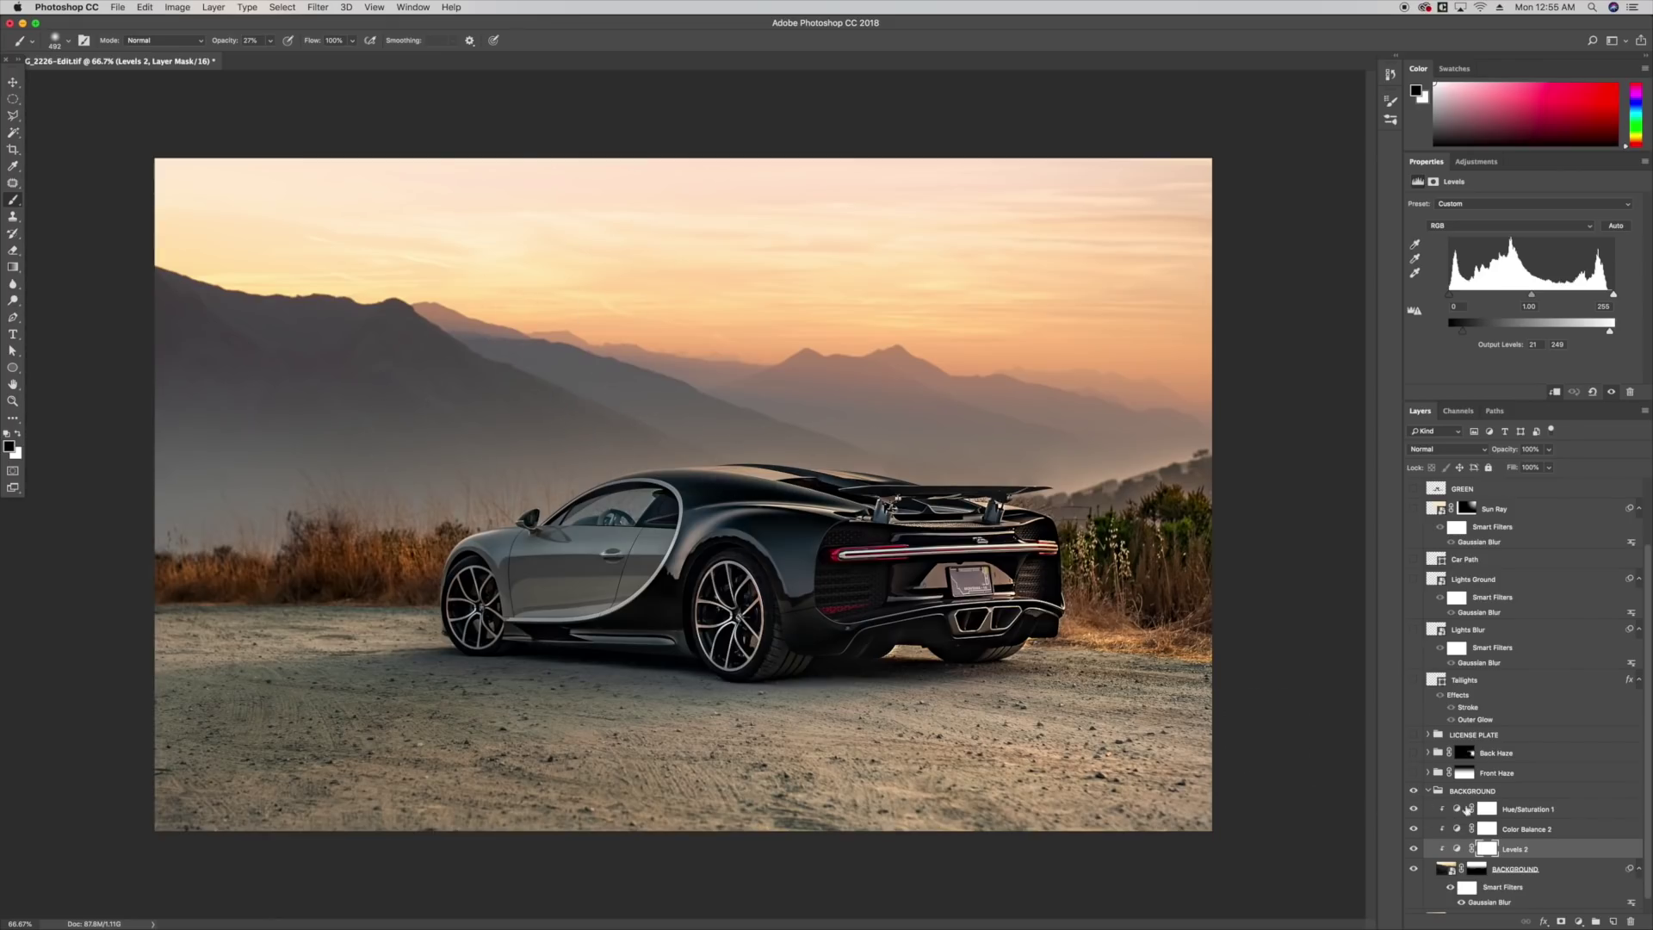
click(1429, 791)
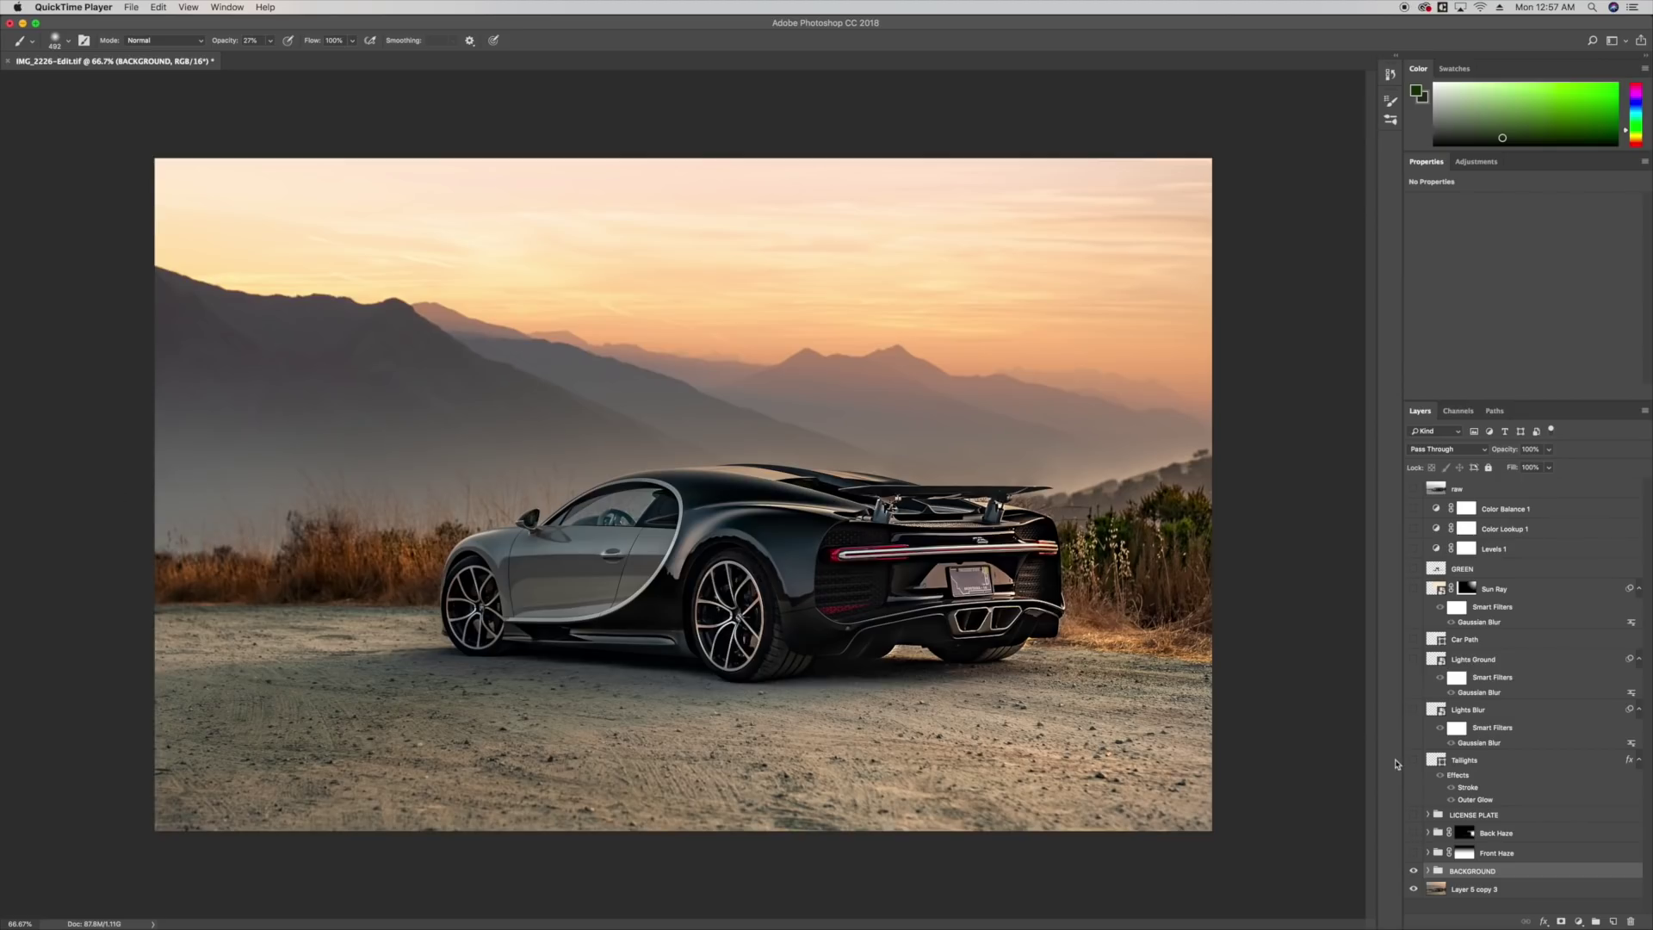
Show the Front Haze and Back Haze groups, and expand Front Haze to reveal its layers.
click(1413, 853)
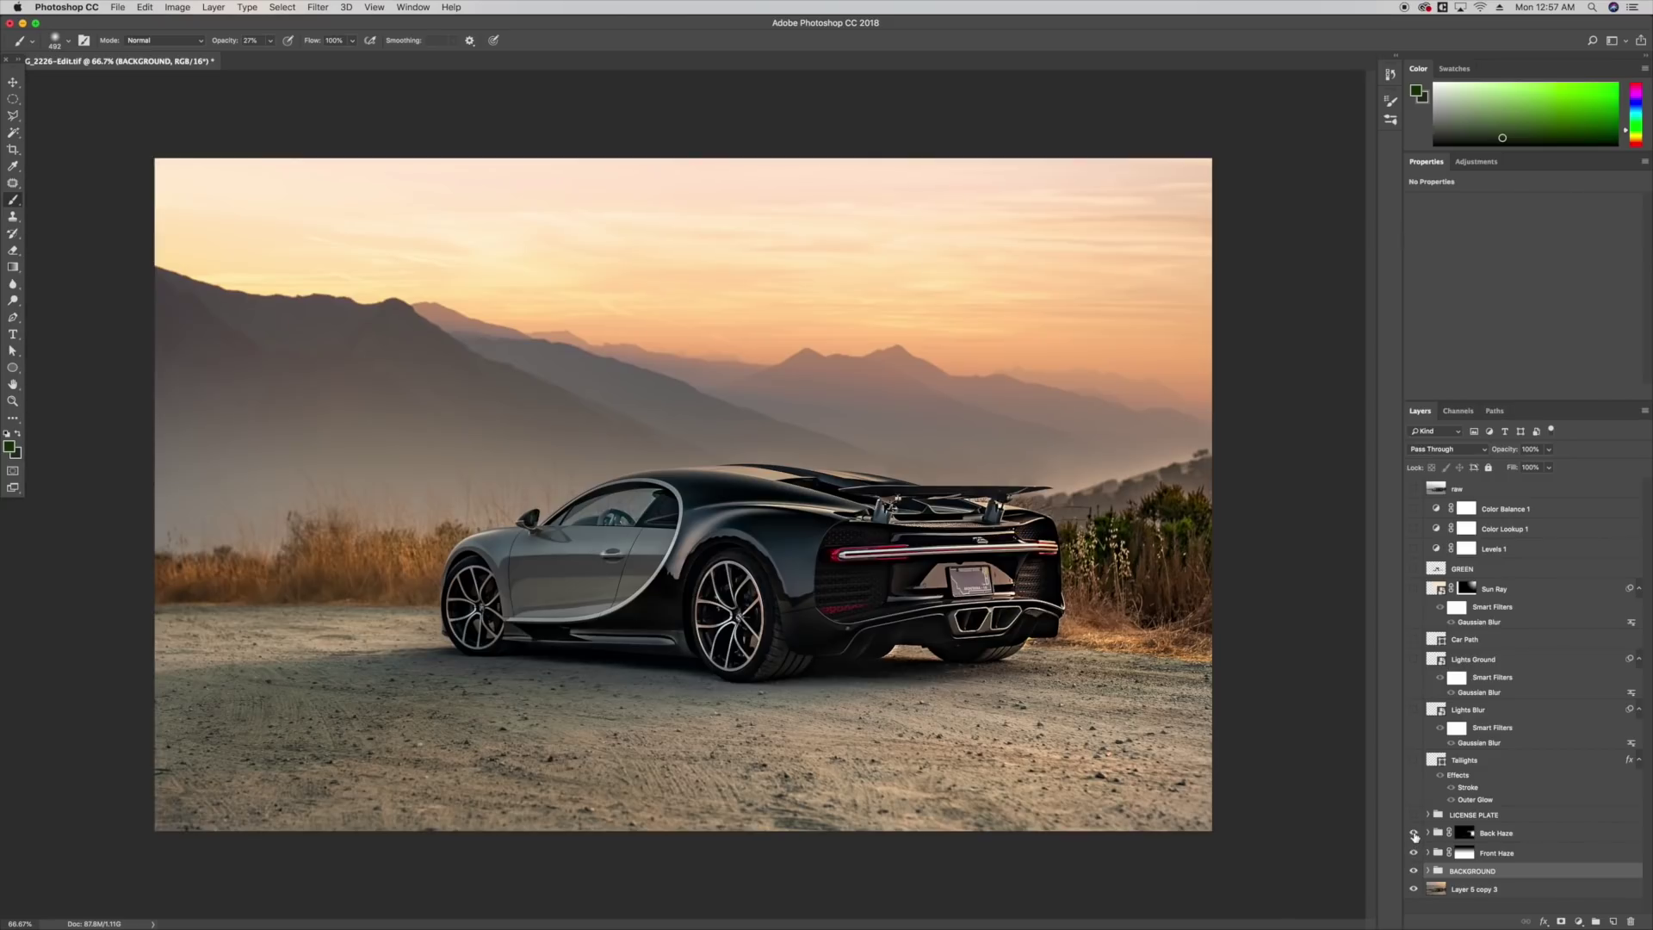
click(1414, 833)
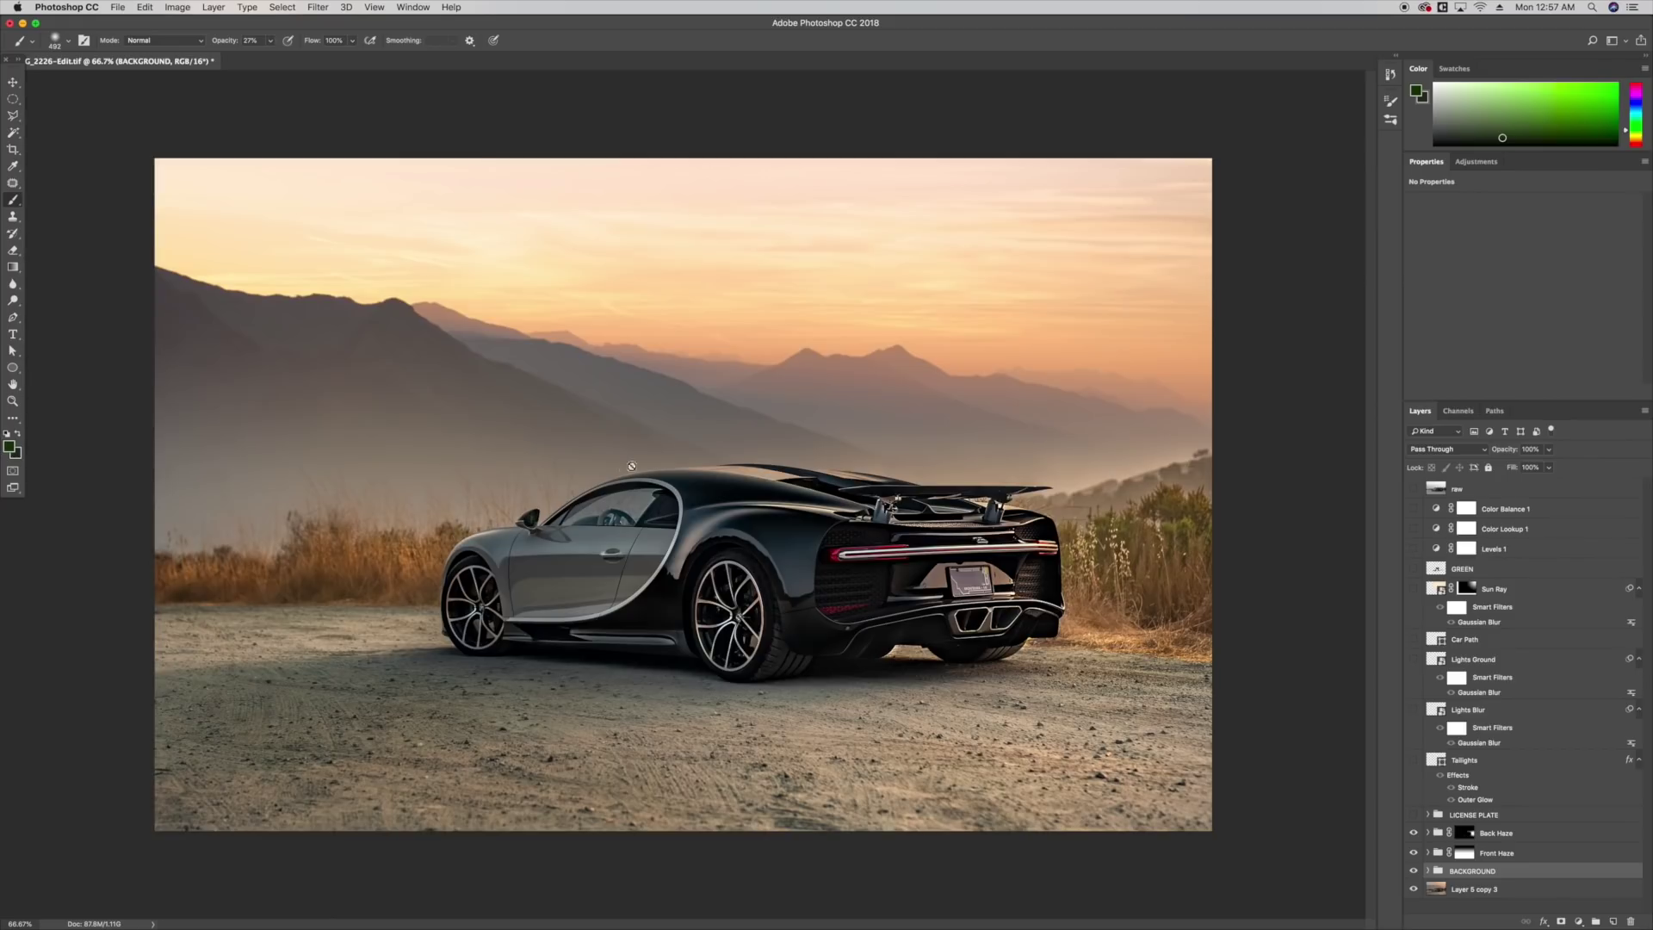
click(1430, 852)
click(1427, 853)
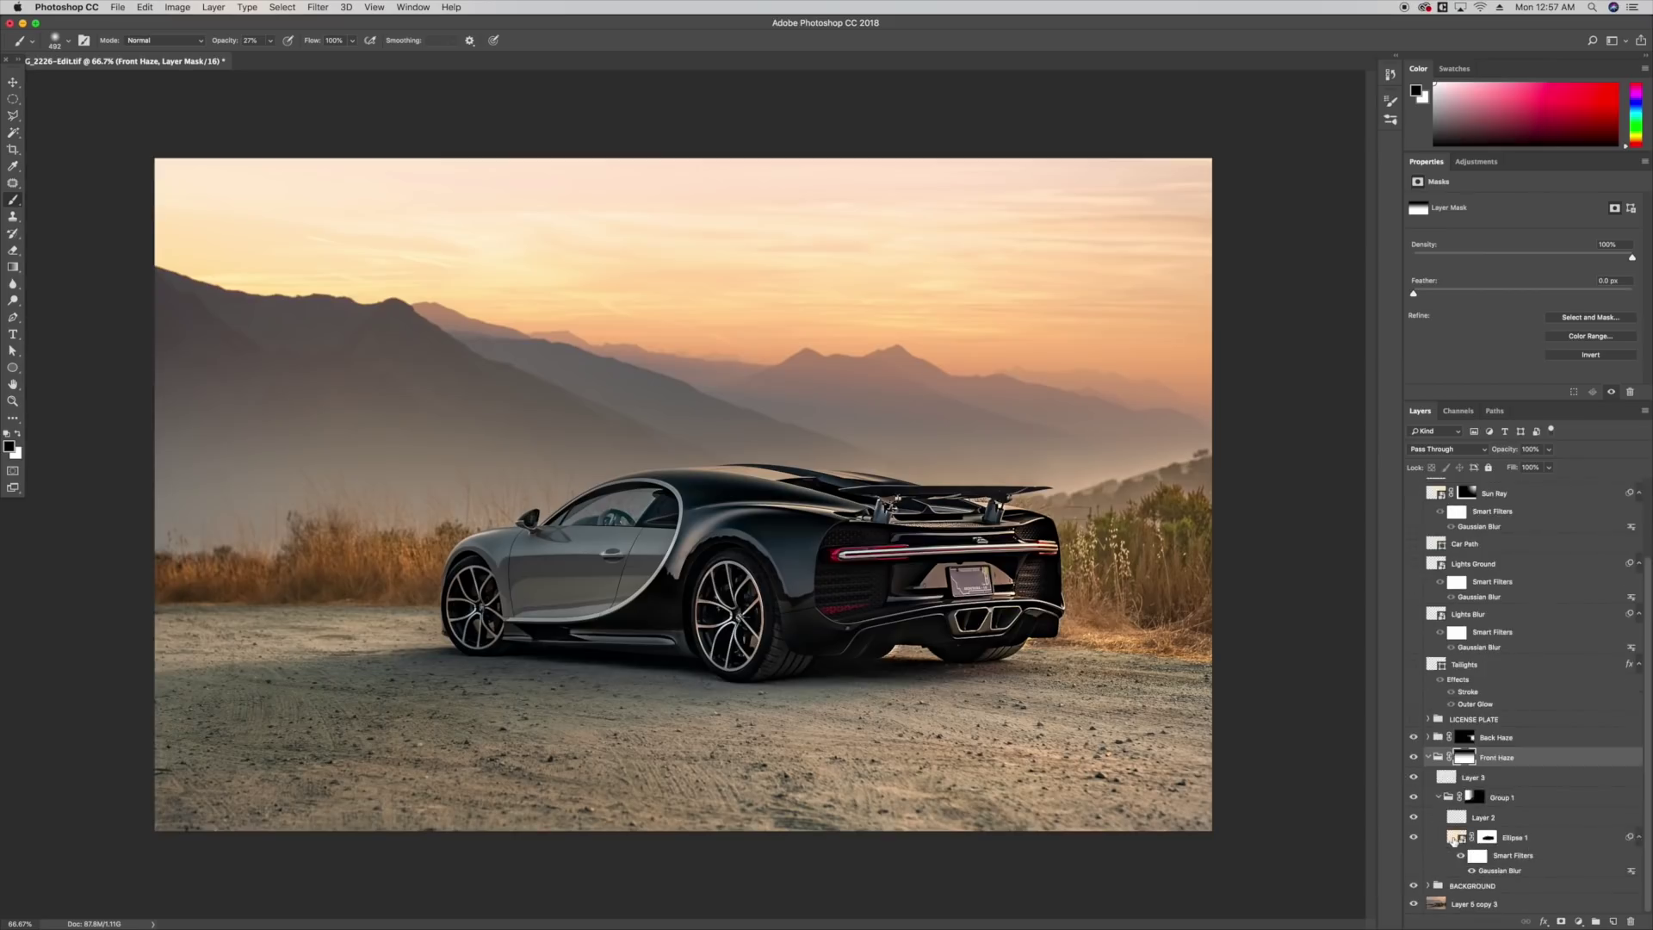
Examine the Gaussian Blur settings and mask of Ellipse 1 in Front Haze, toggling the layer's visibility to compare the haze.
click(1454, 840)
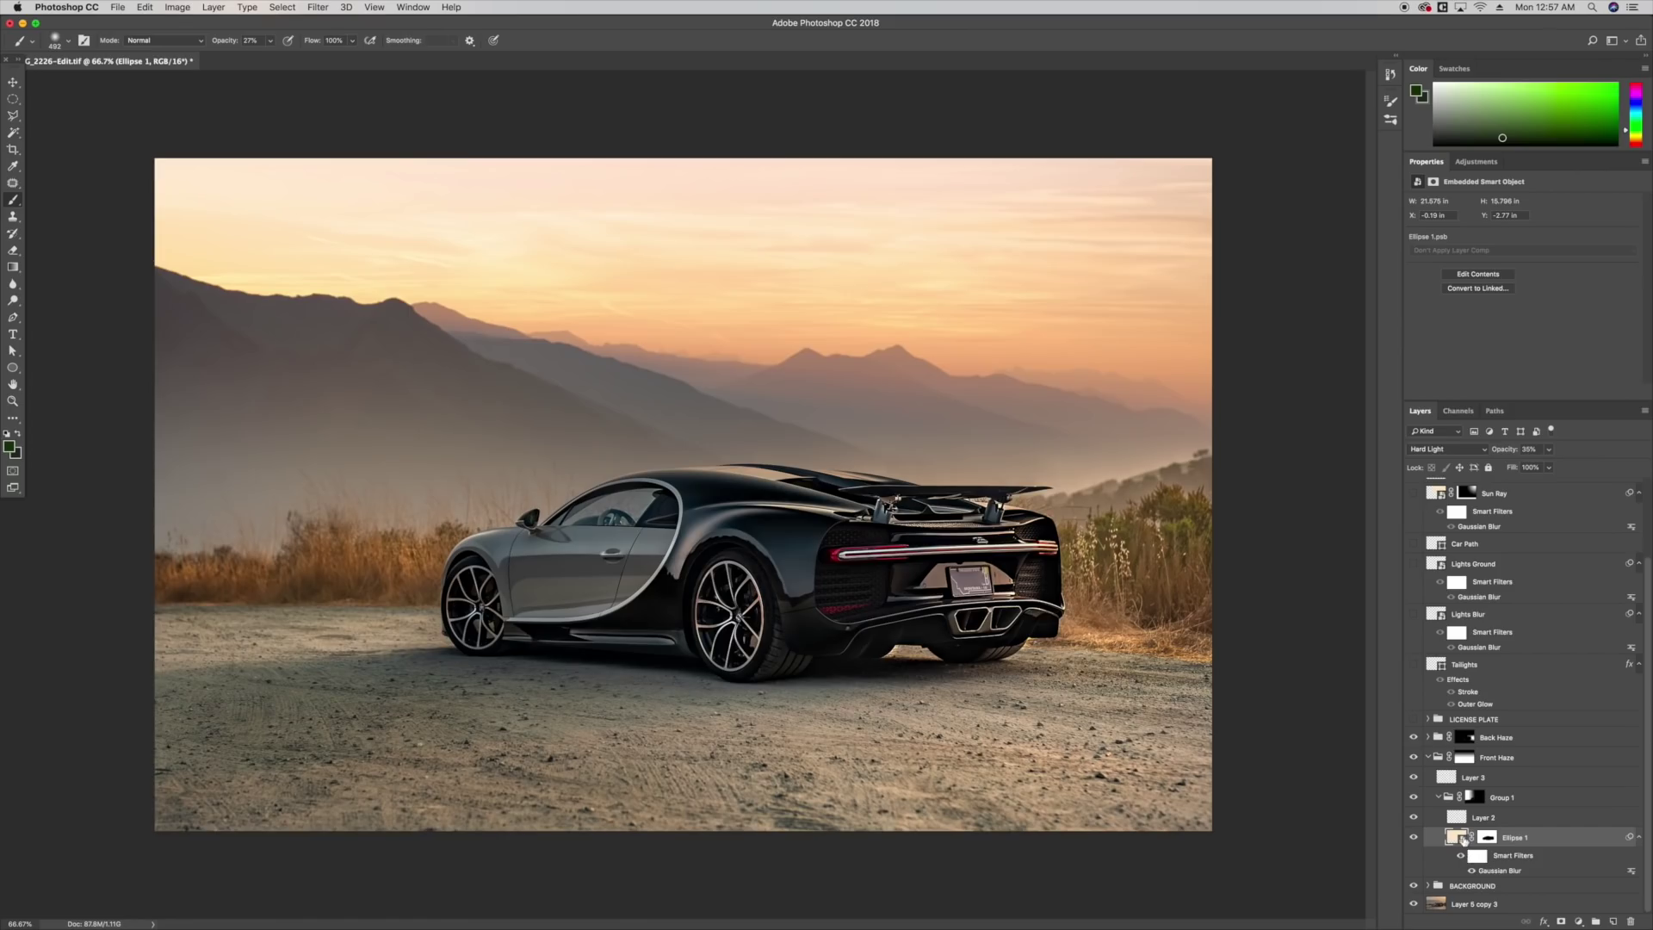
double_click(1498, 873)
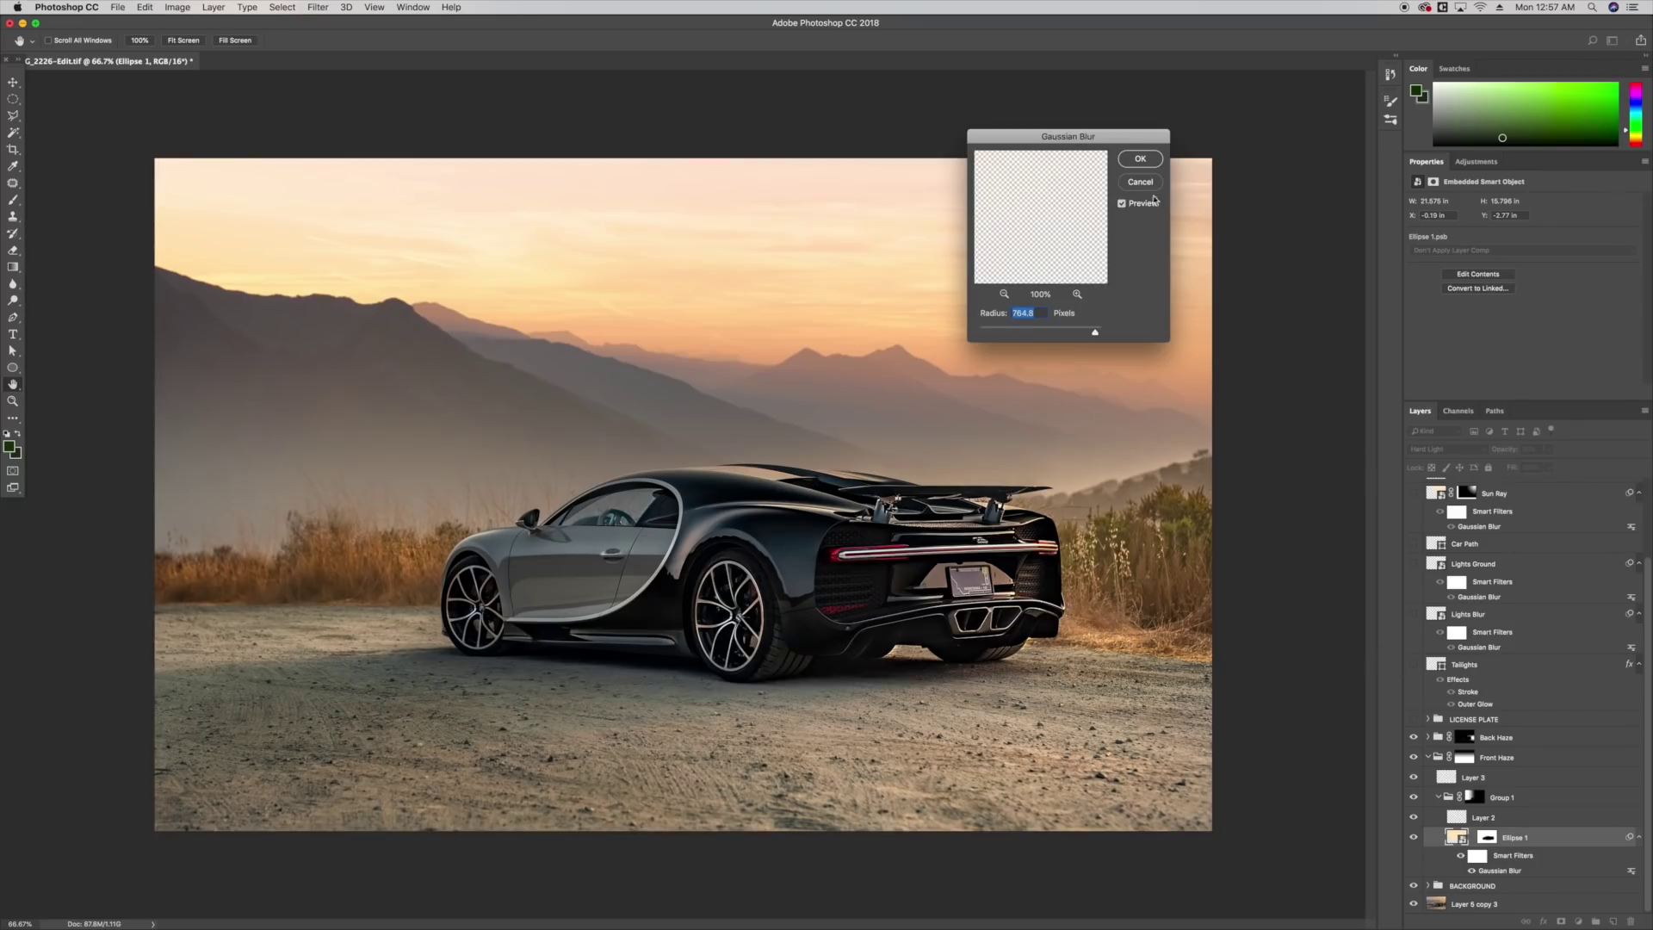
key(Return)
click(1488, 840)
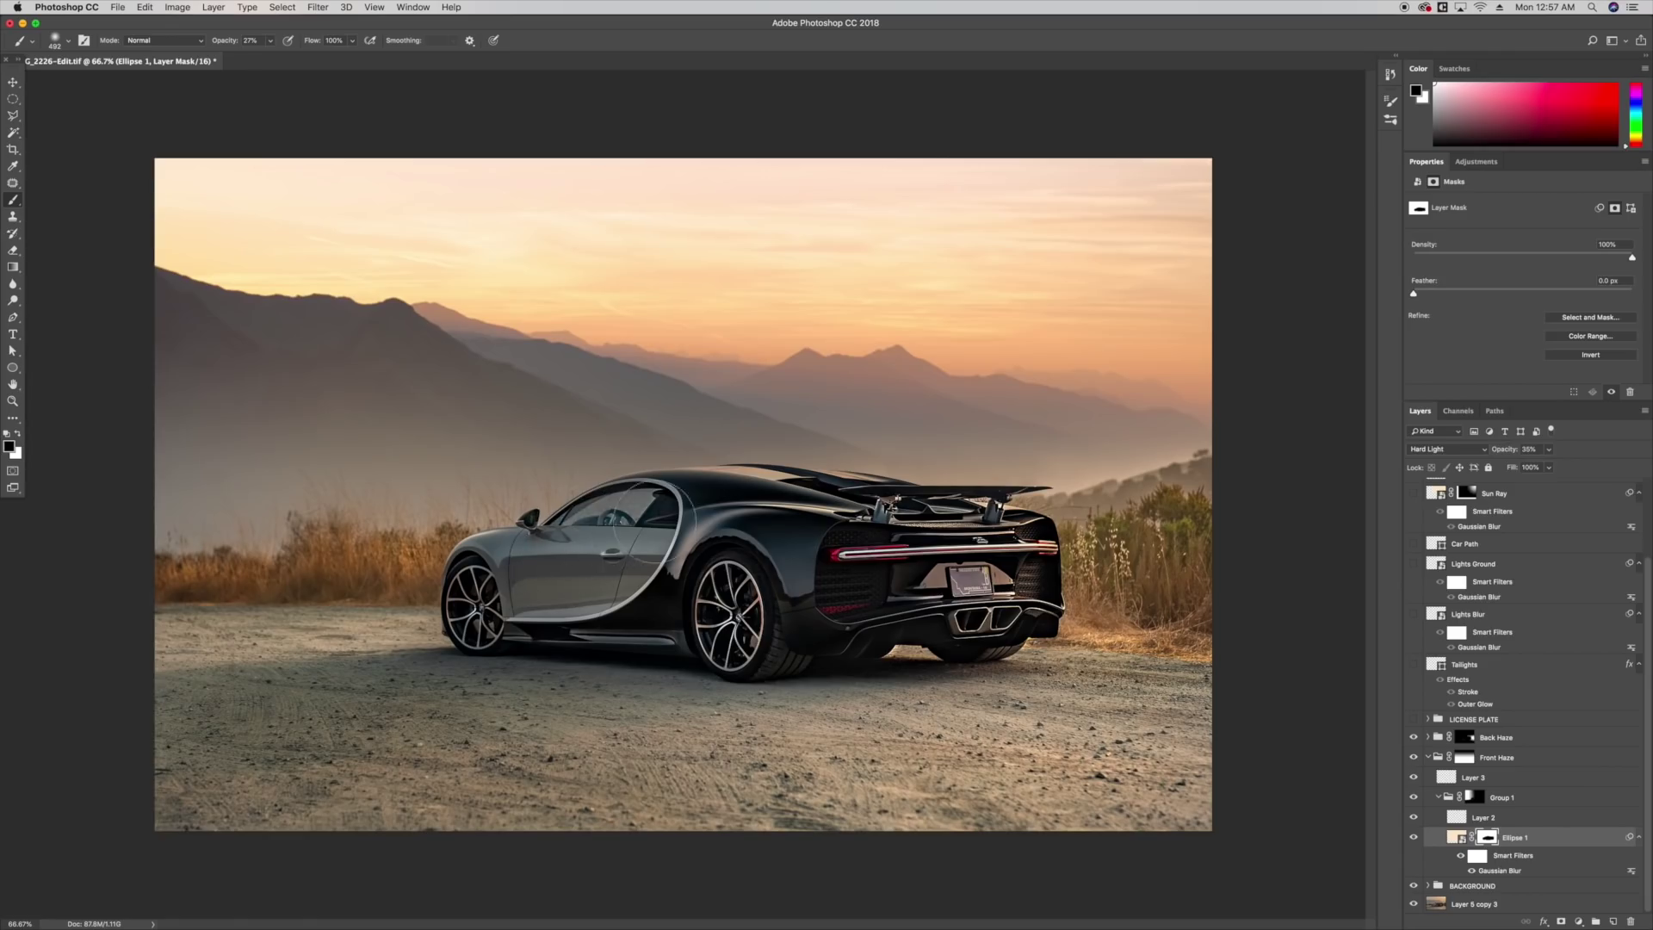
click(1416, 838)
click(1415, 839)
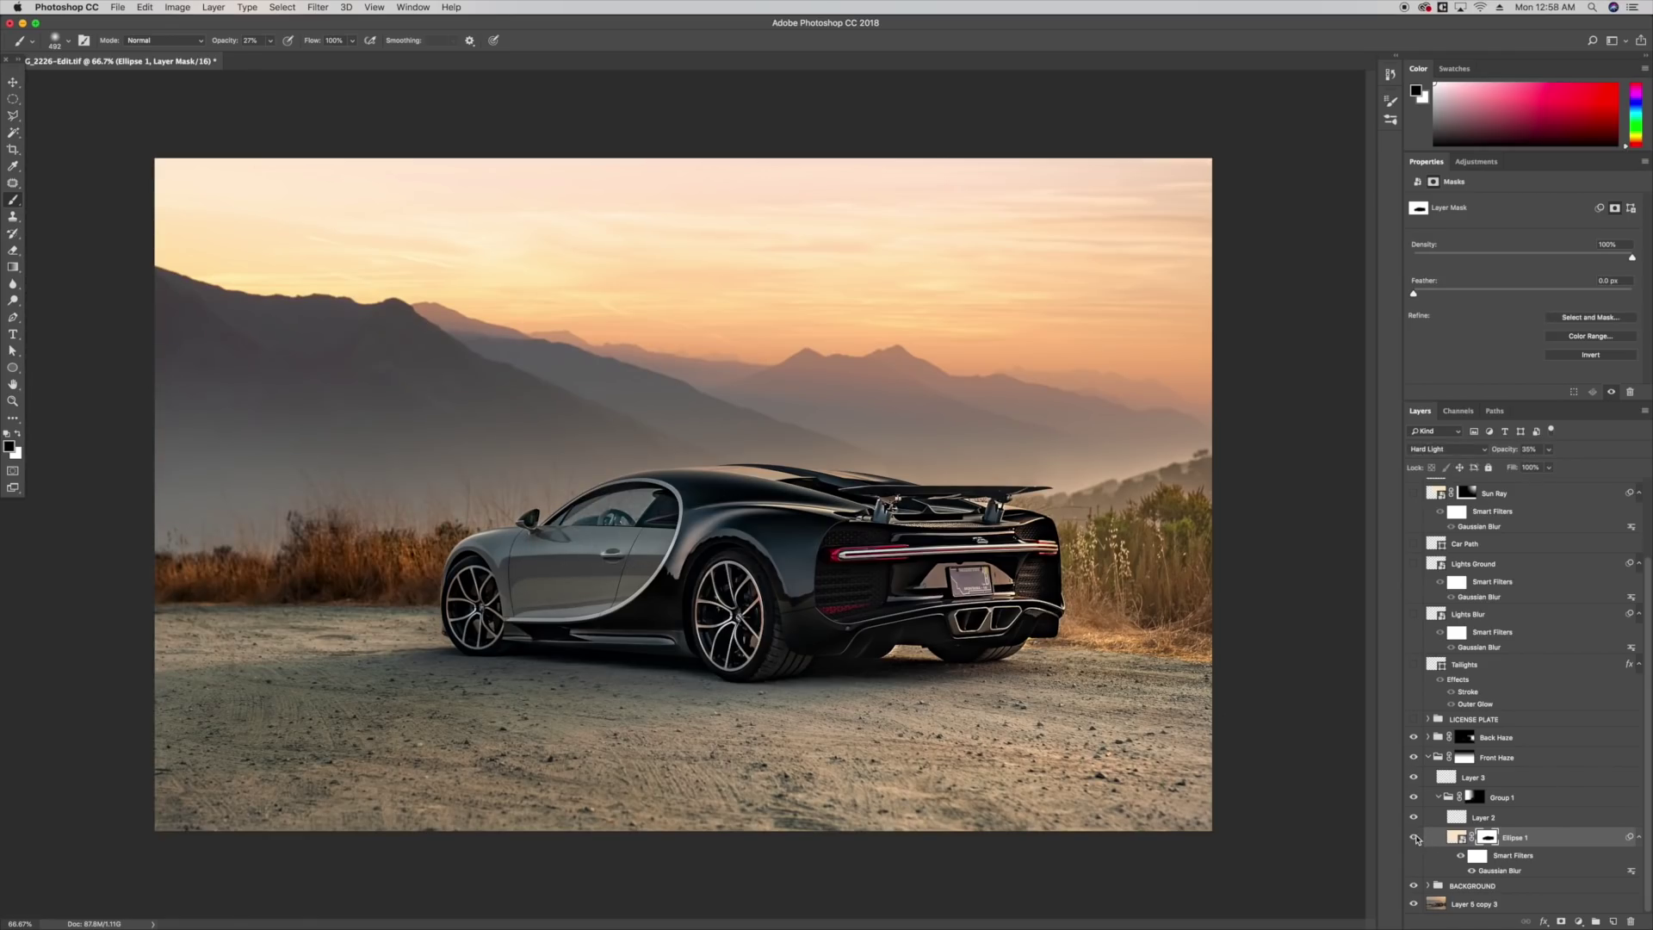
click(1415, 839)
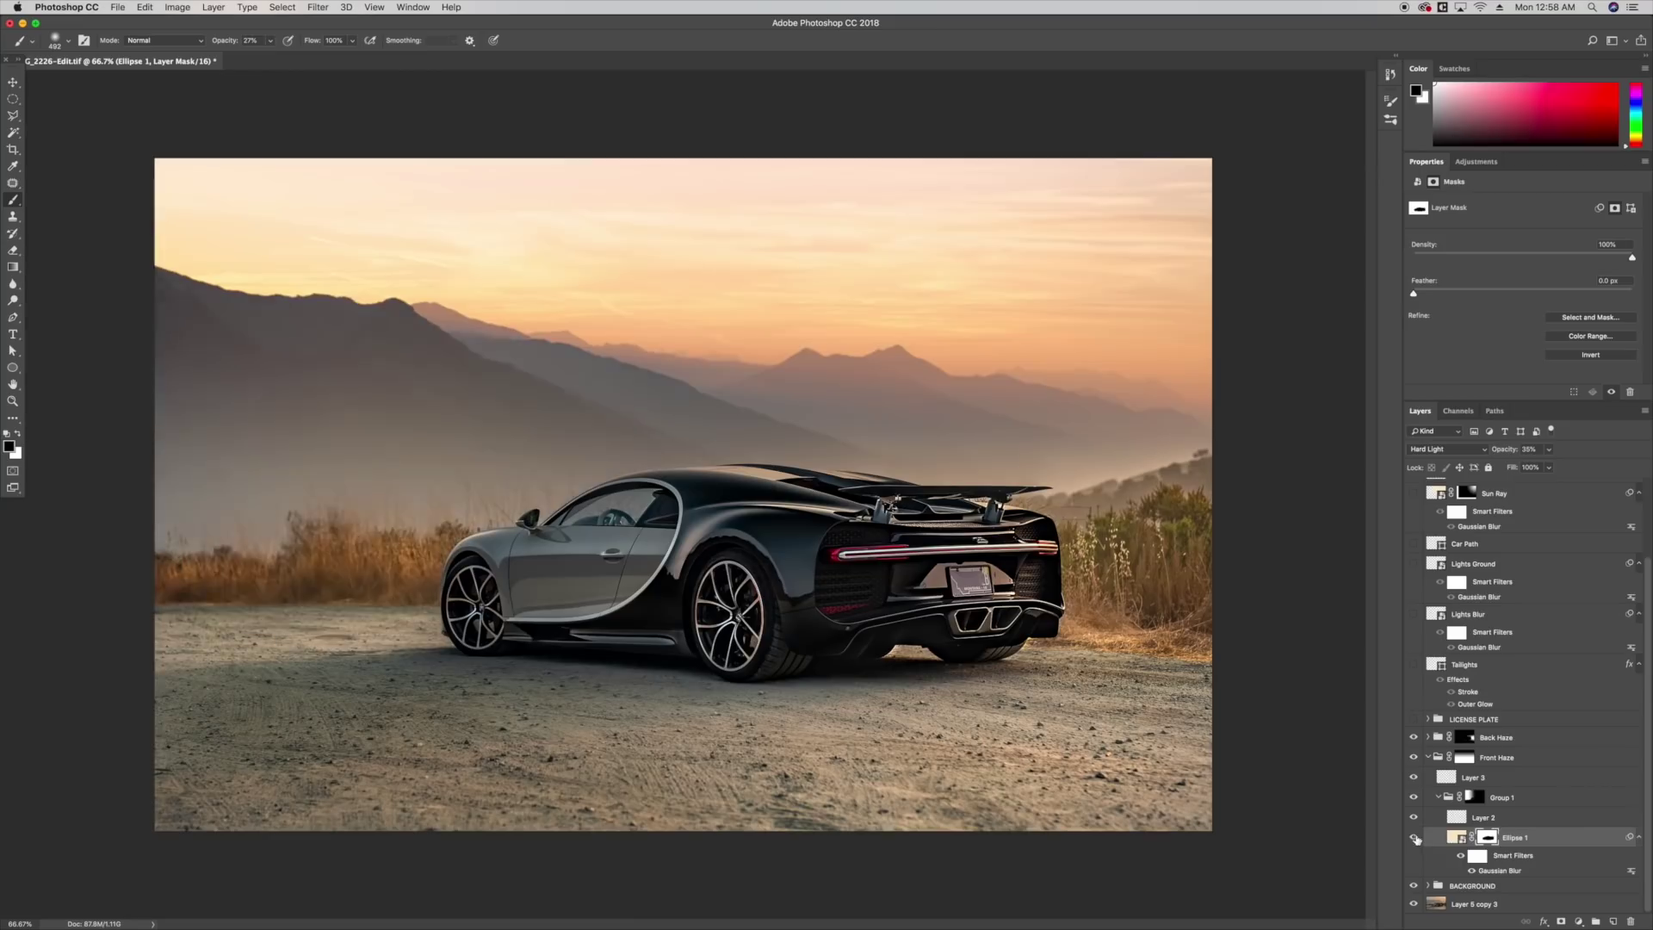
Collapse Group 1 and the Front Haze group, and toggle the Back Haze group's visibility to compare its effect.
click(1443, 797)
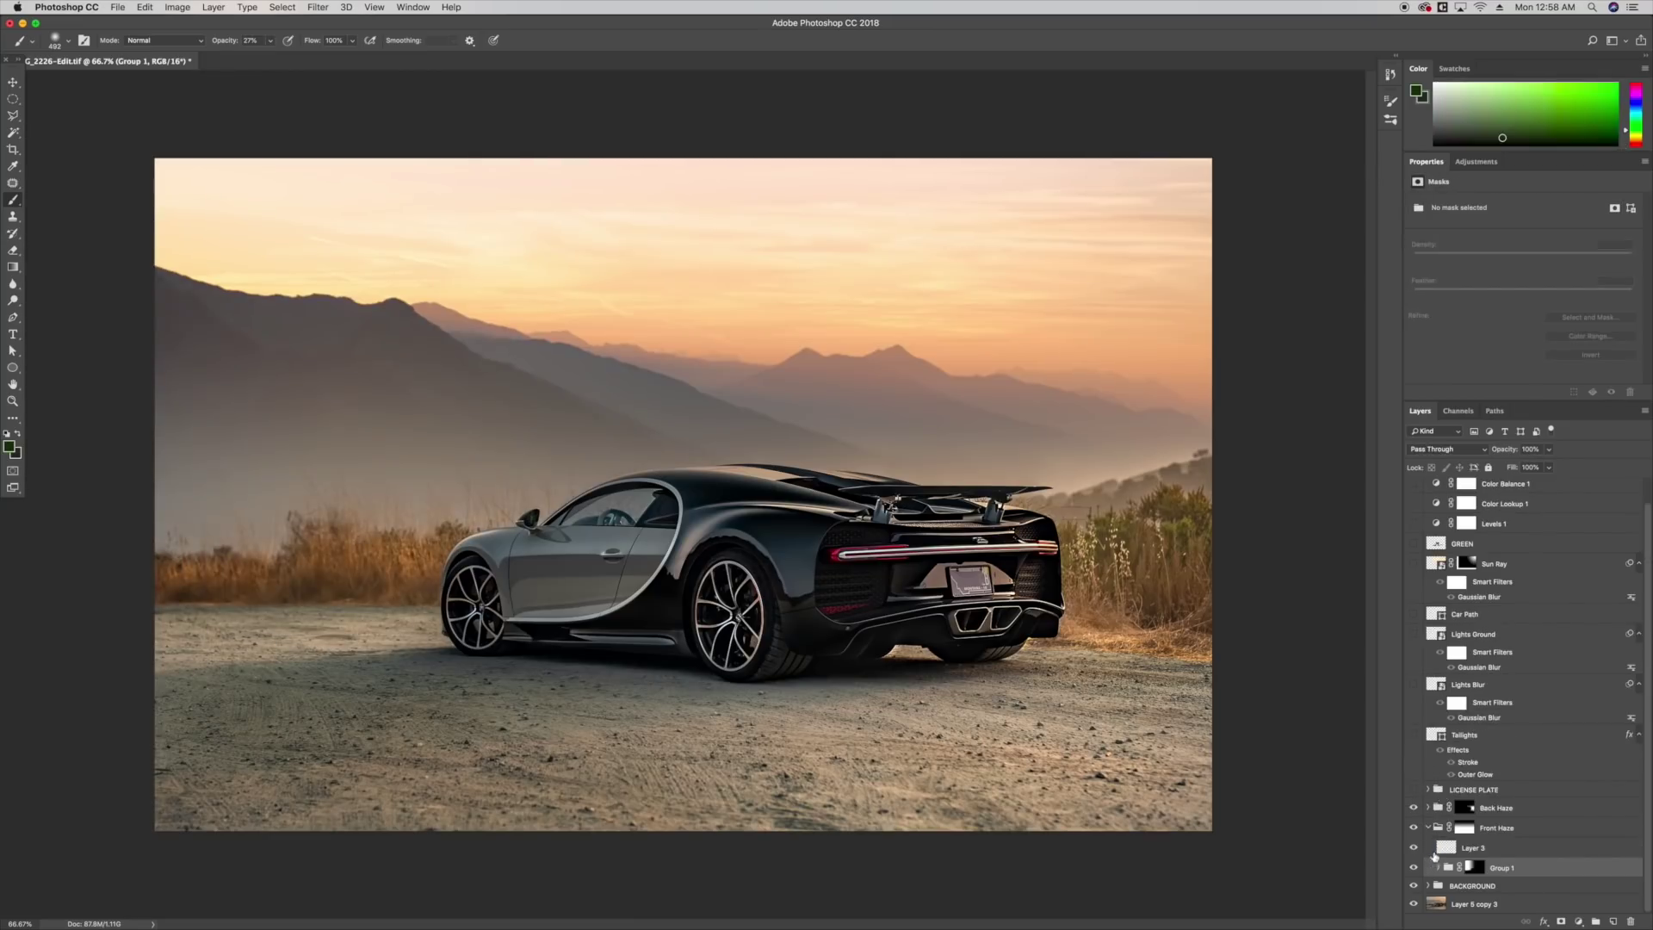
click(1435, 830)
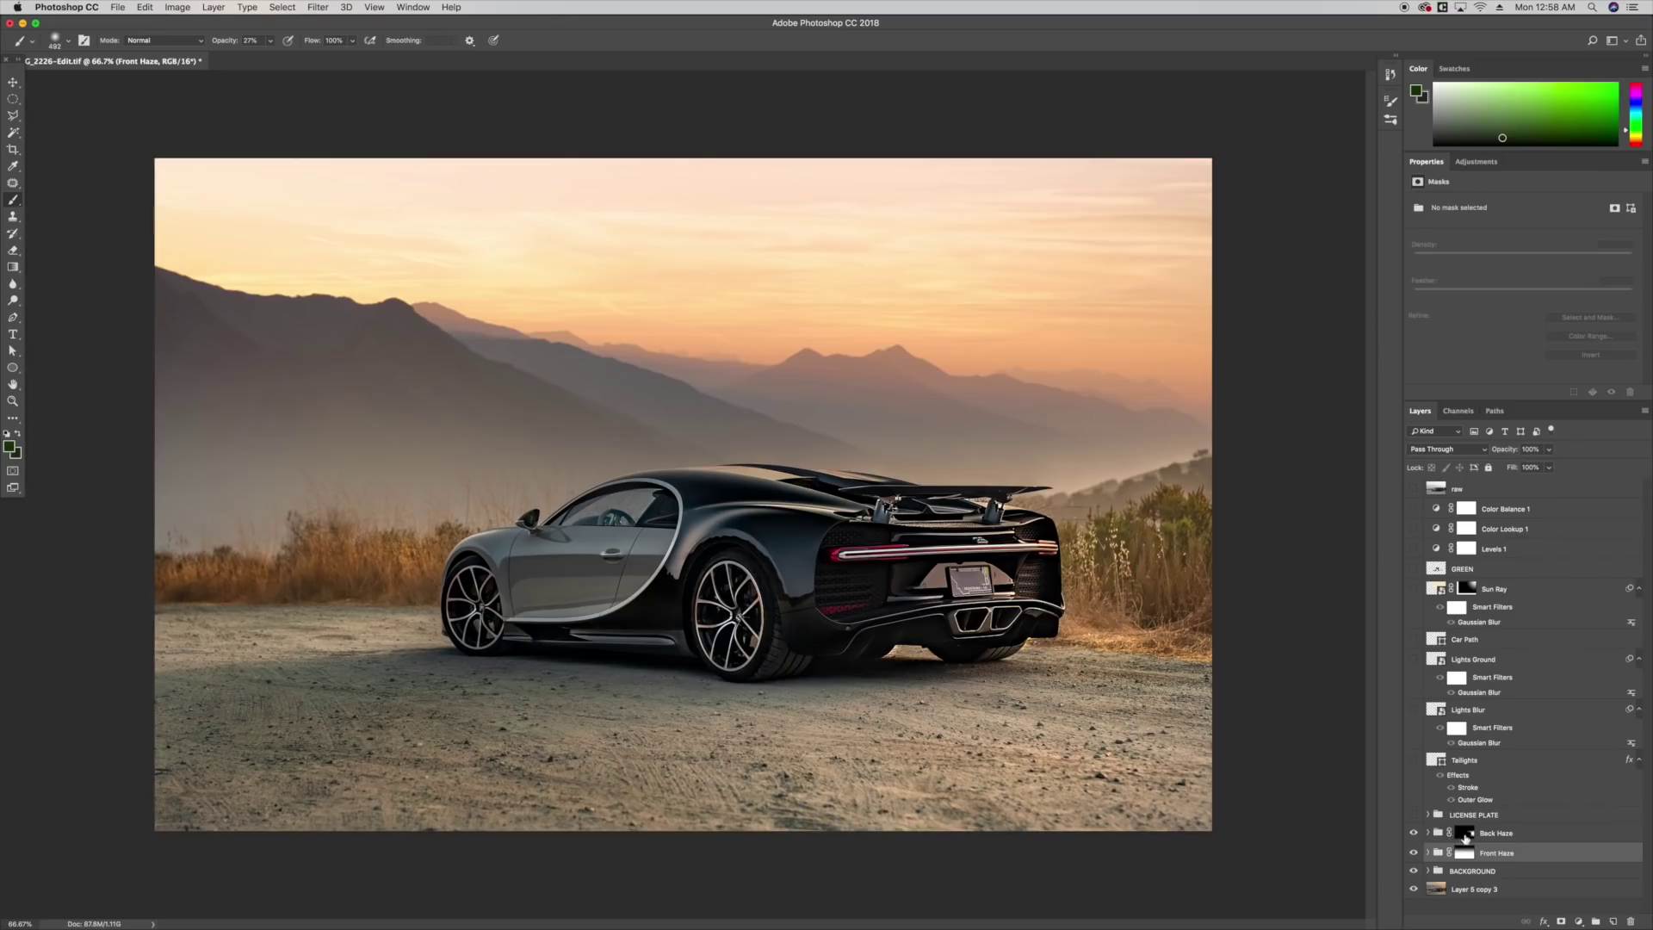
click(1467, 838)
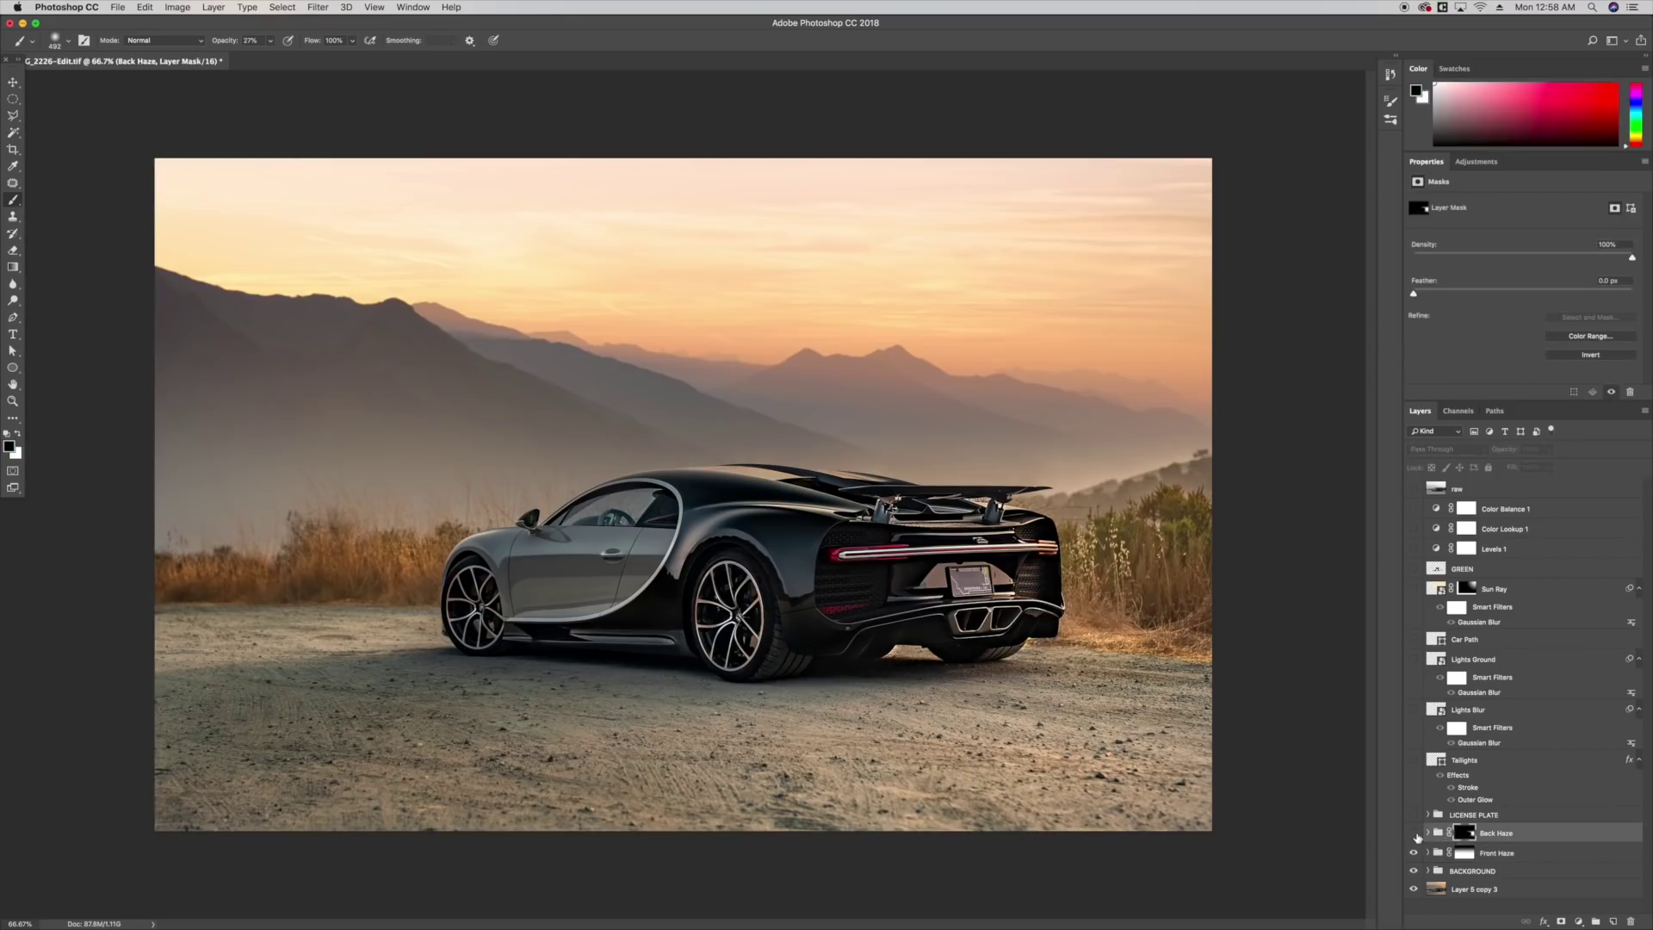
click(1413, 833)
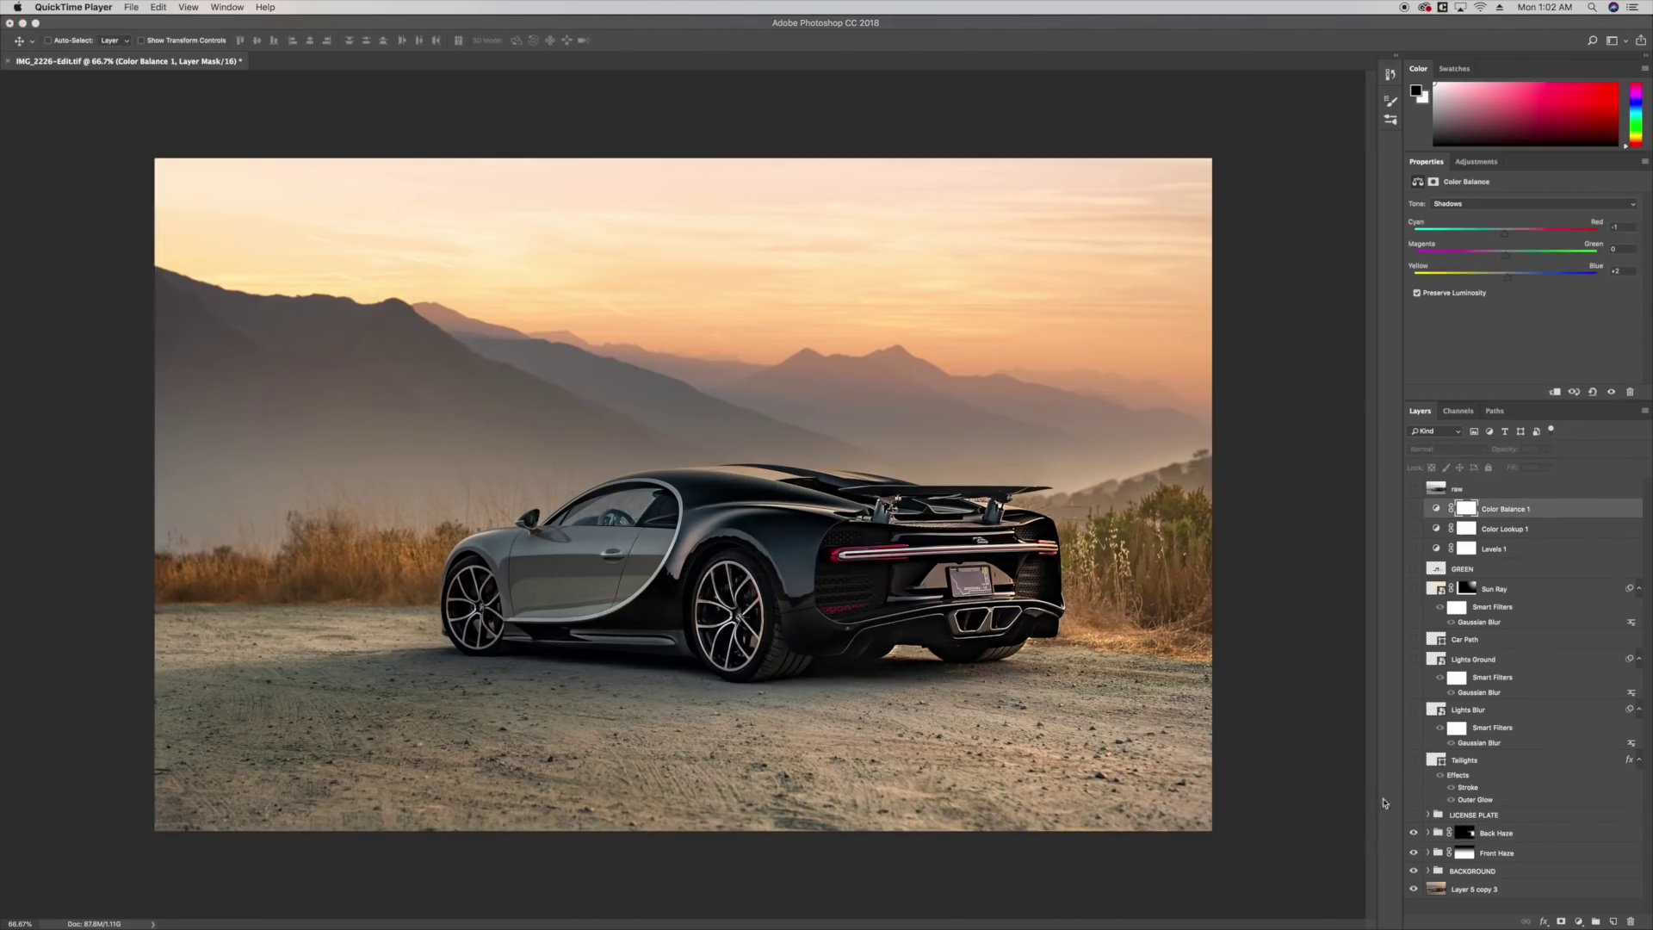
Show the LICENSE PLATE group and the Sun Ray layer, leaving Sun Ray selected.
click(1414, 816)
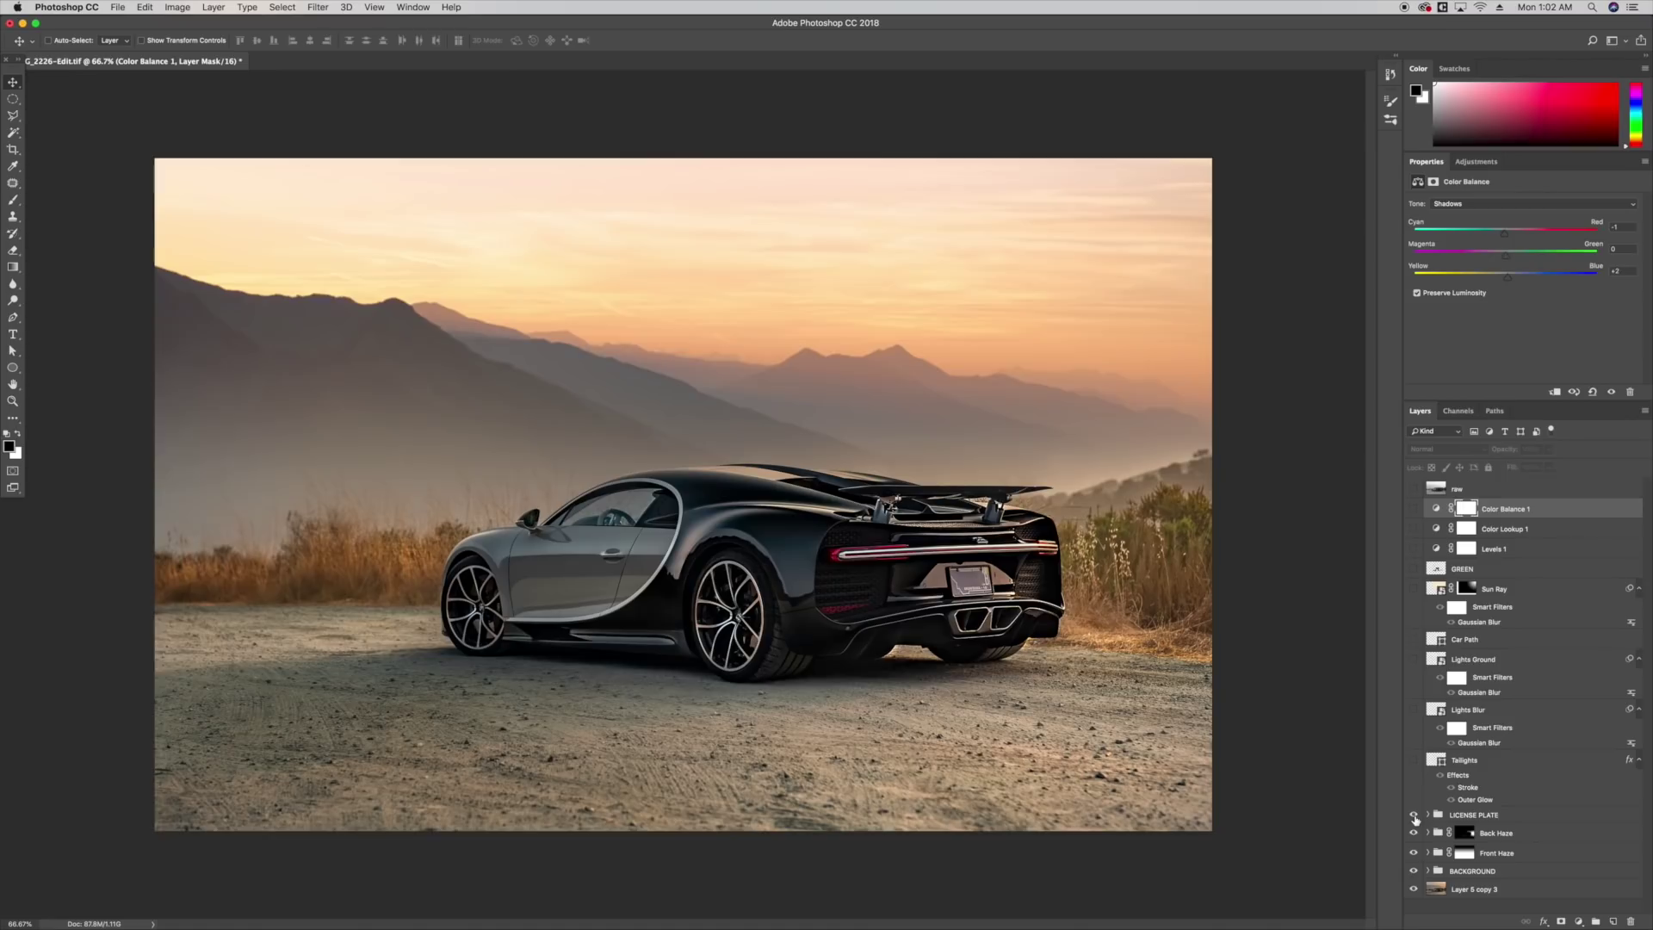
click(1414, 816)
click(1413, 590)
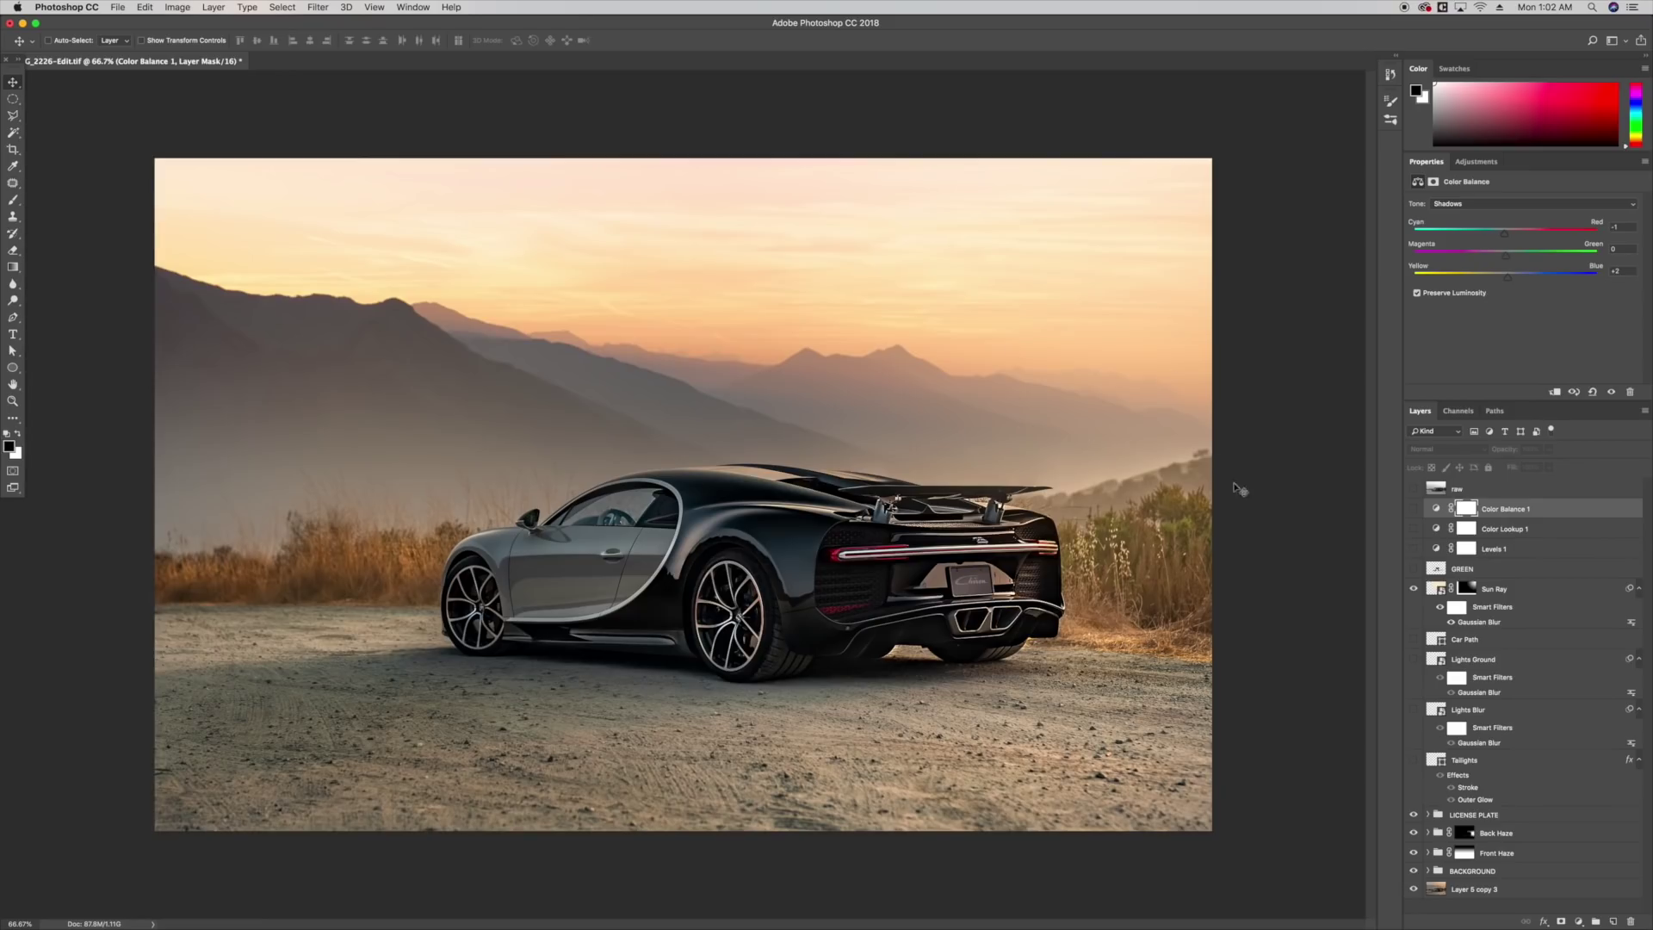
click(1436, 590)
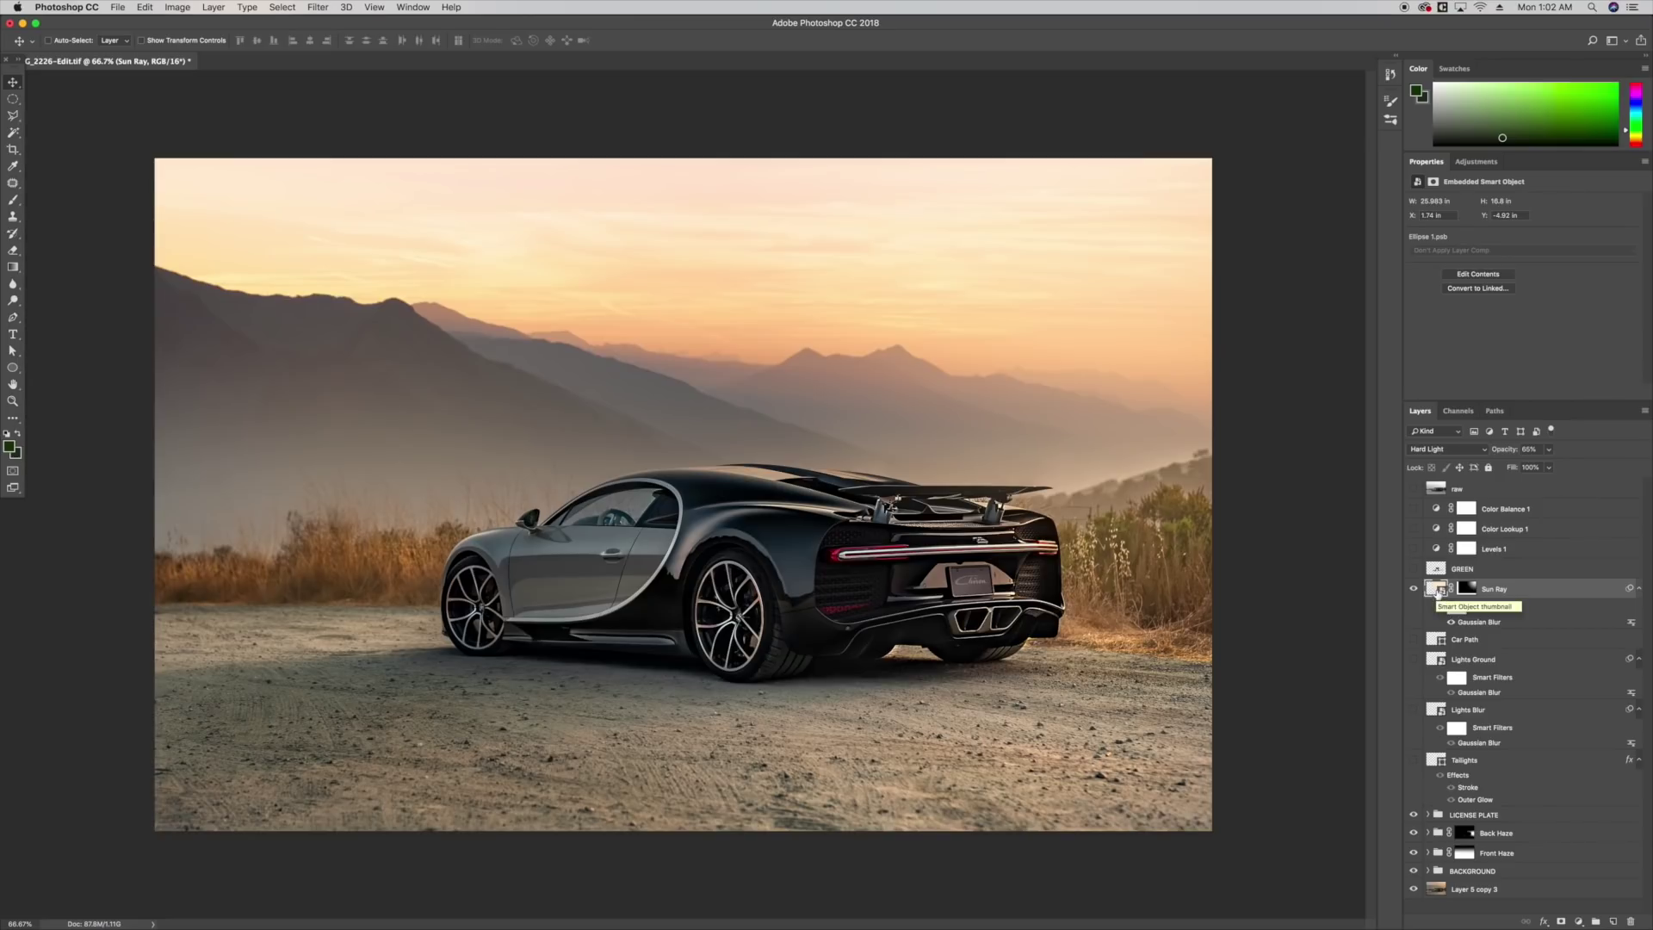
Temporarily show the Car Path layer and load its shape as a selection, and hide the layer and deselect.
click(1444, 642)
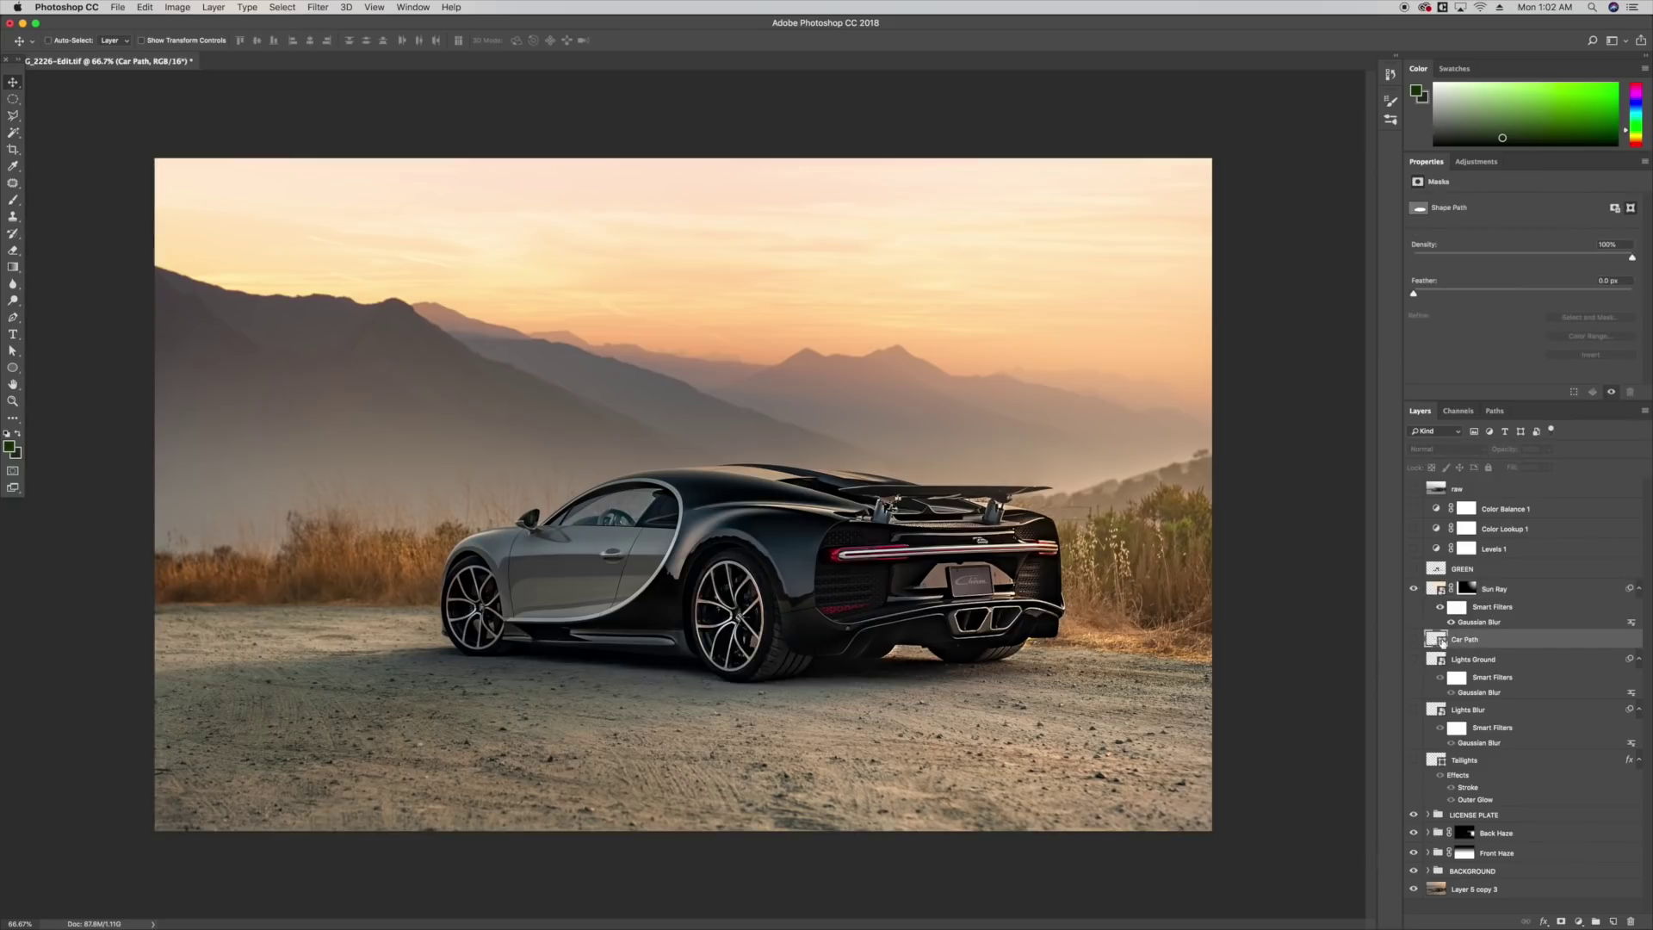
click(1413, 641)
super+click(1434, 644)
click(1413, 638)
key(super+d)
Show and select the GREEN layer, and set it to Normal blending at 100% opacity to expose its flat fill.
click(1414, 569)
click(1466, 574)
click(1431, 449)
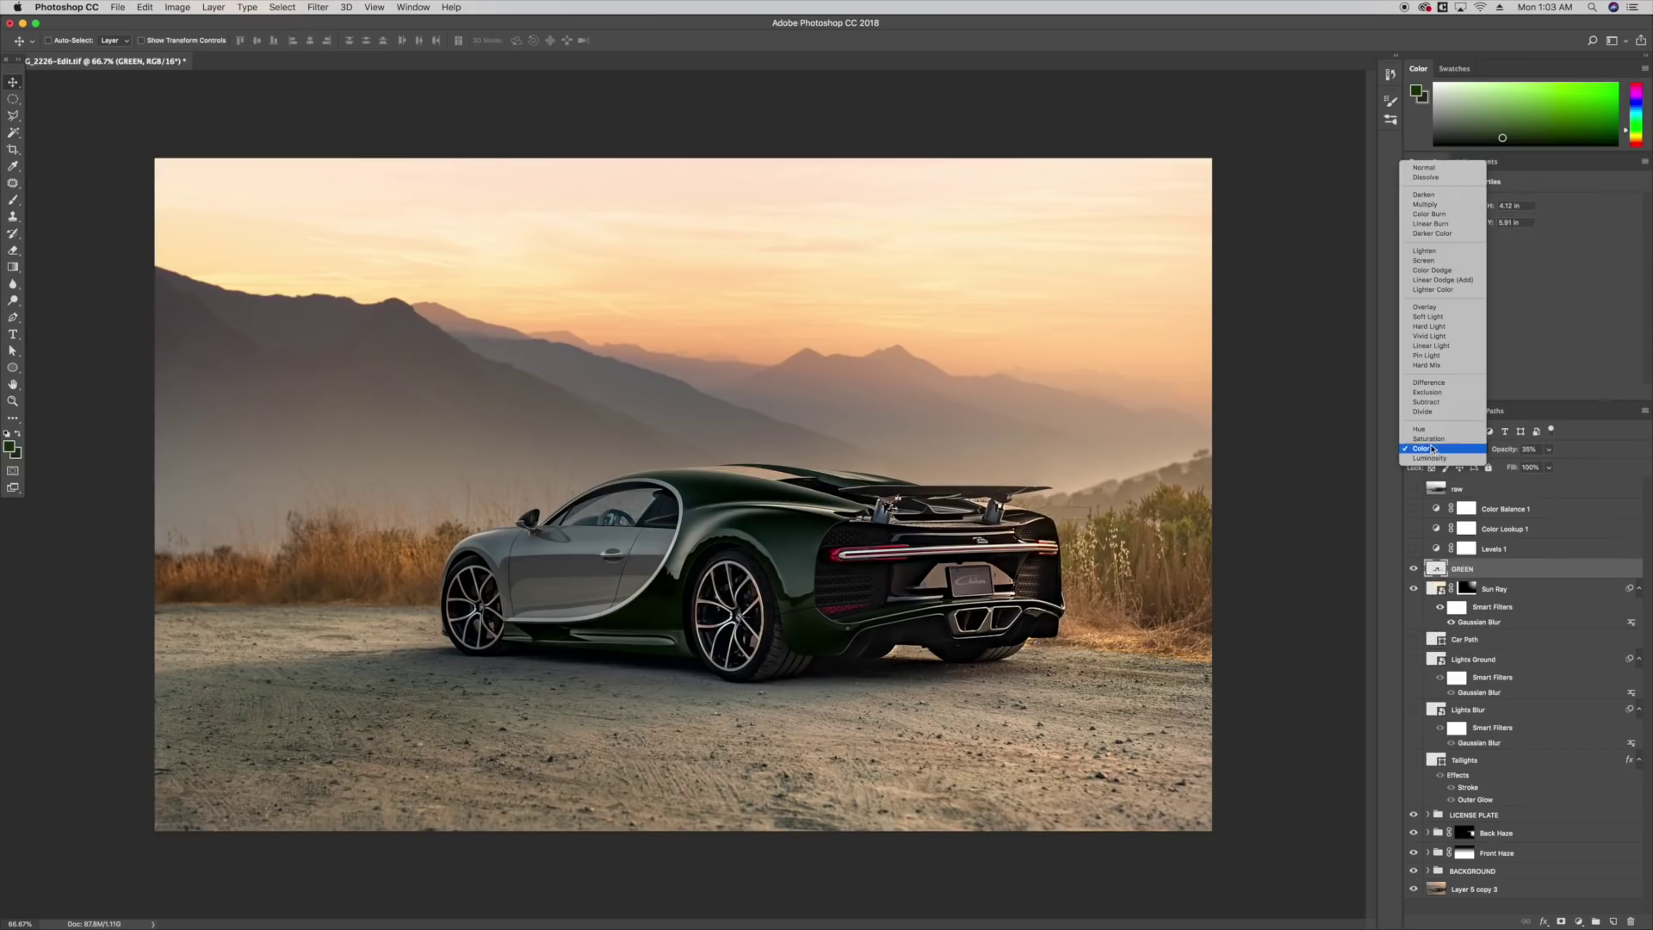
click(1440, 169)
click(1549, 449)
drag(1548, 463, 1586, 464)
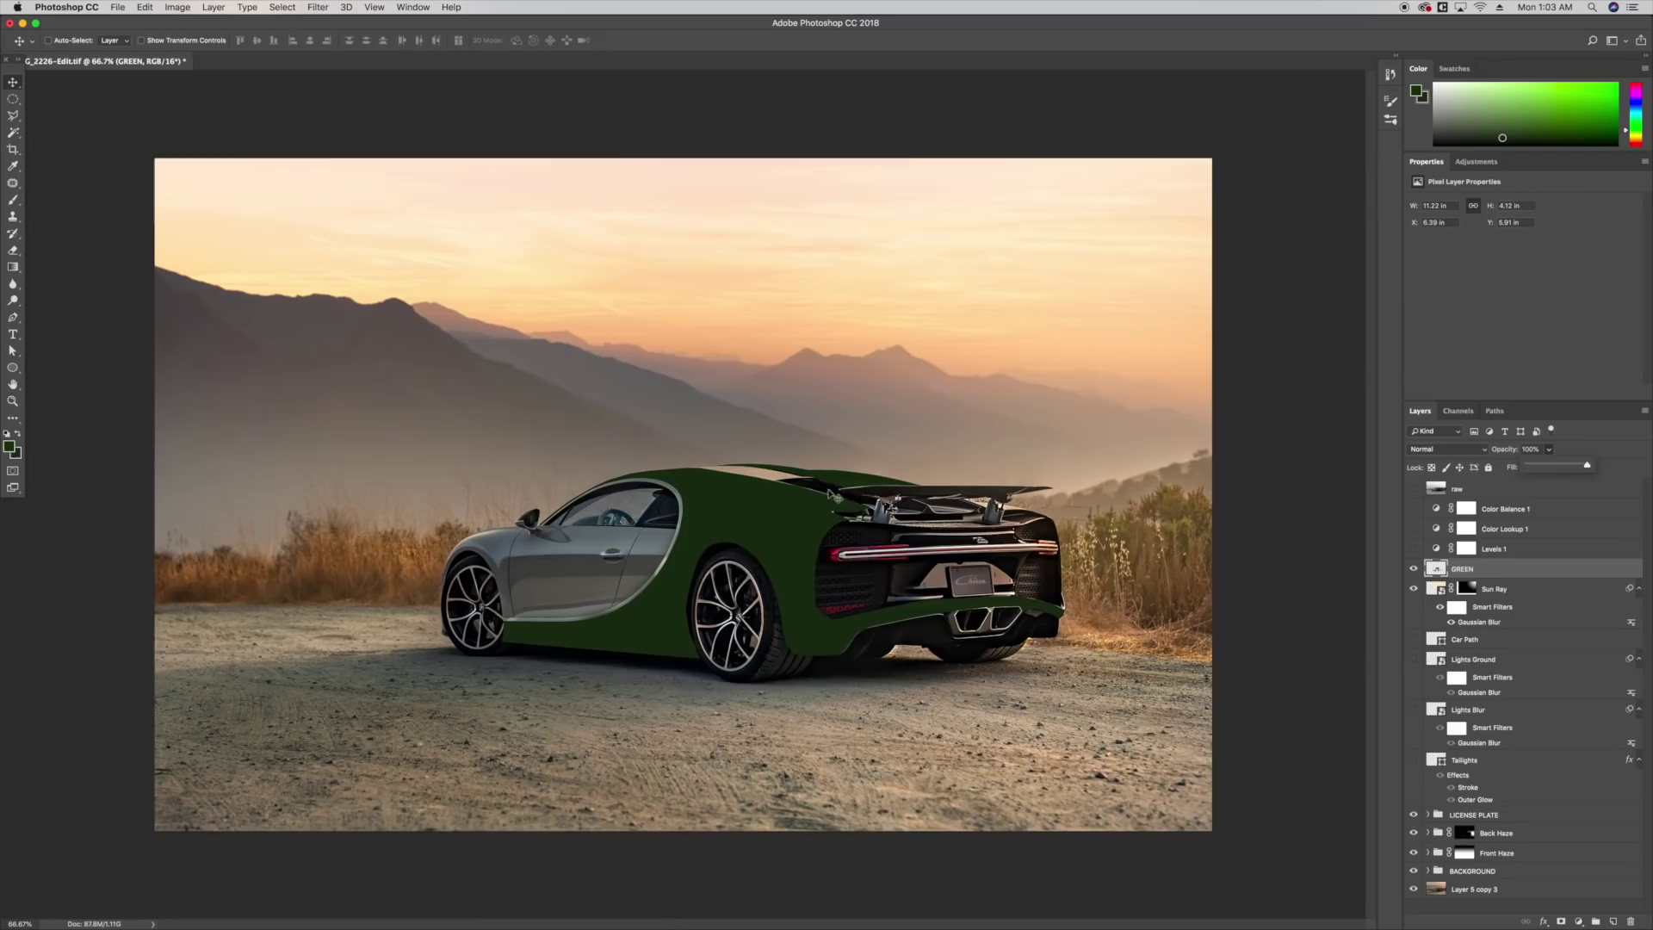
Set the GREEN layer's blending mode to Color and its opacity to 30%.
click(1440, 452)
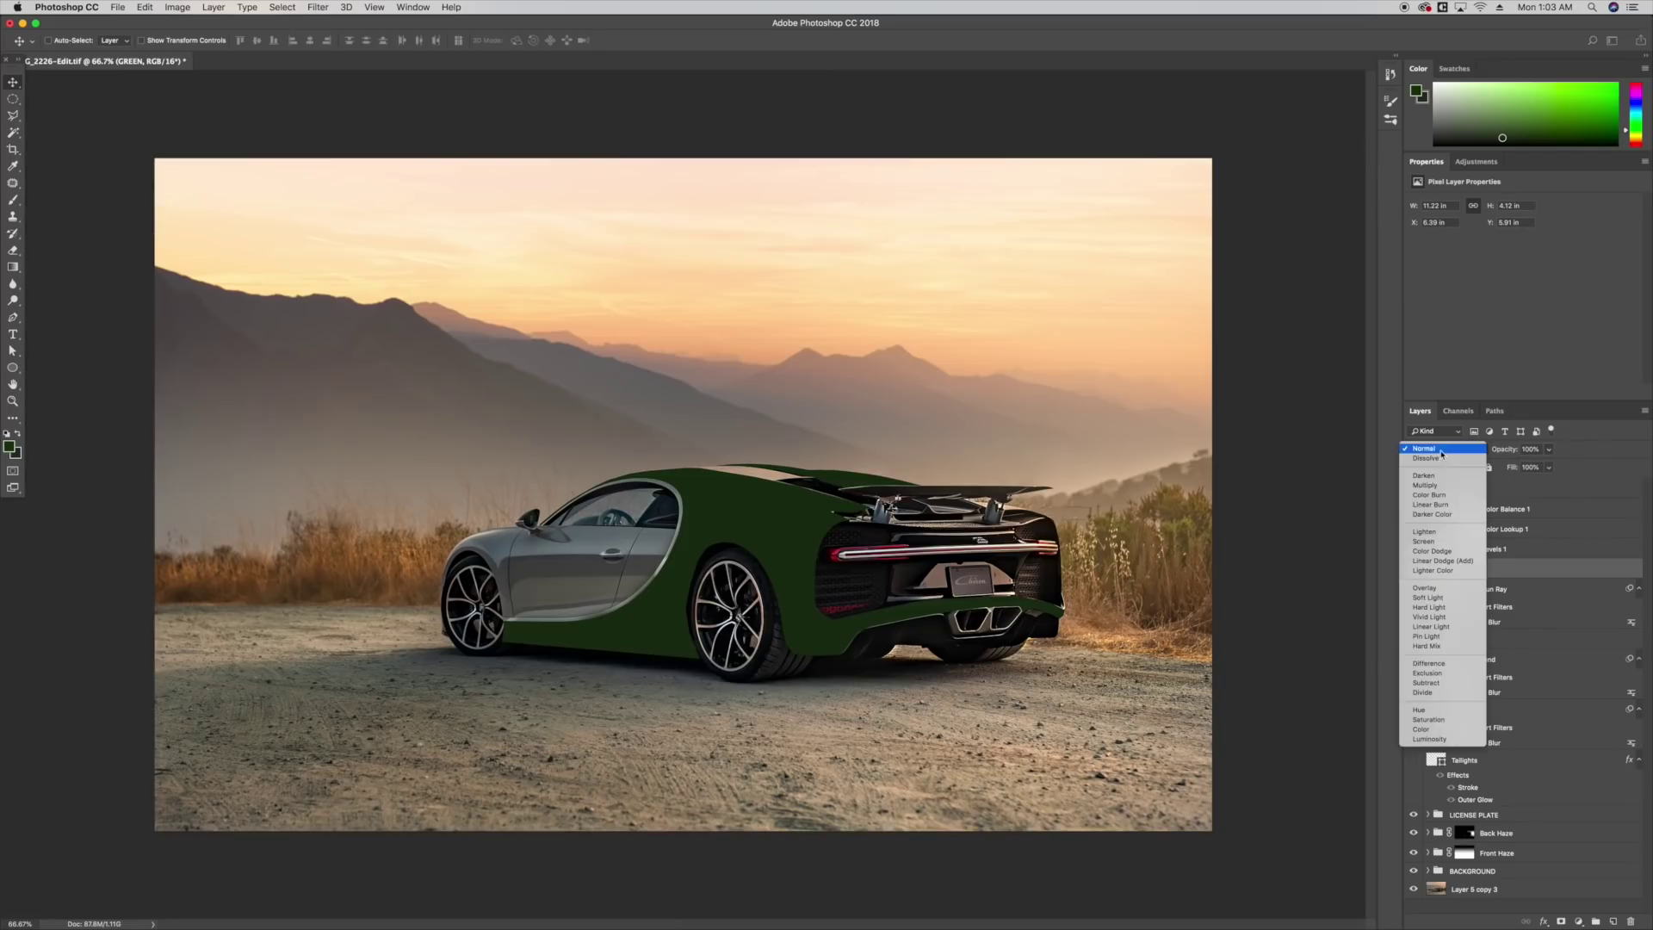
click(1442, 729)
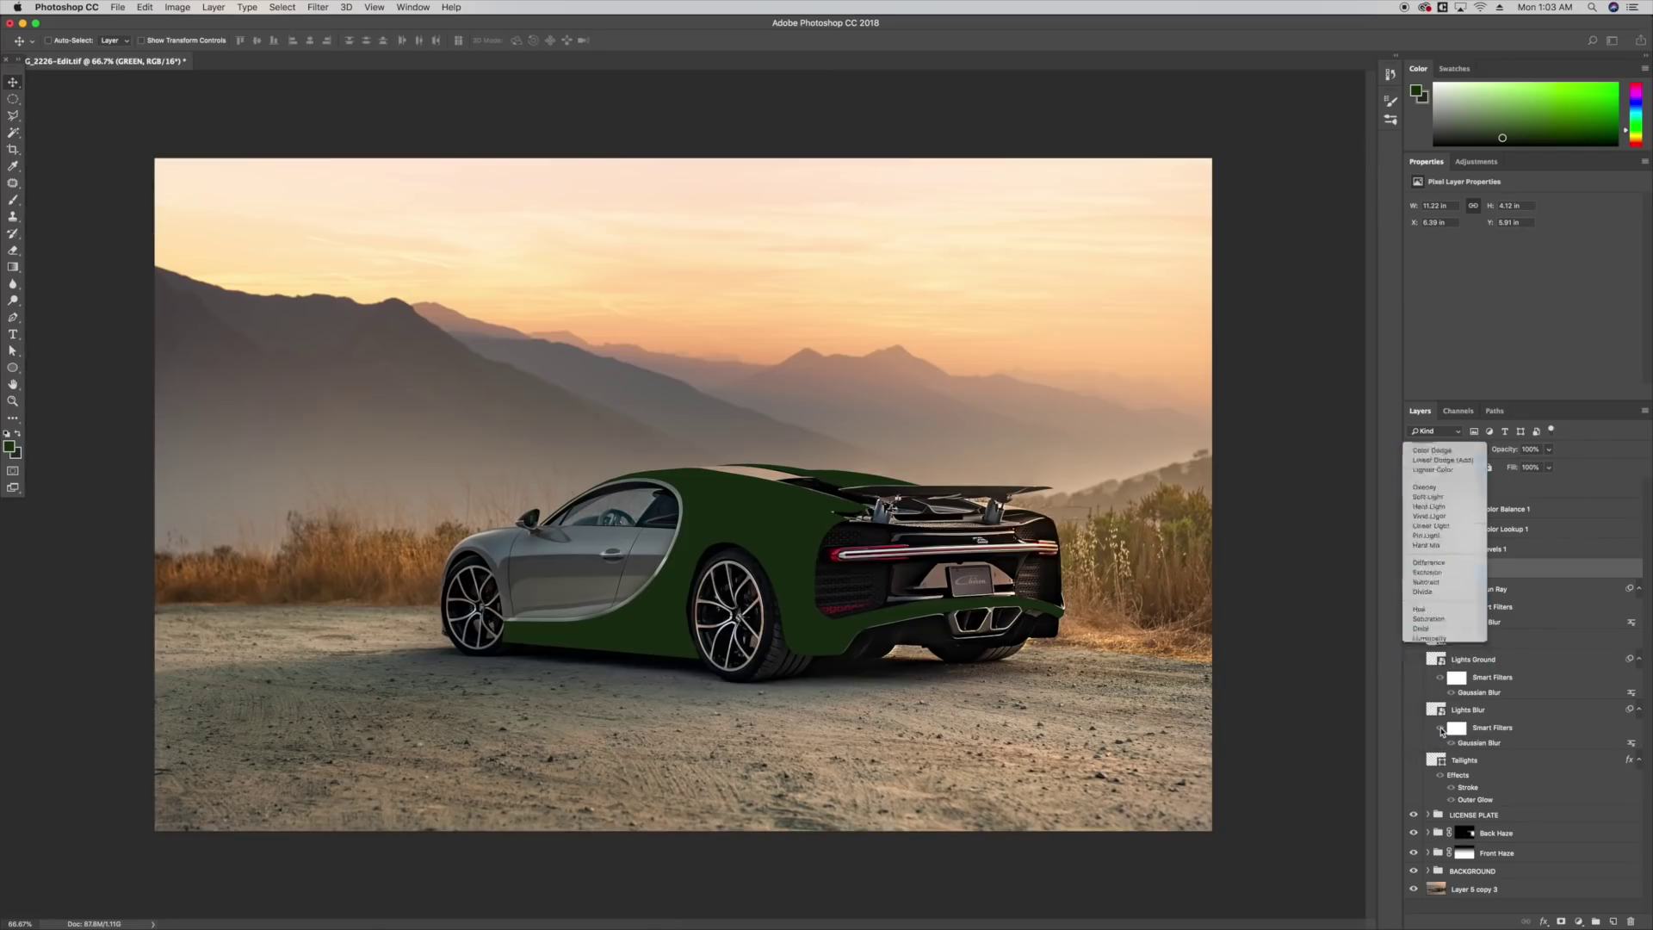
drag(1549, 450, 1500, 469)
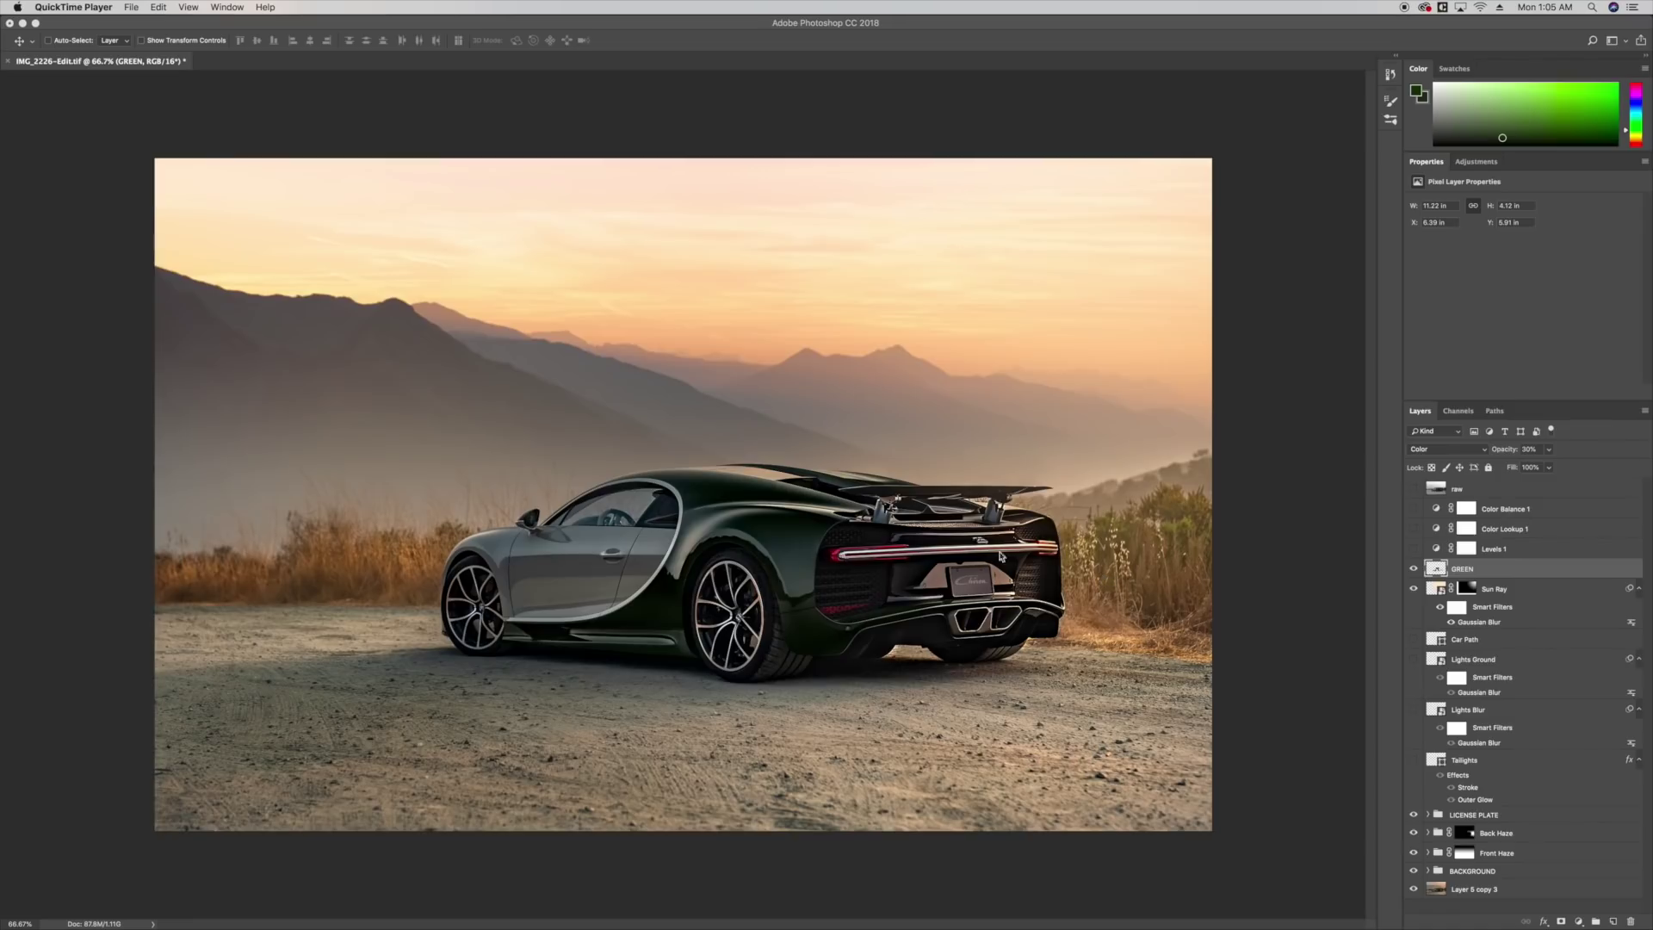
Show and select the Taillights layer, and select its shape path along the car's rear light bar.
click(1134, 582)
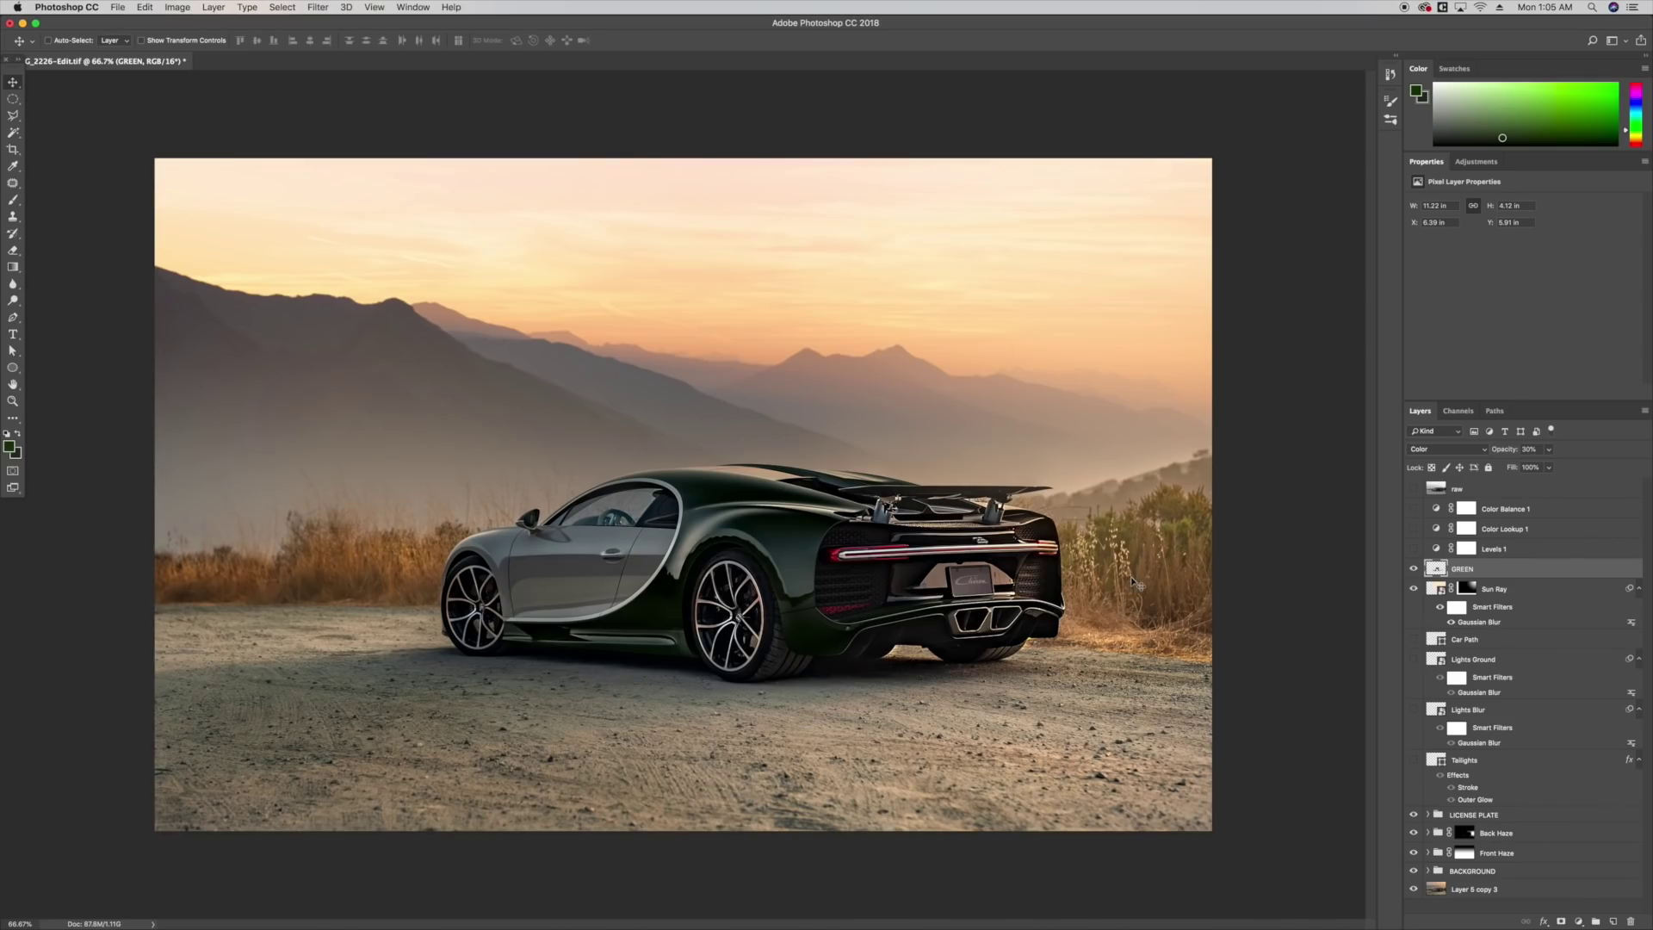
key(super+equal)
key(super+equal)
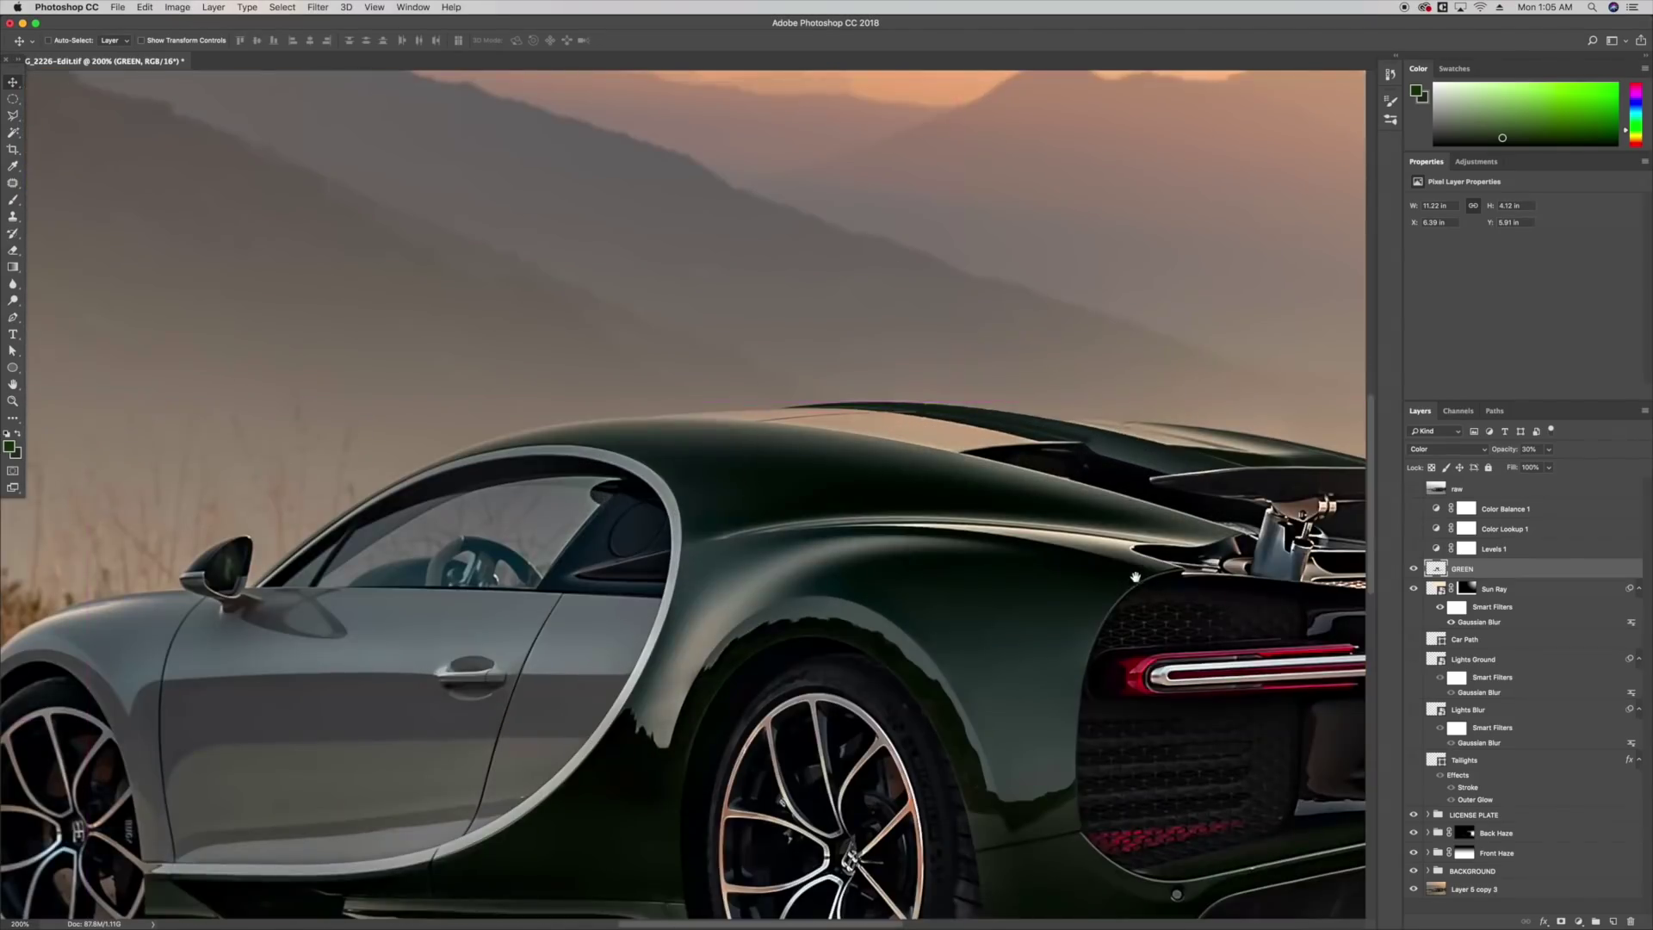
drag(1133, 582, 444, 459)
key(super+equal)
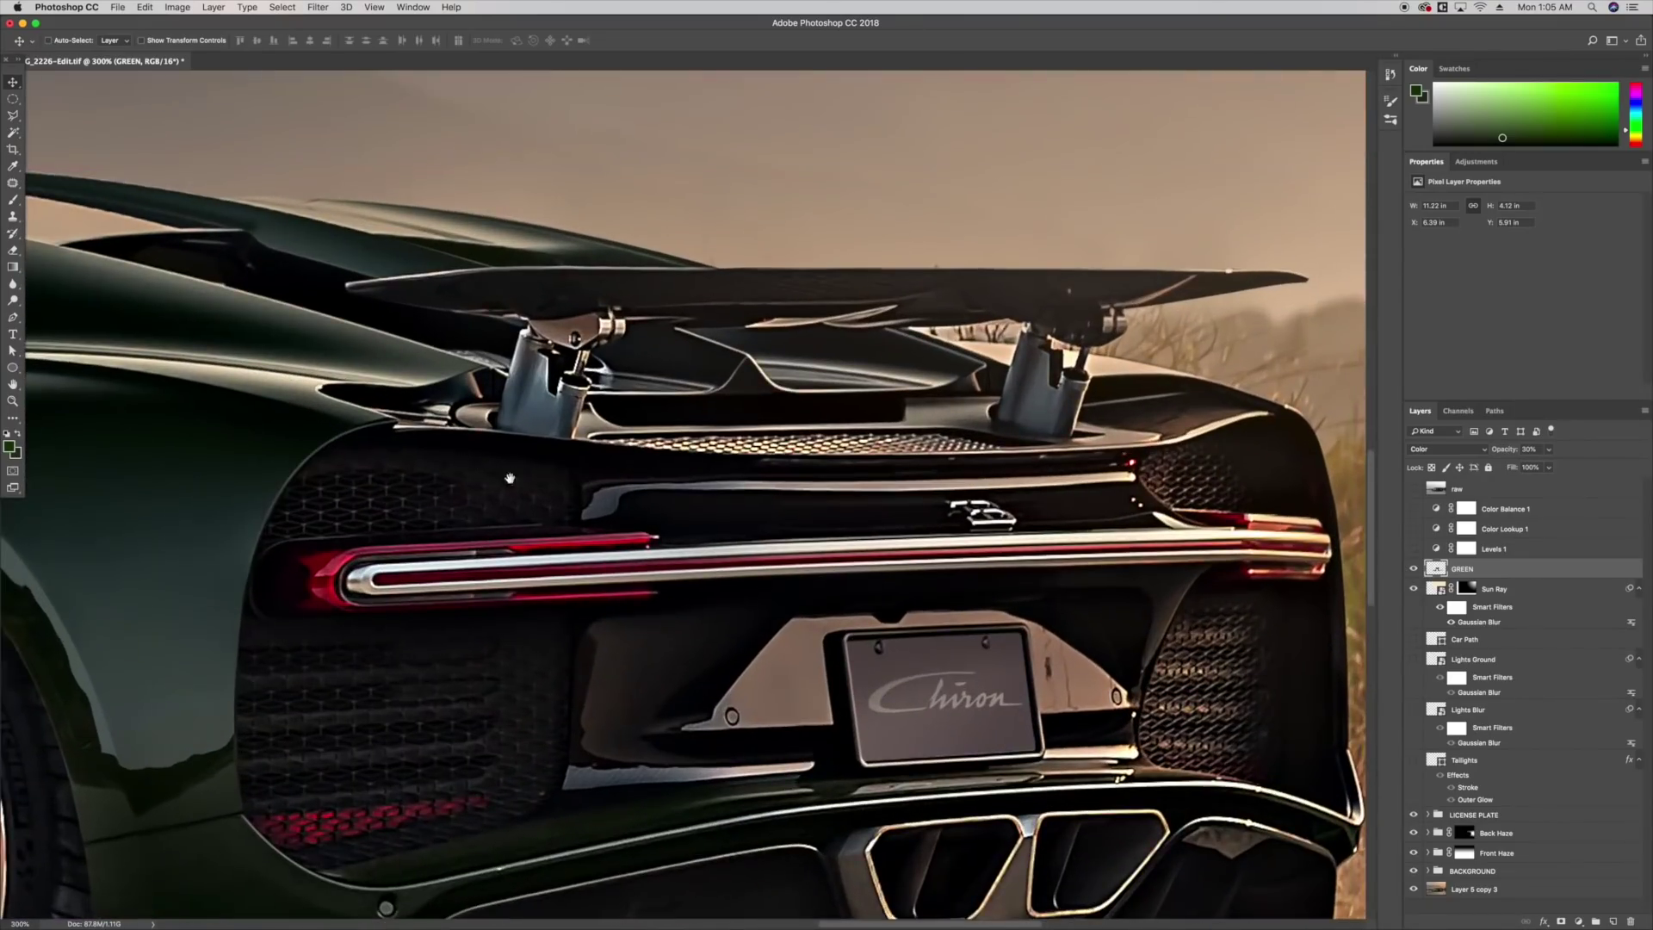
click(1464, 765)
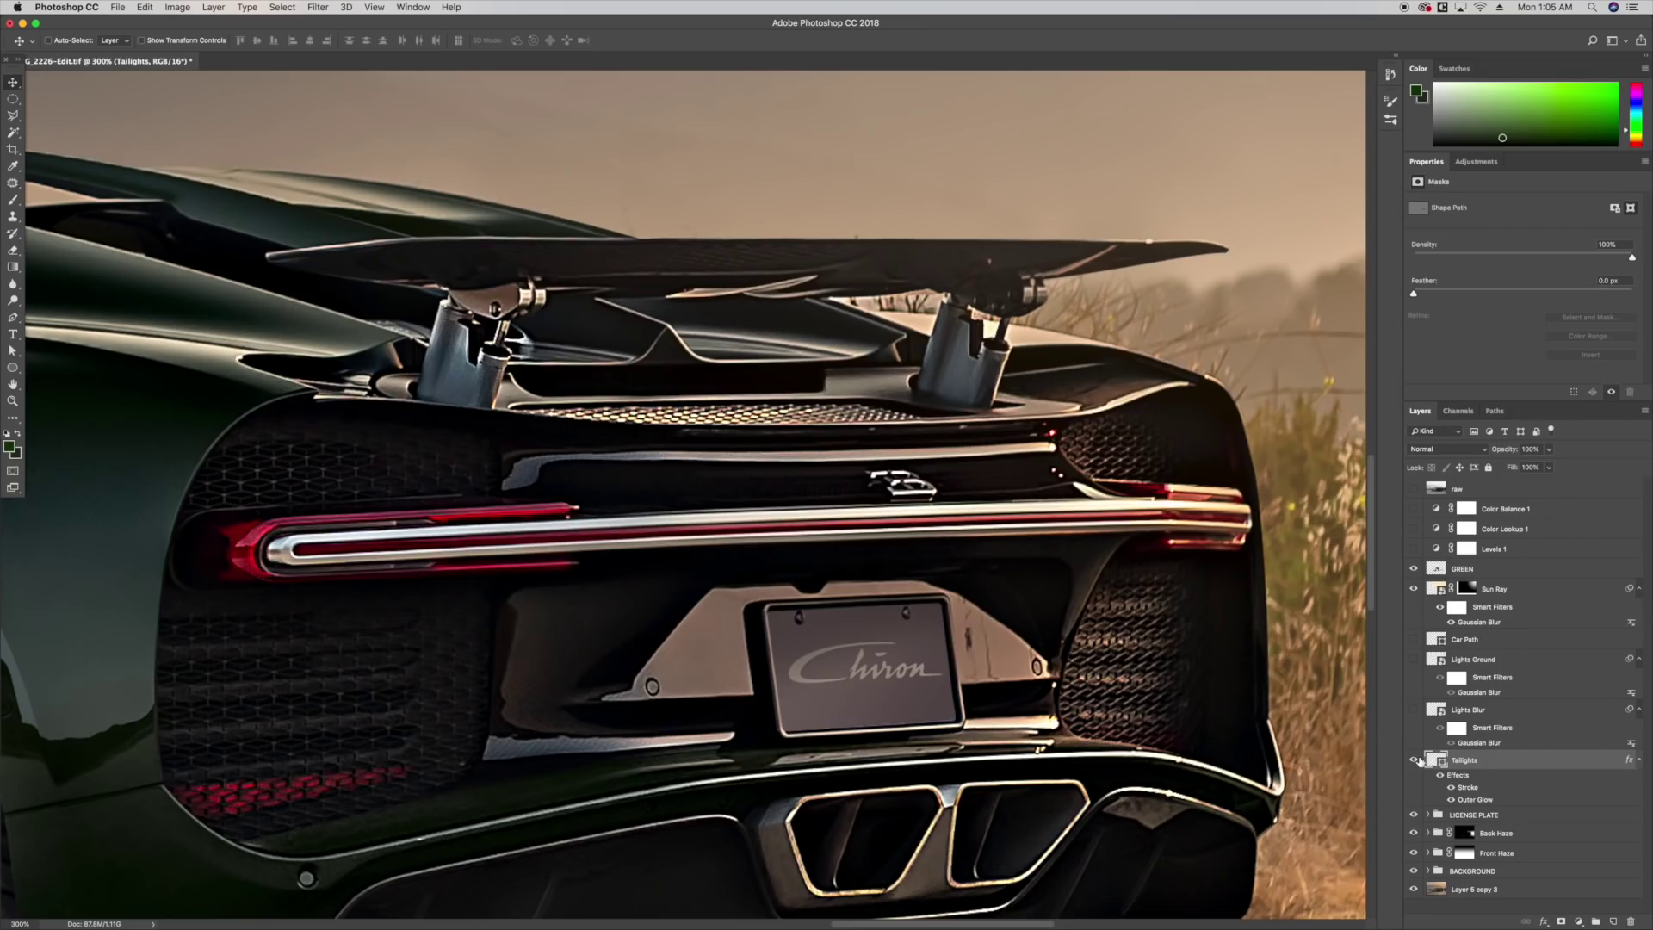
click(1414, 760)
click(13, 351)
click(297, 560)
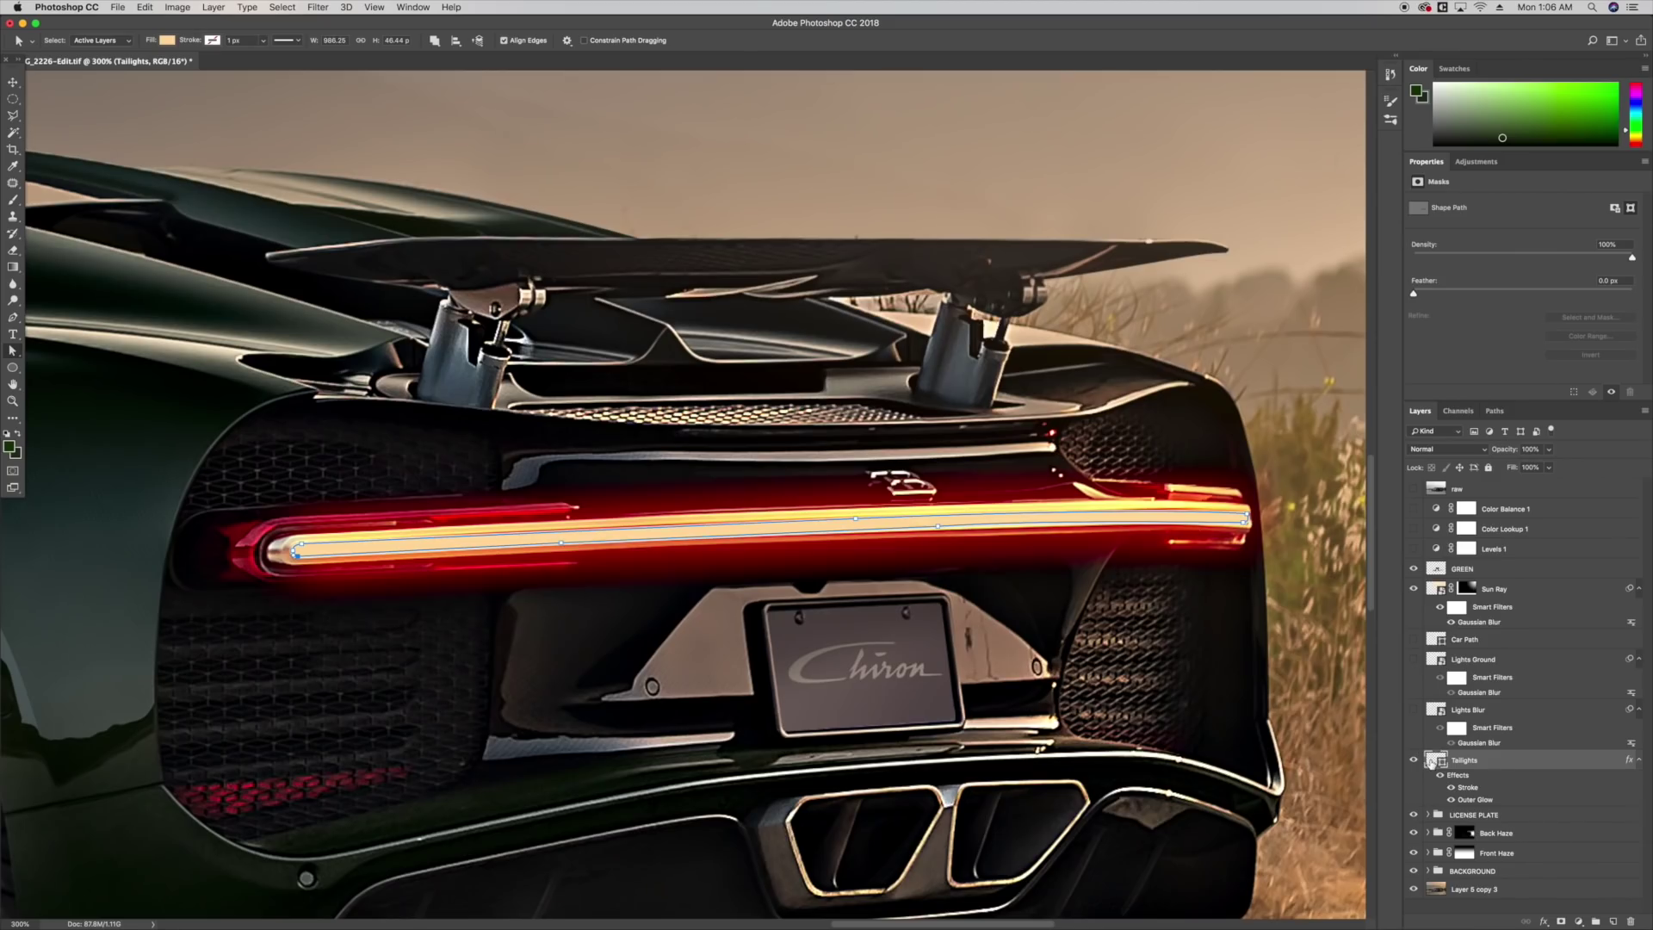
Examine the Taillights layer's fill color and its Stroke and Outer Glow style settings, including the glow's blend mode.
double_click(1431, 761)
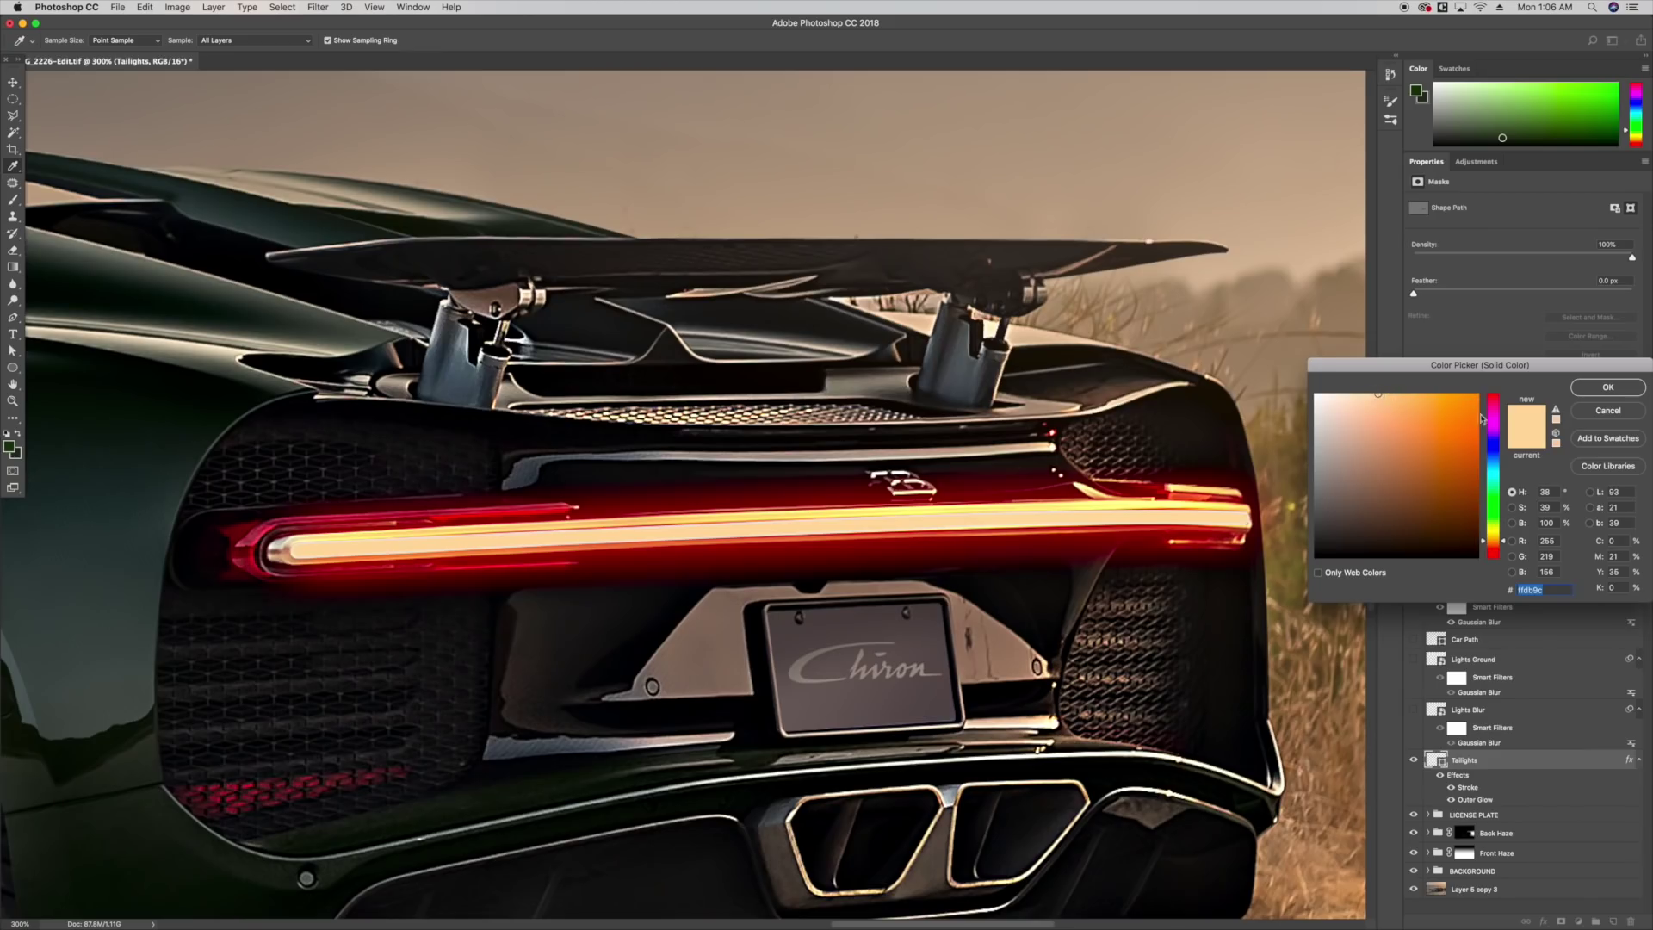
click(1622, 388)
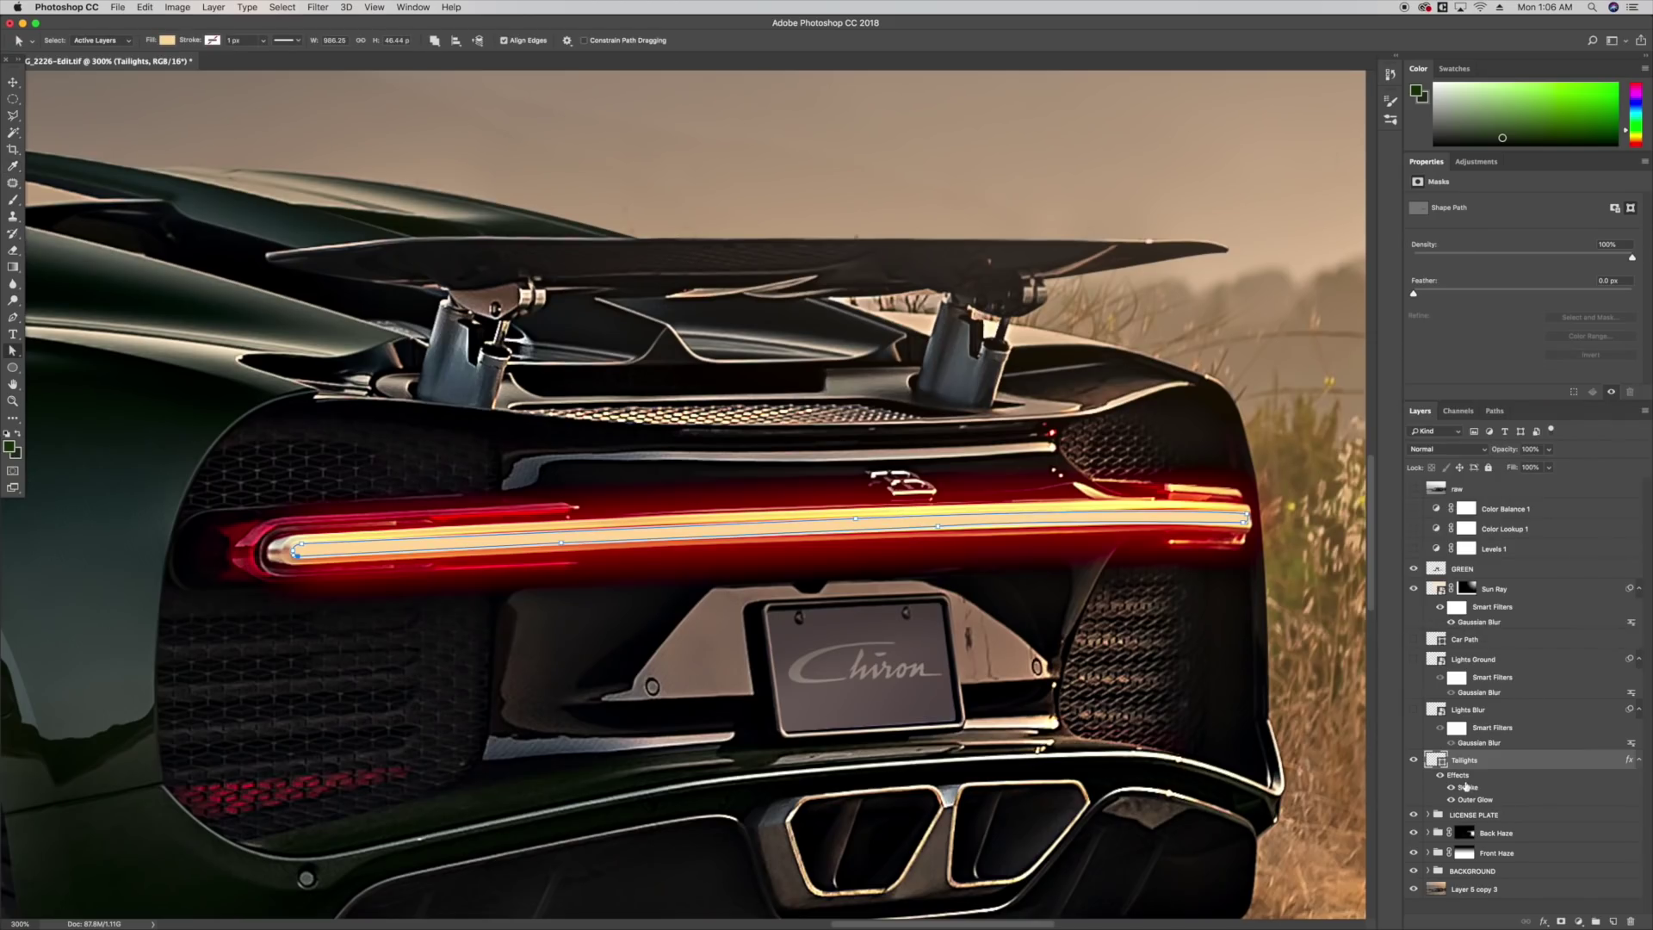
double_click(1464, 780)
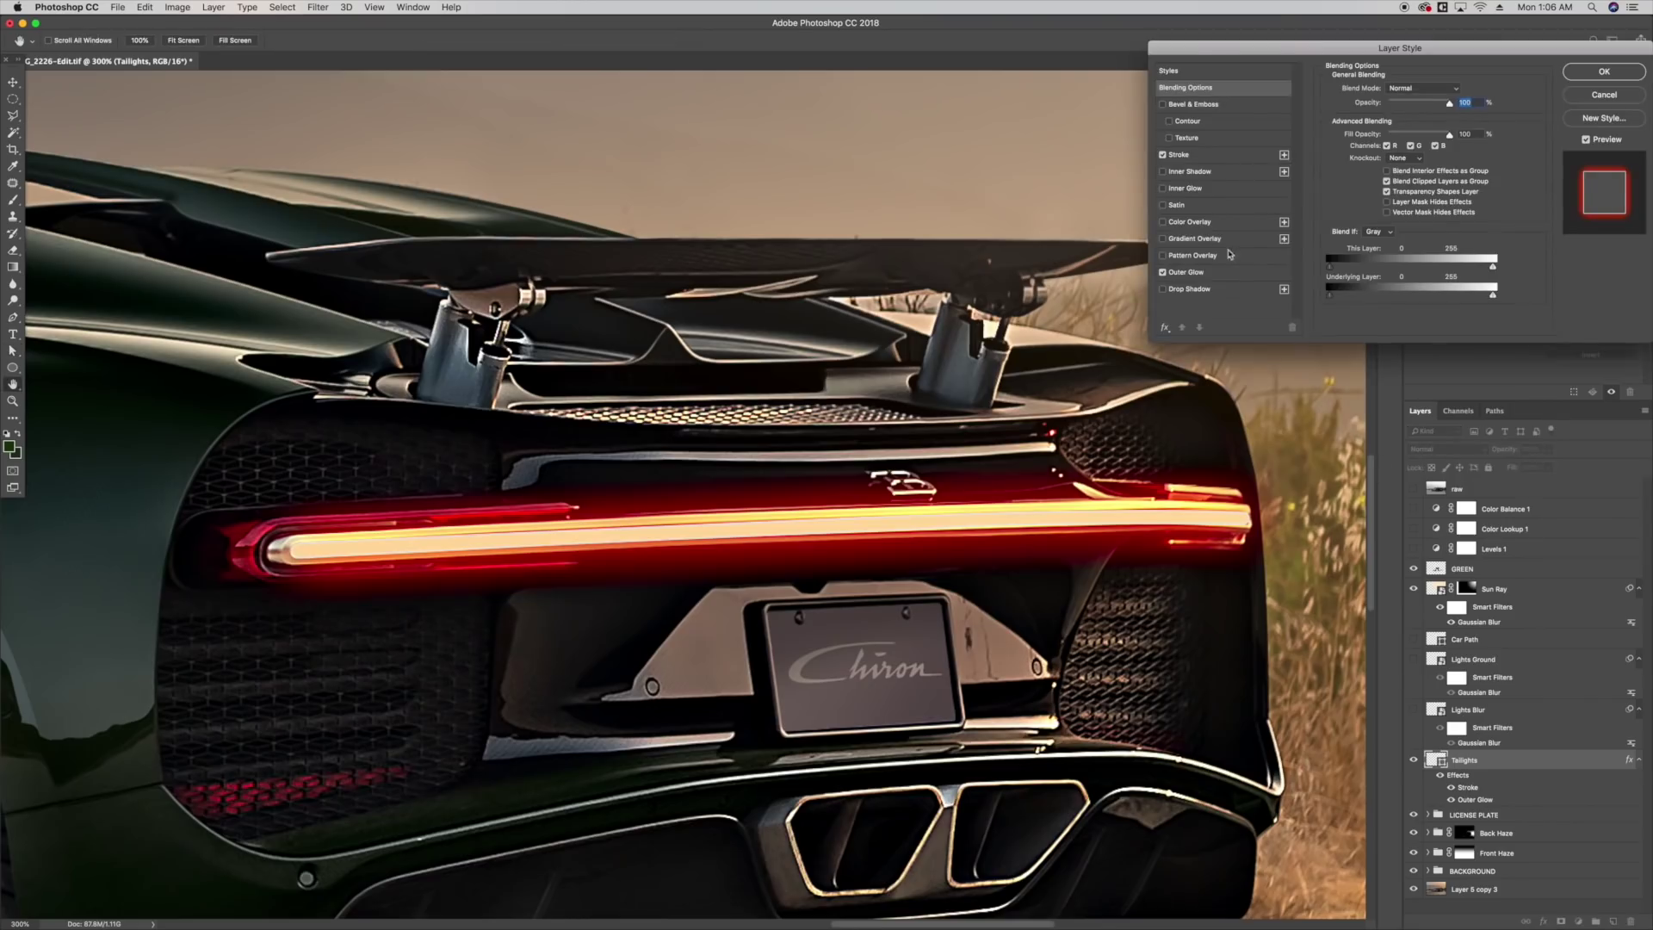
click(1181, 155)
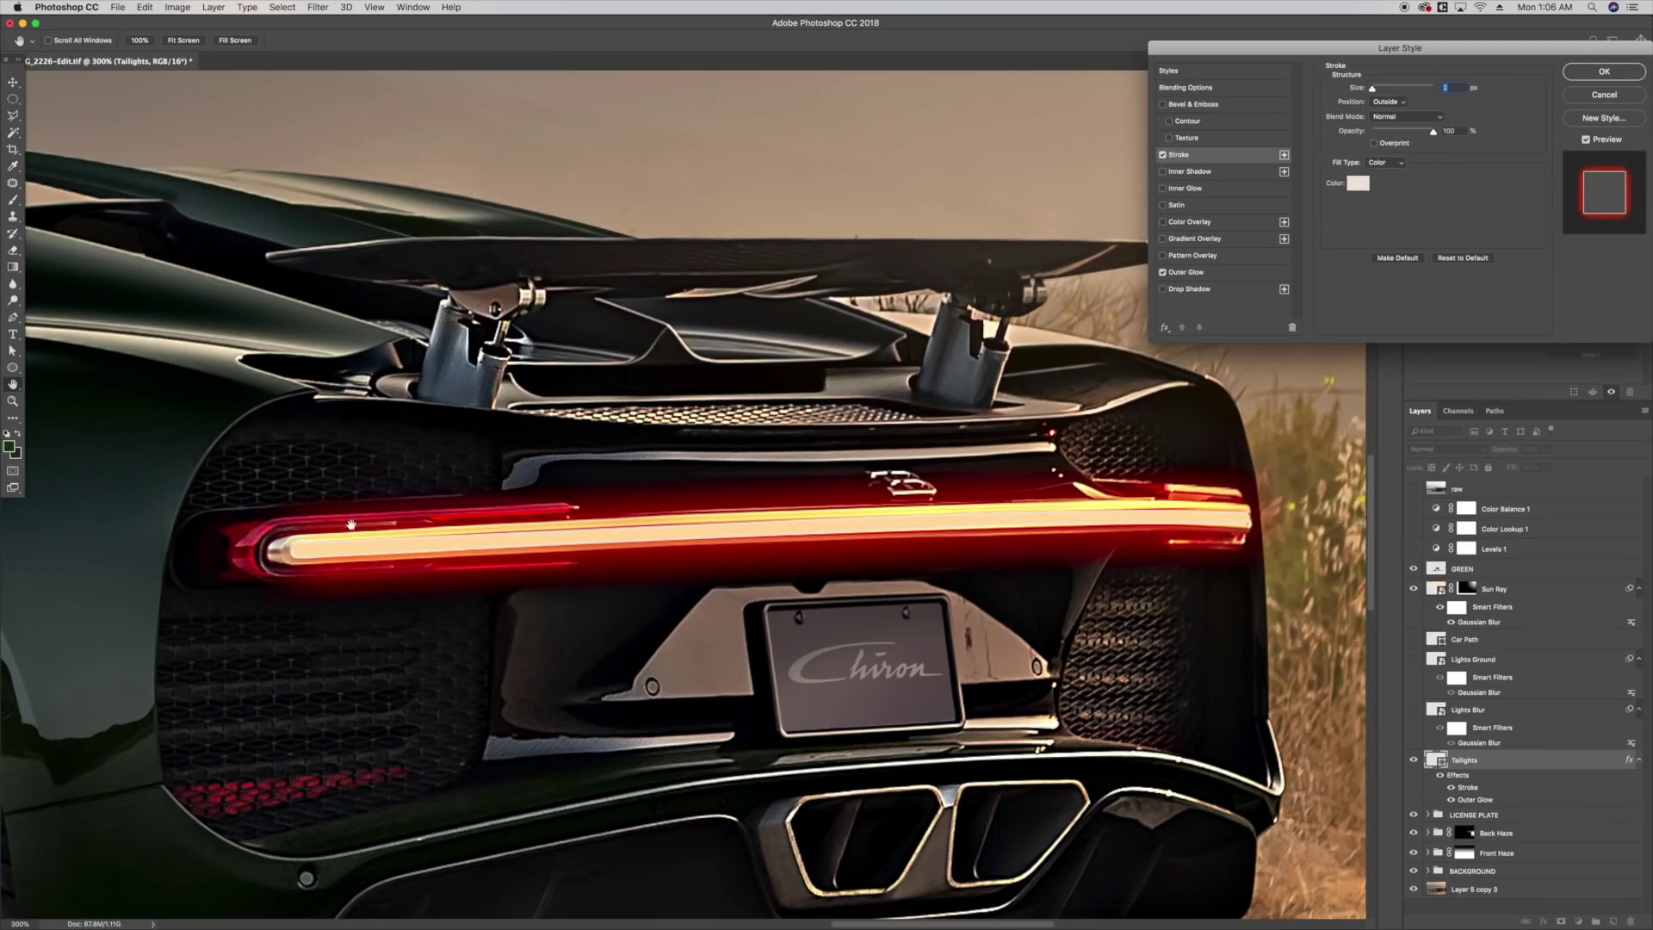
click(1187, 272)
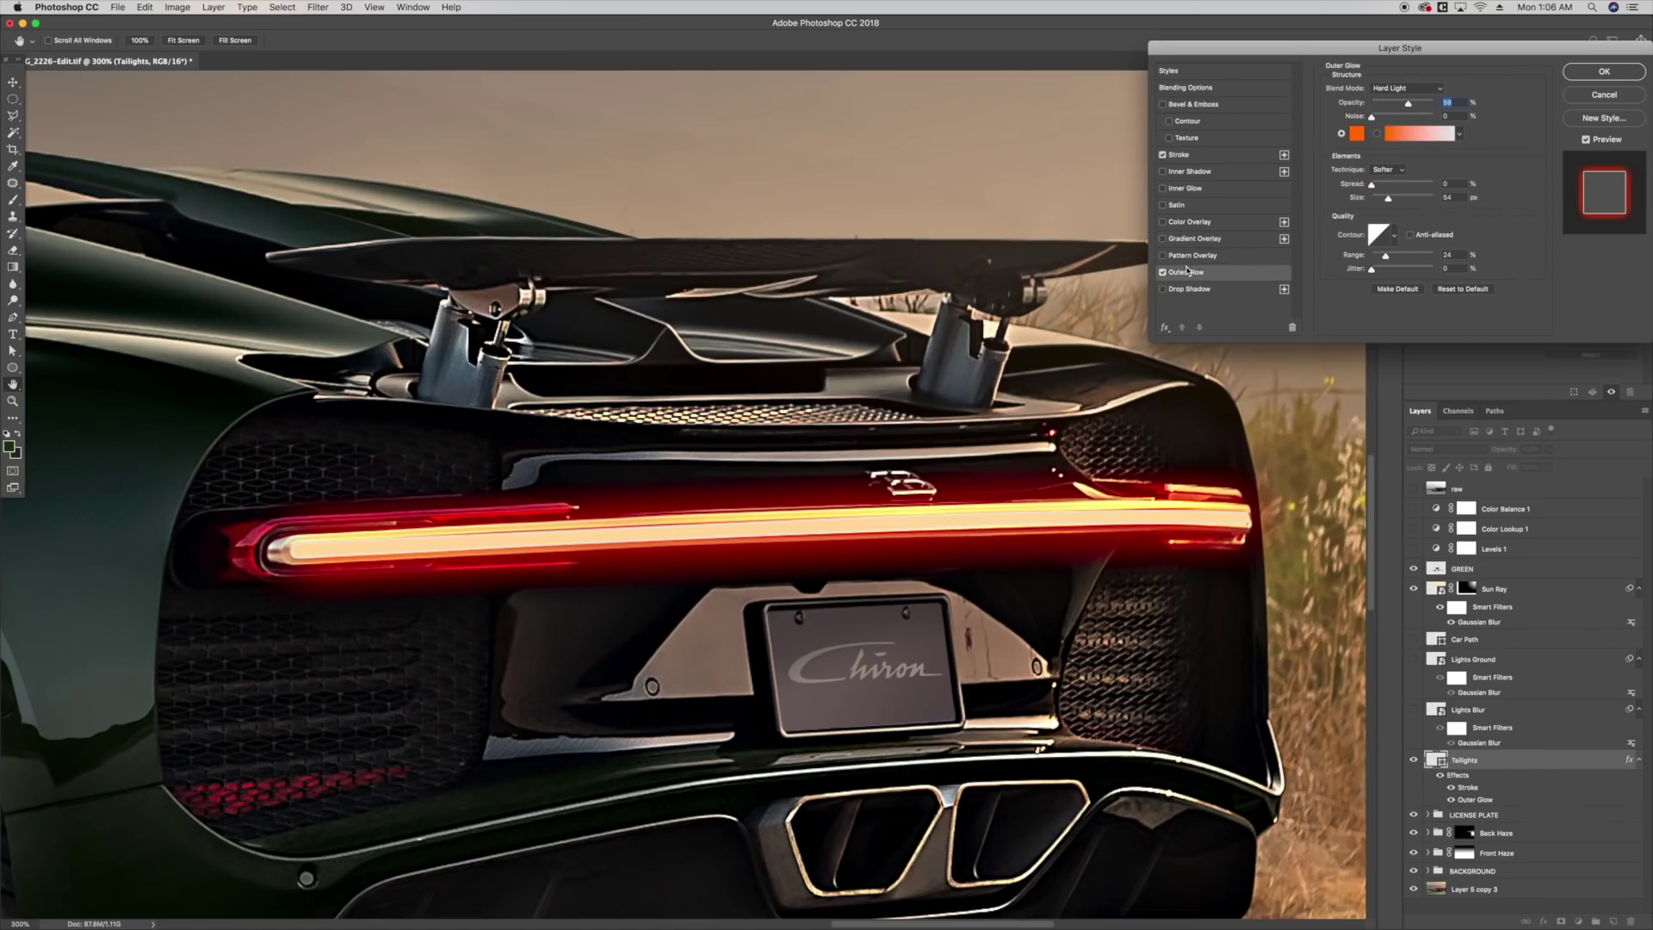
click(1402, 89)
click(1402, 89)
click(1584, 67)
Show the Lights Blur layer, toggling its visibility to compare the red glow around the taillights.
key(a)
click(13, 82)
drag(528, 428, 529, 429)
key(super+minus)
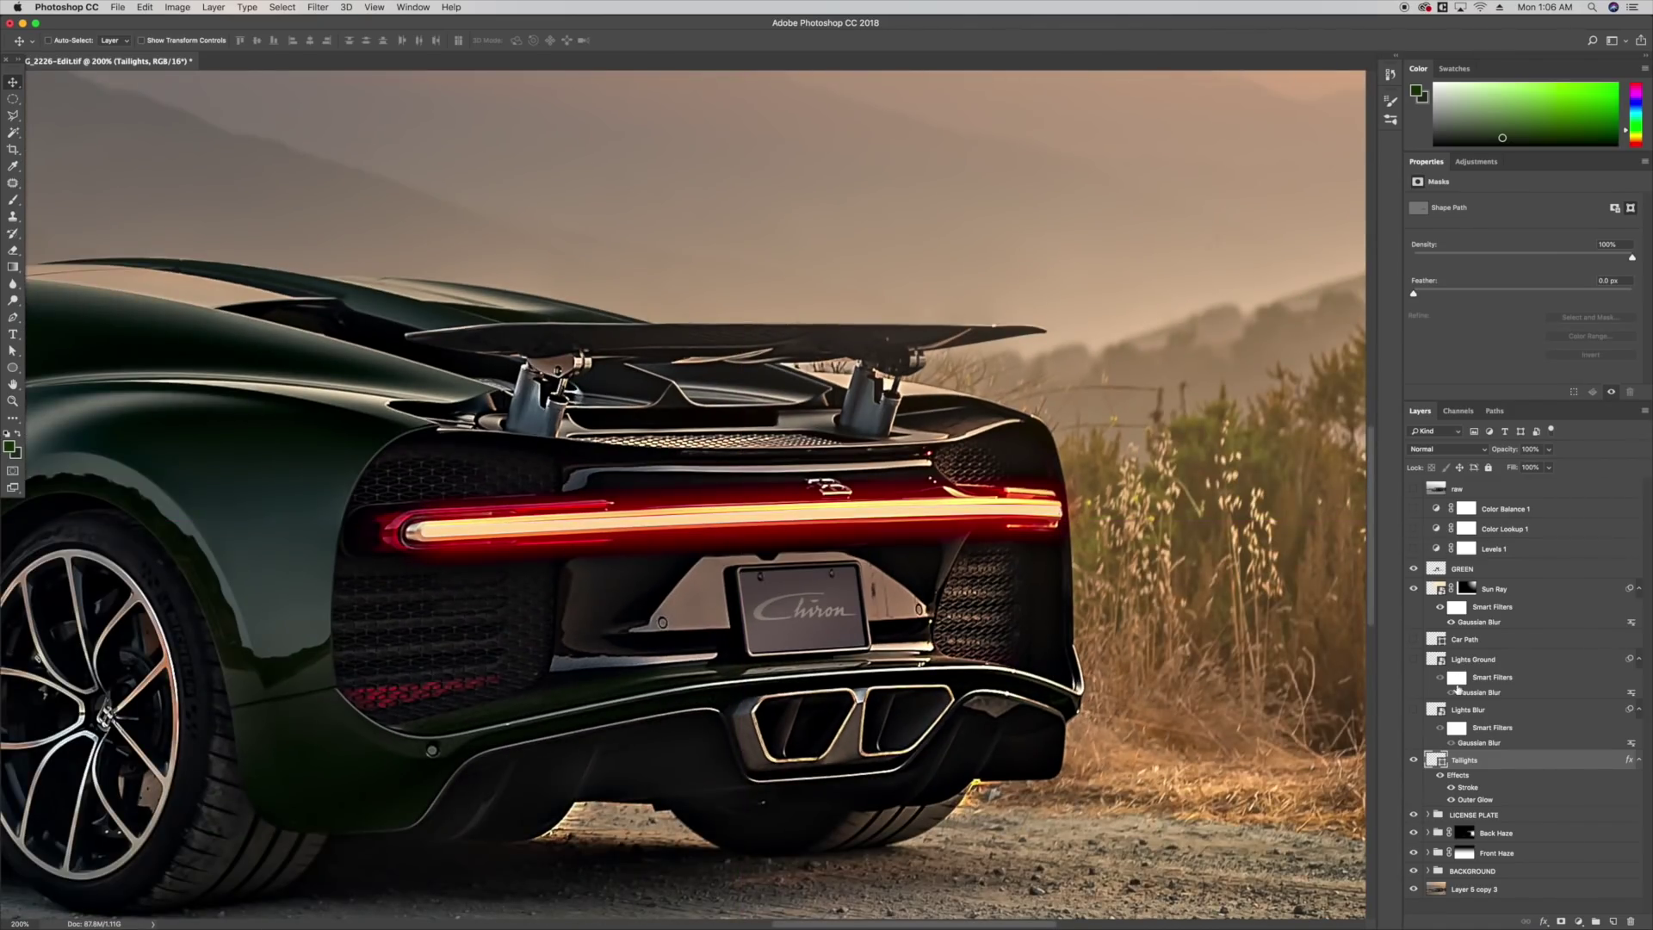
click(1413, 710)
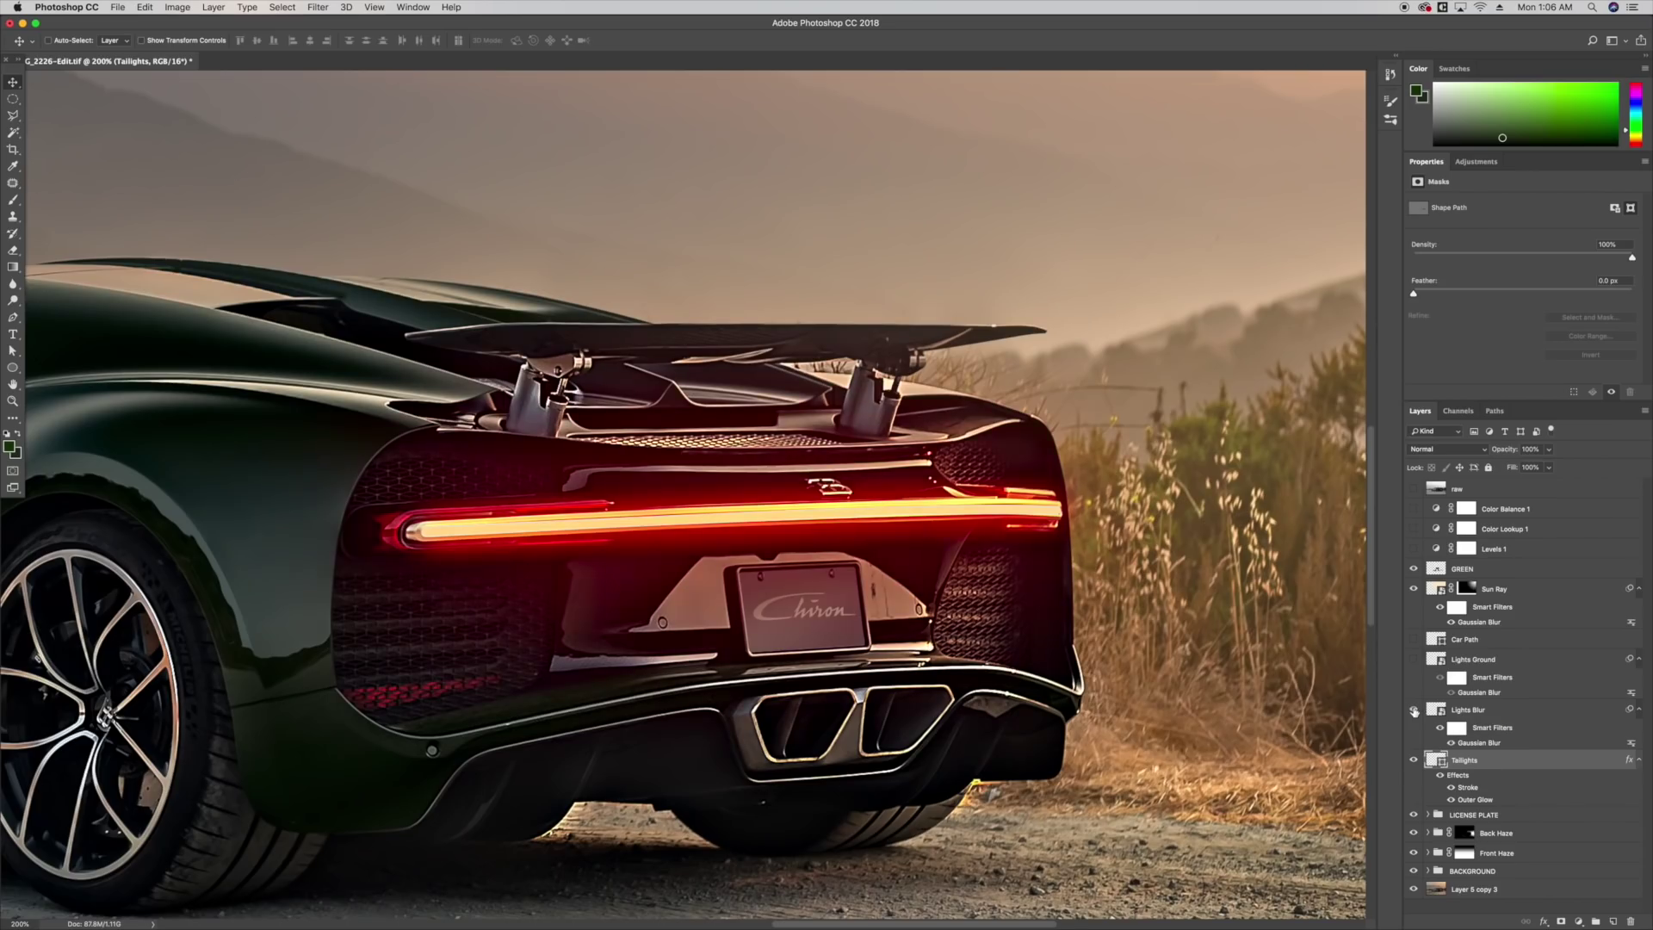
click(1414, 709)
click(1413, 709)
Select the Lights Blur layer and examine the ellipse inside its smart object, closing the contents unchanged.
click(1521, 715)
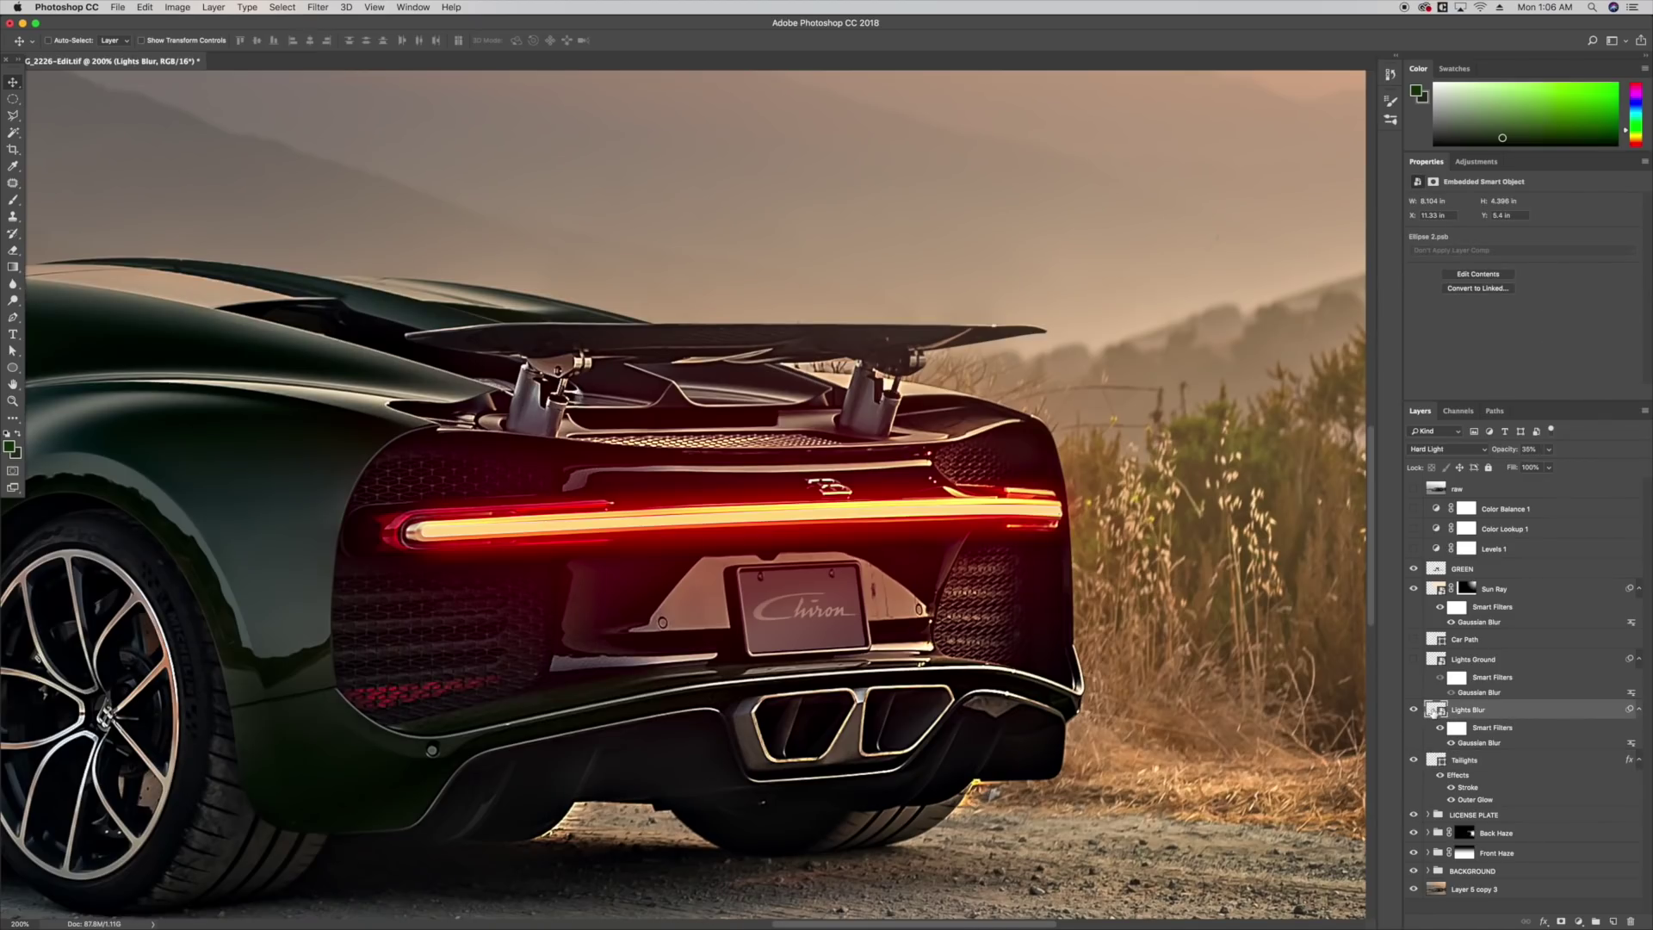
double_click(1433, 709)
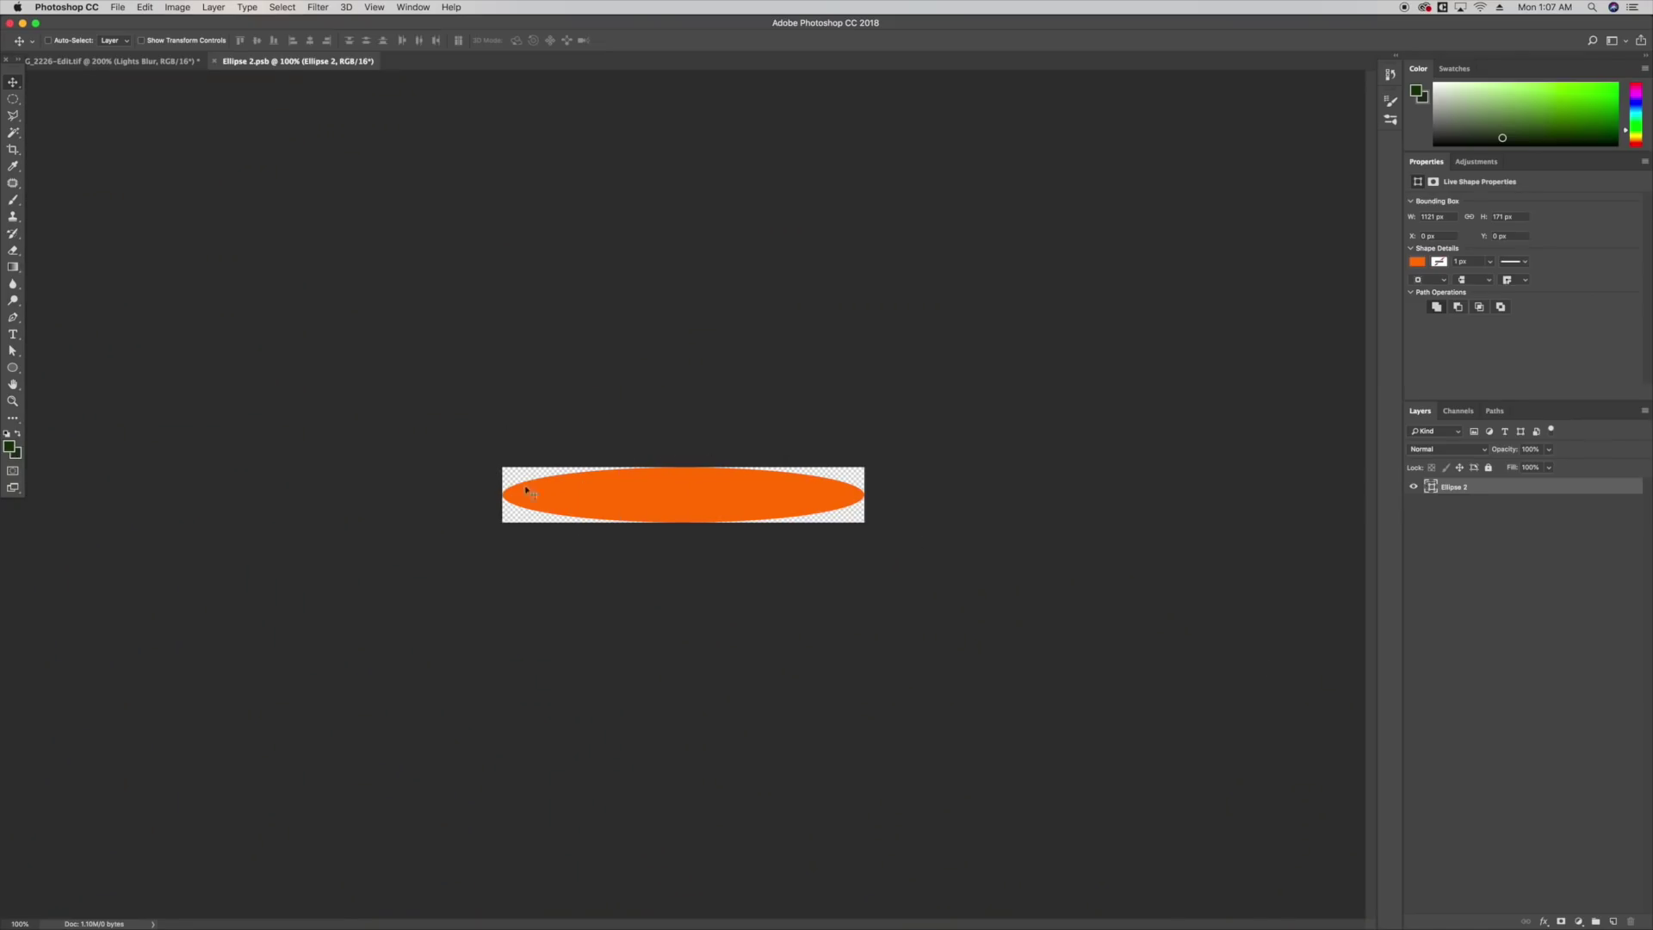
click(213, 61)
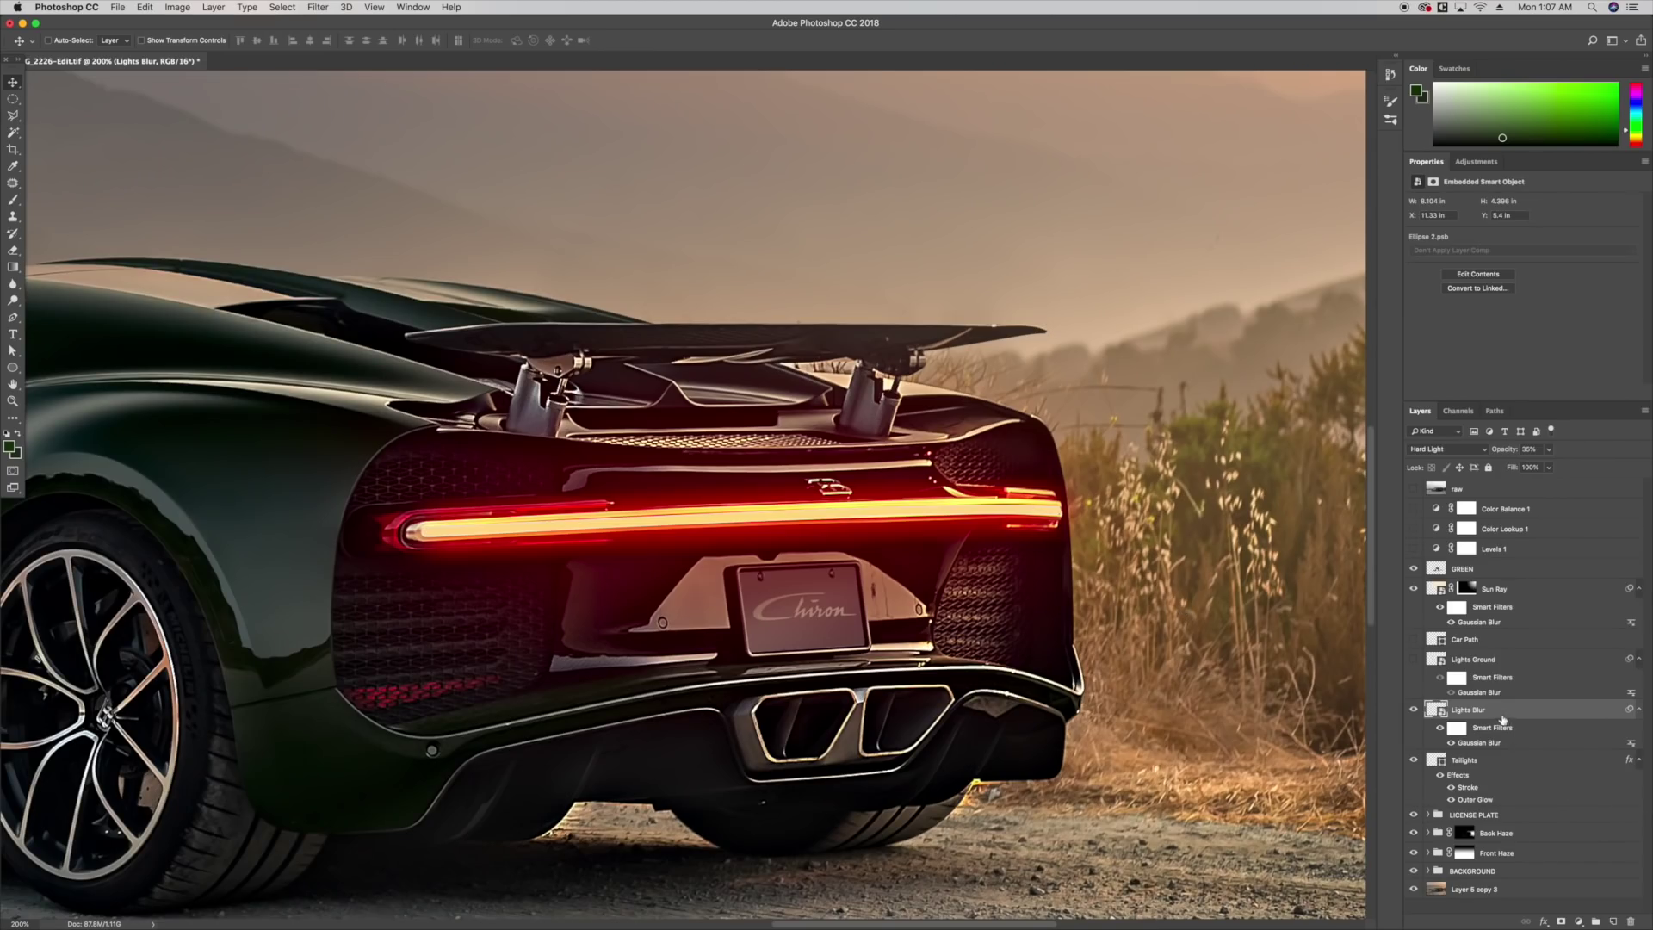
Try the Normal and Vivid Light blending modes on the Lights Blur layer, and return it to Hard Light.
click(1449, 449)
click(1428, 291)
click(1438, 450)
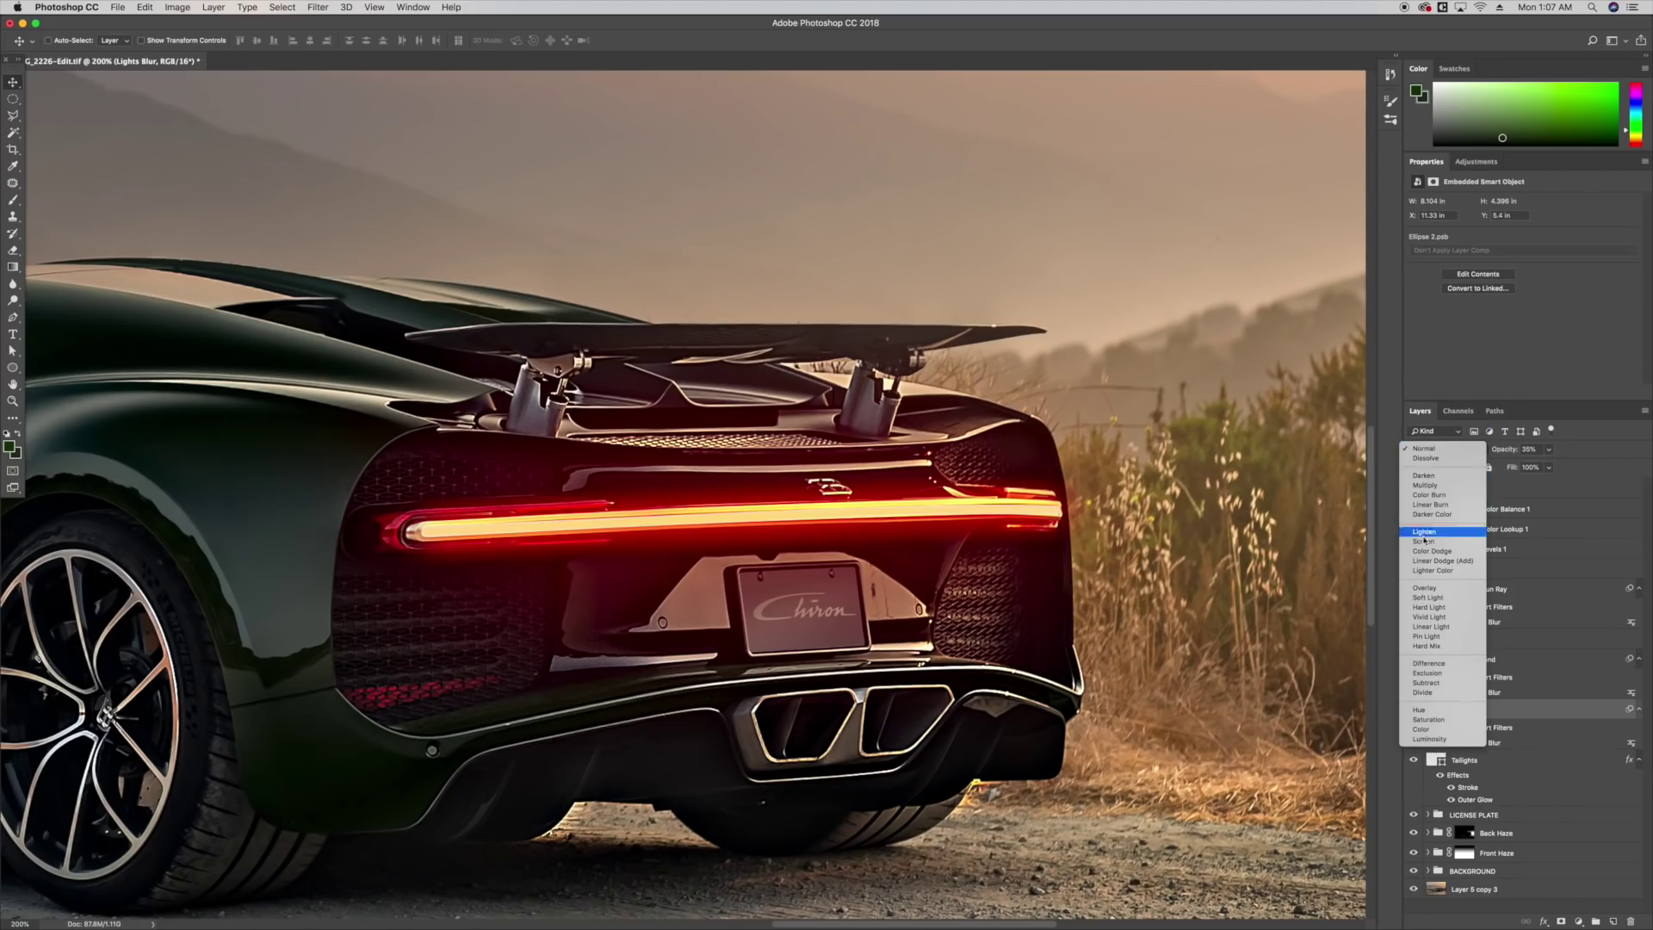
click(1429, 616)
click(1442, 447)
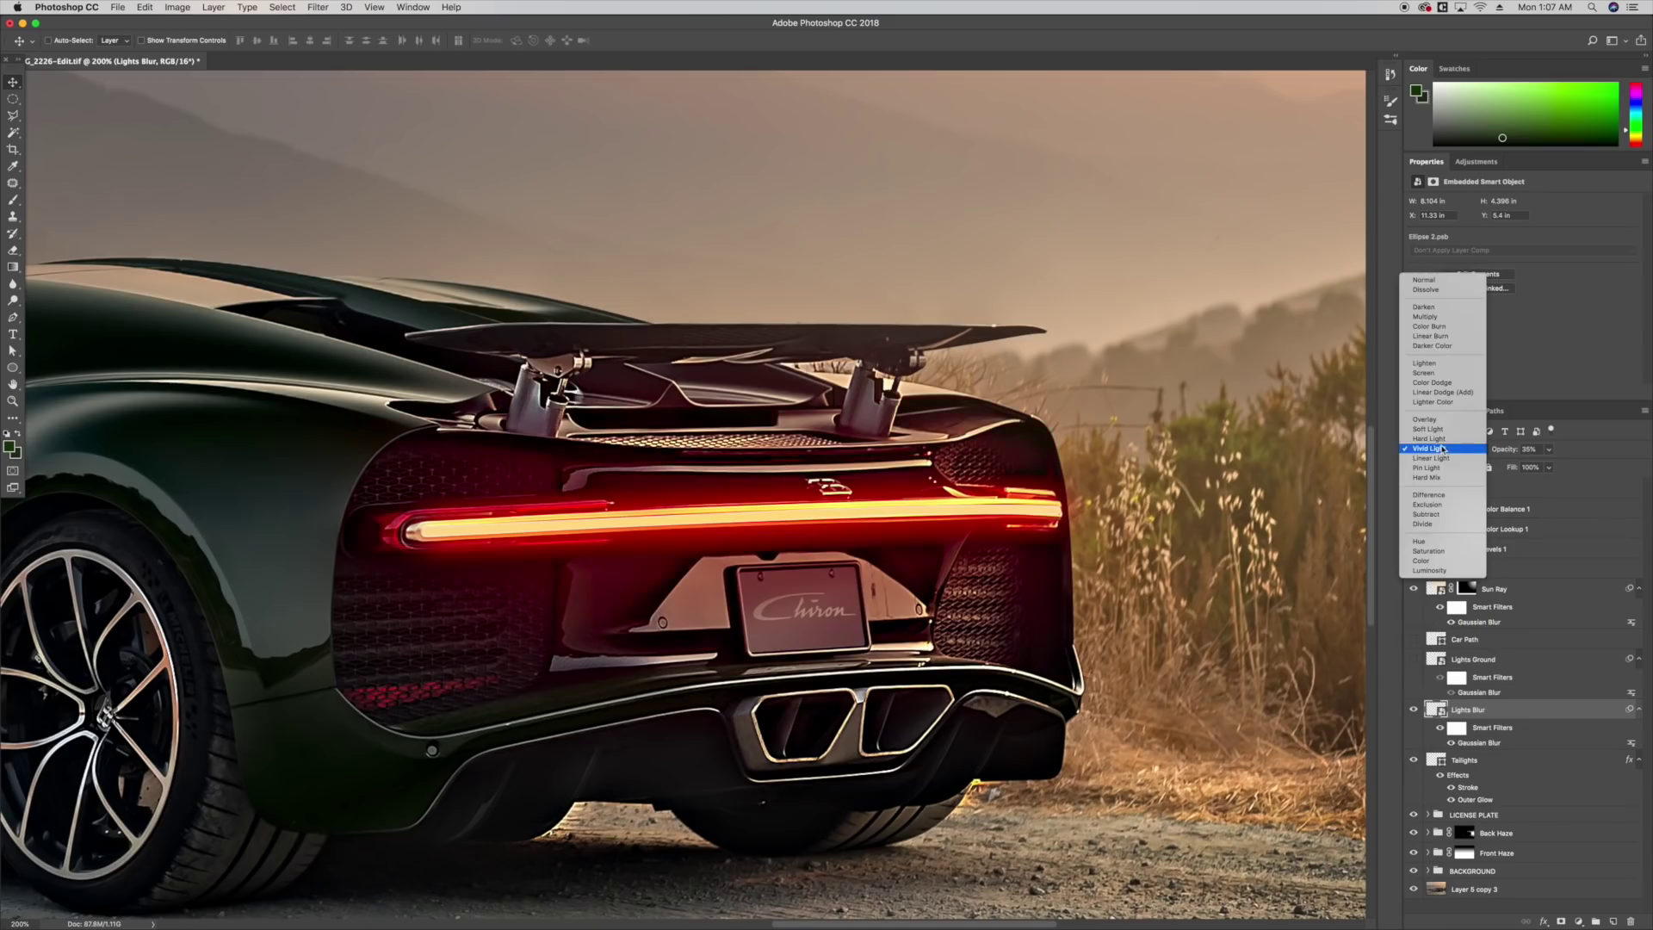
click(1436, 438)
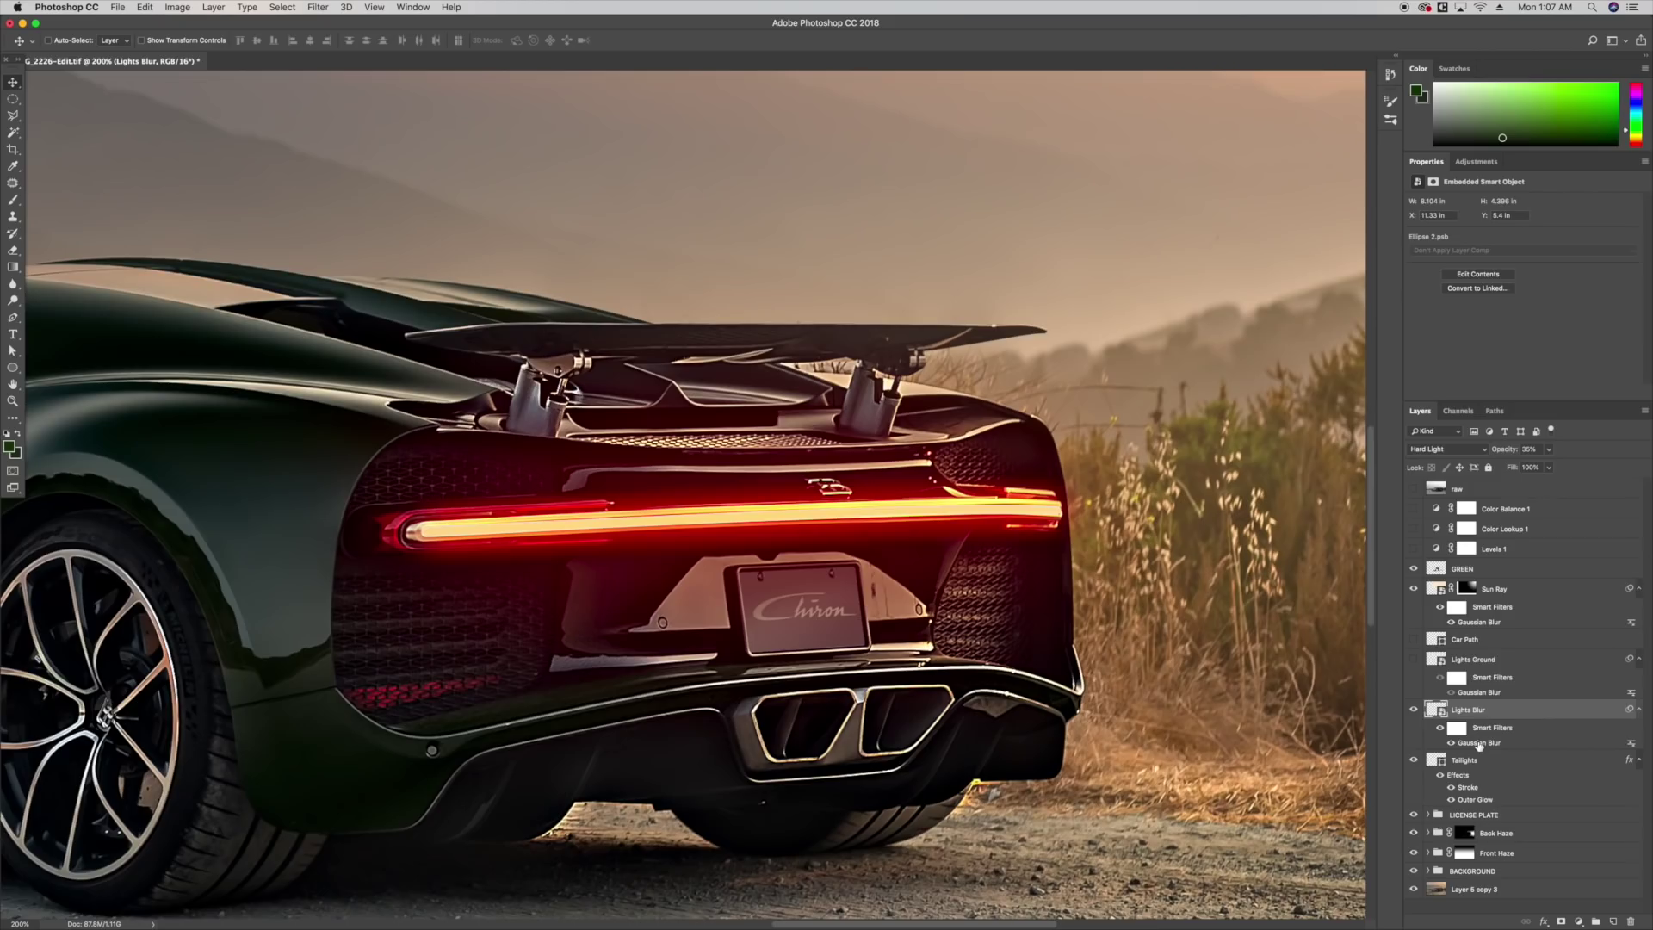
Examine the Lights Blur layer's Gaussian Blur radius and the layer's extent around the rear of the car.
double_click(1479, 746)
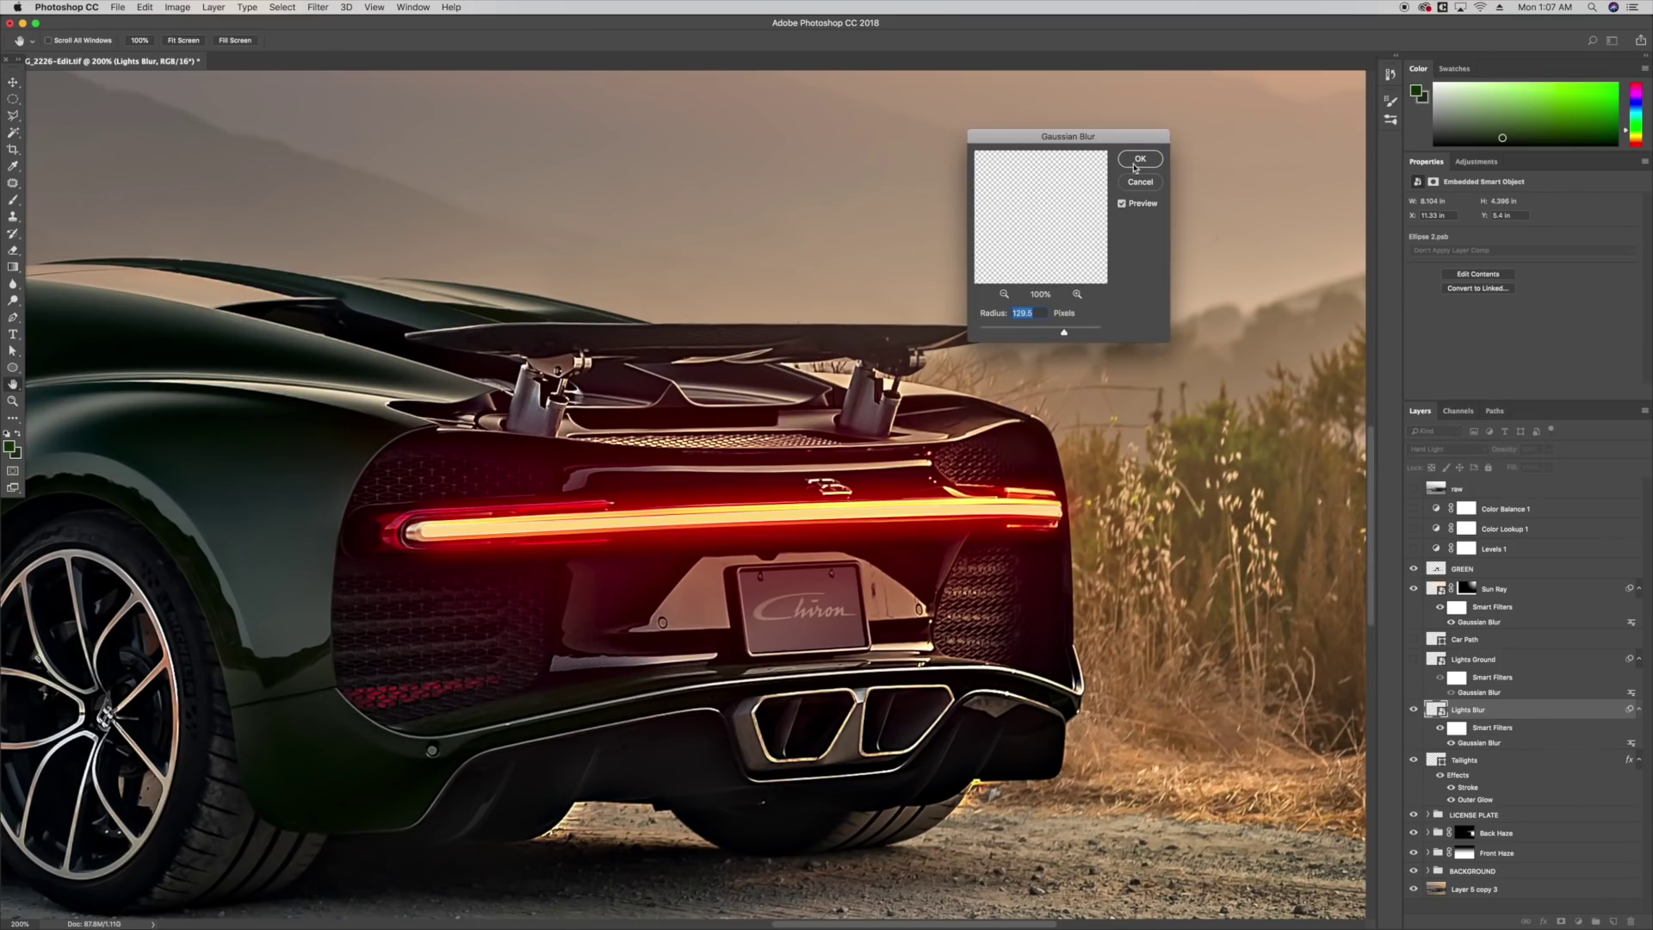
key(Return)
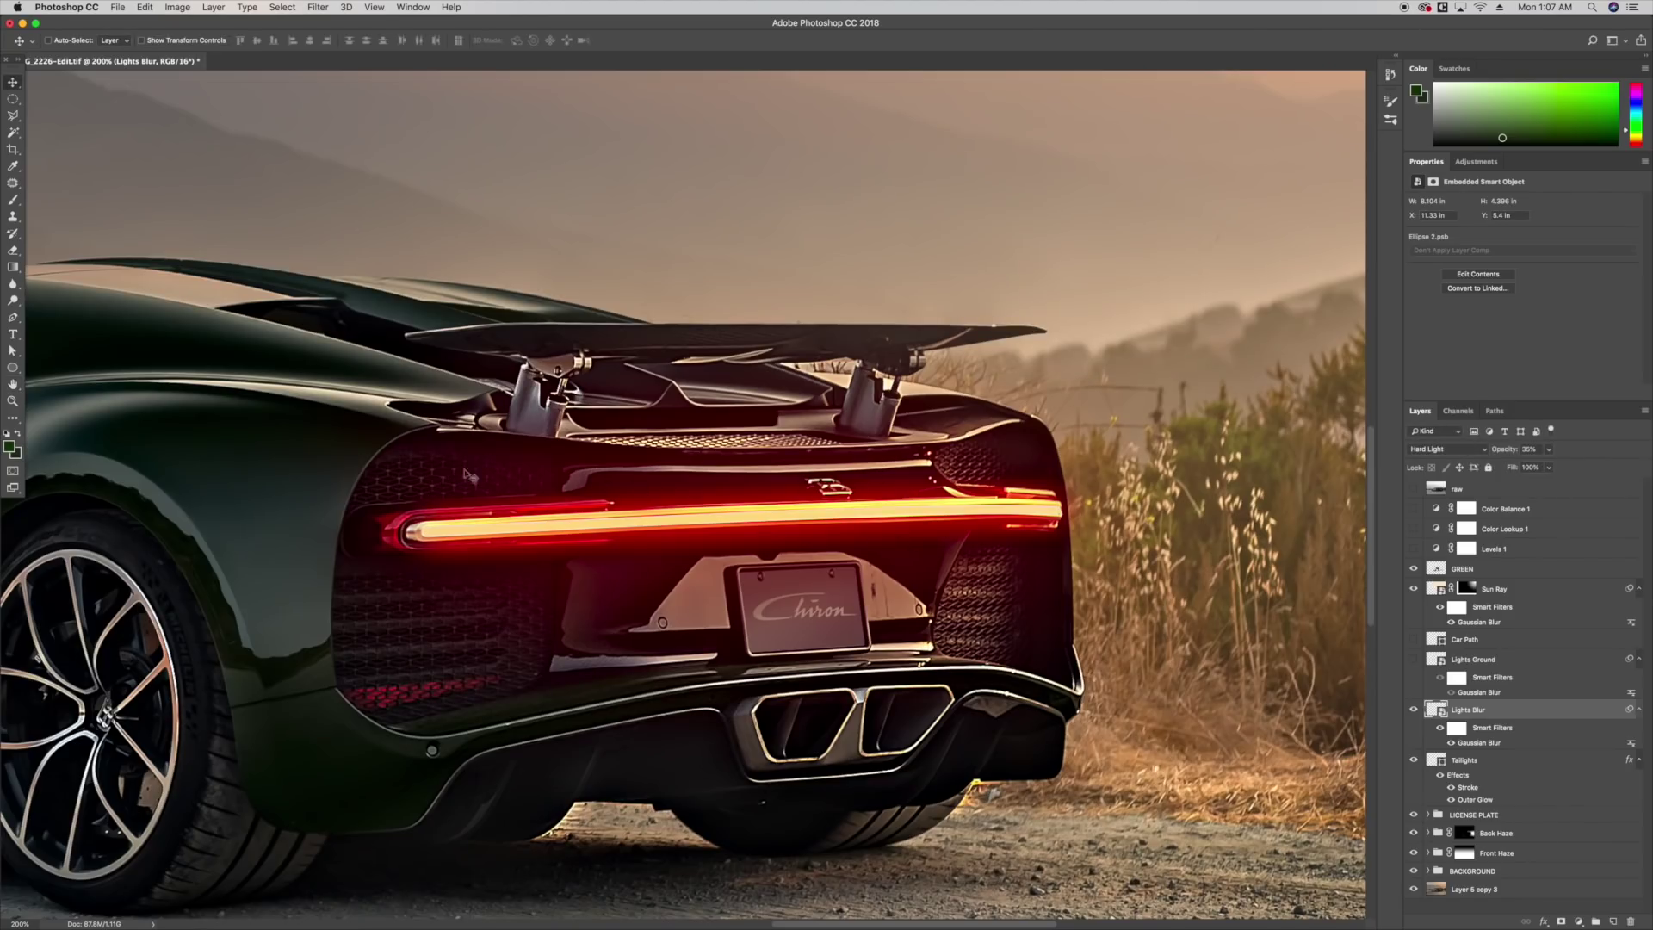
key(super)
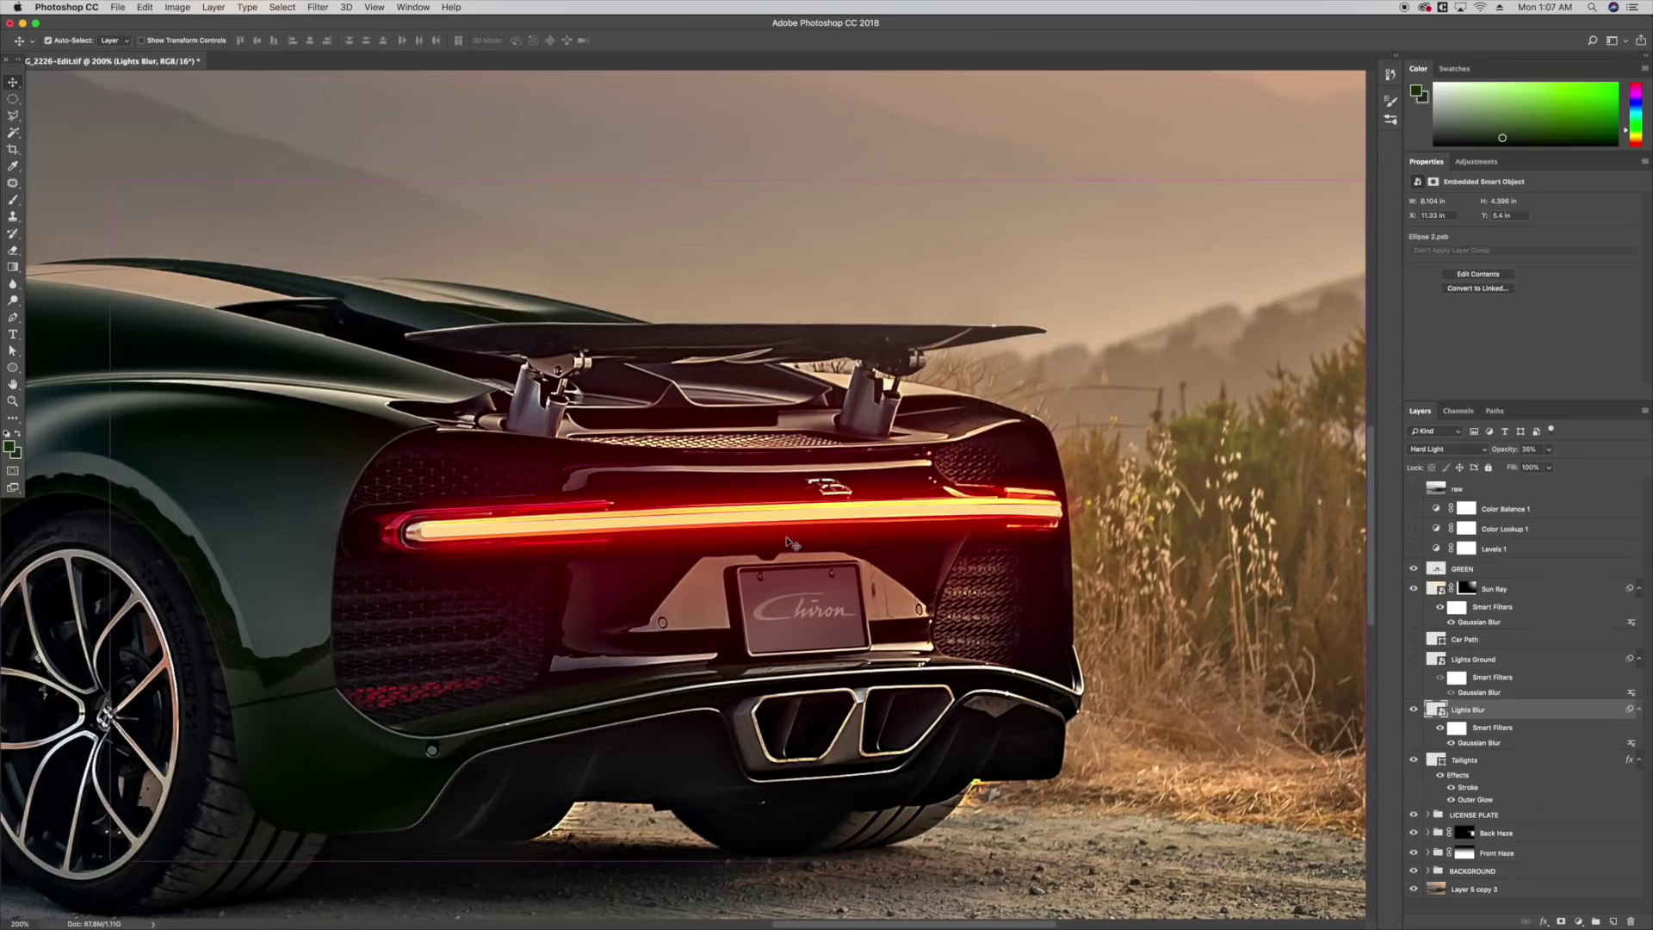
Show and select the Lights Ground layer to add the taillight glow on the road behind the car.
key(super+1)
scroll(1042, 715, left, 2)
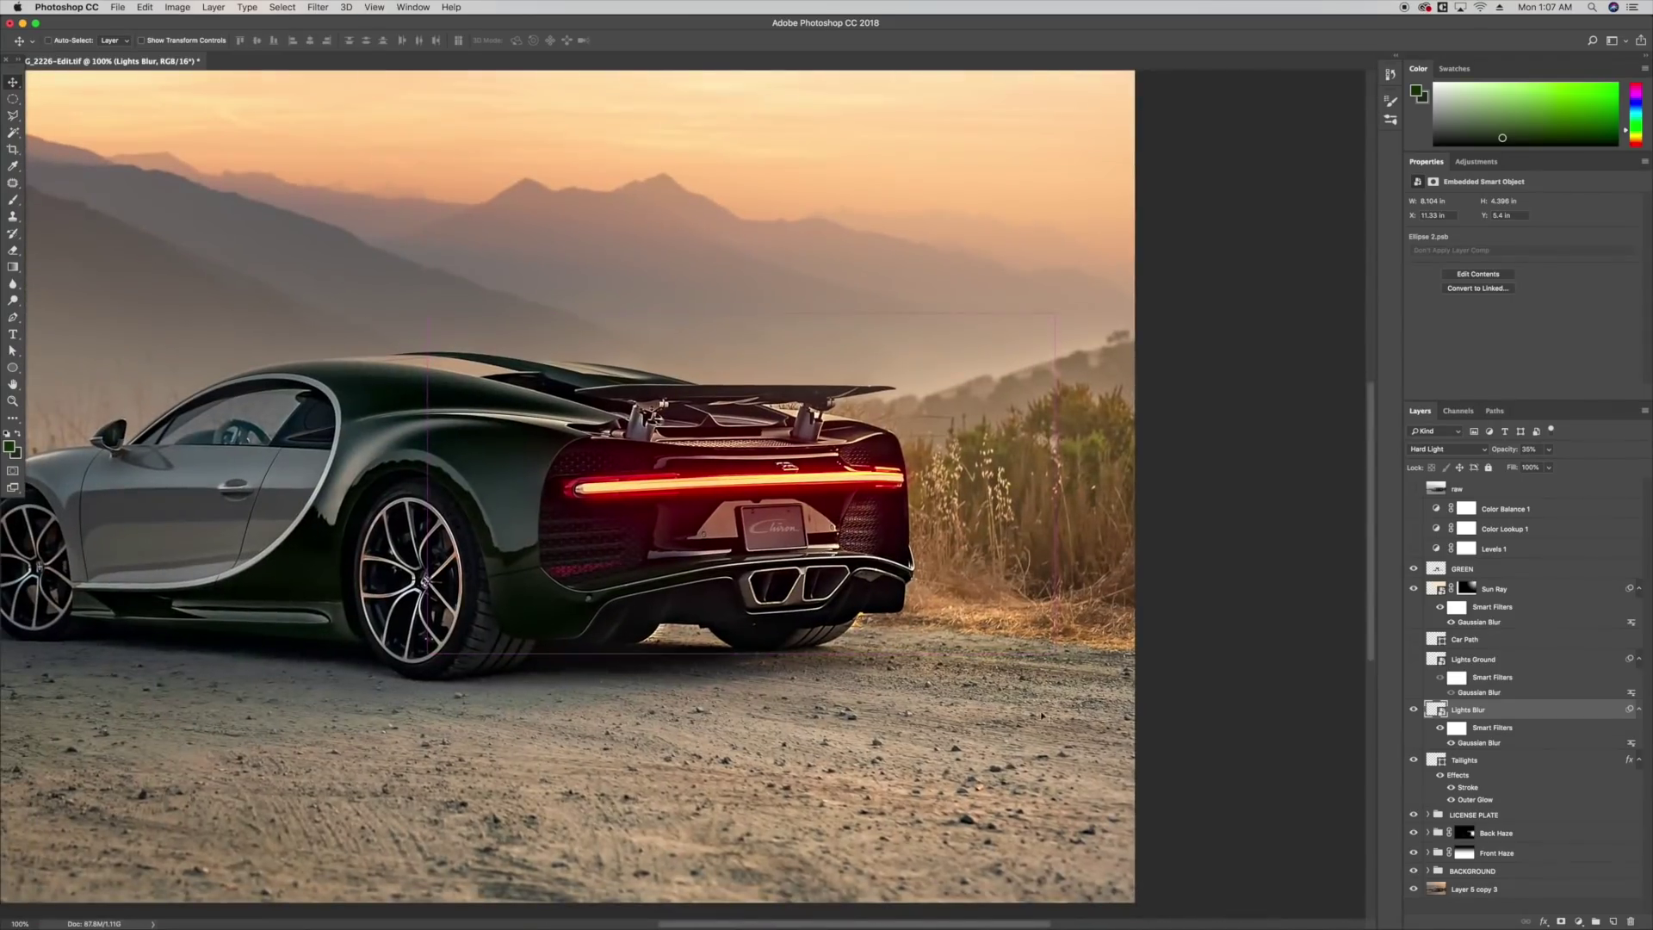
click(1413, 658)
click(1504, 669)
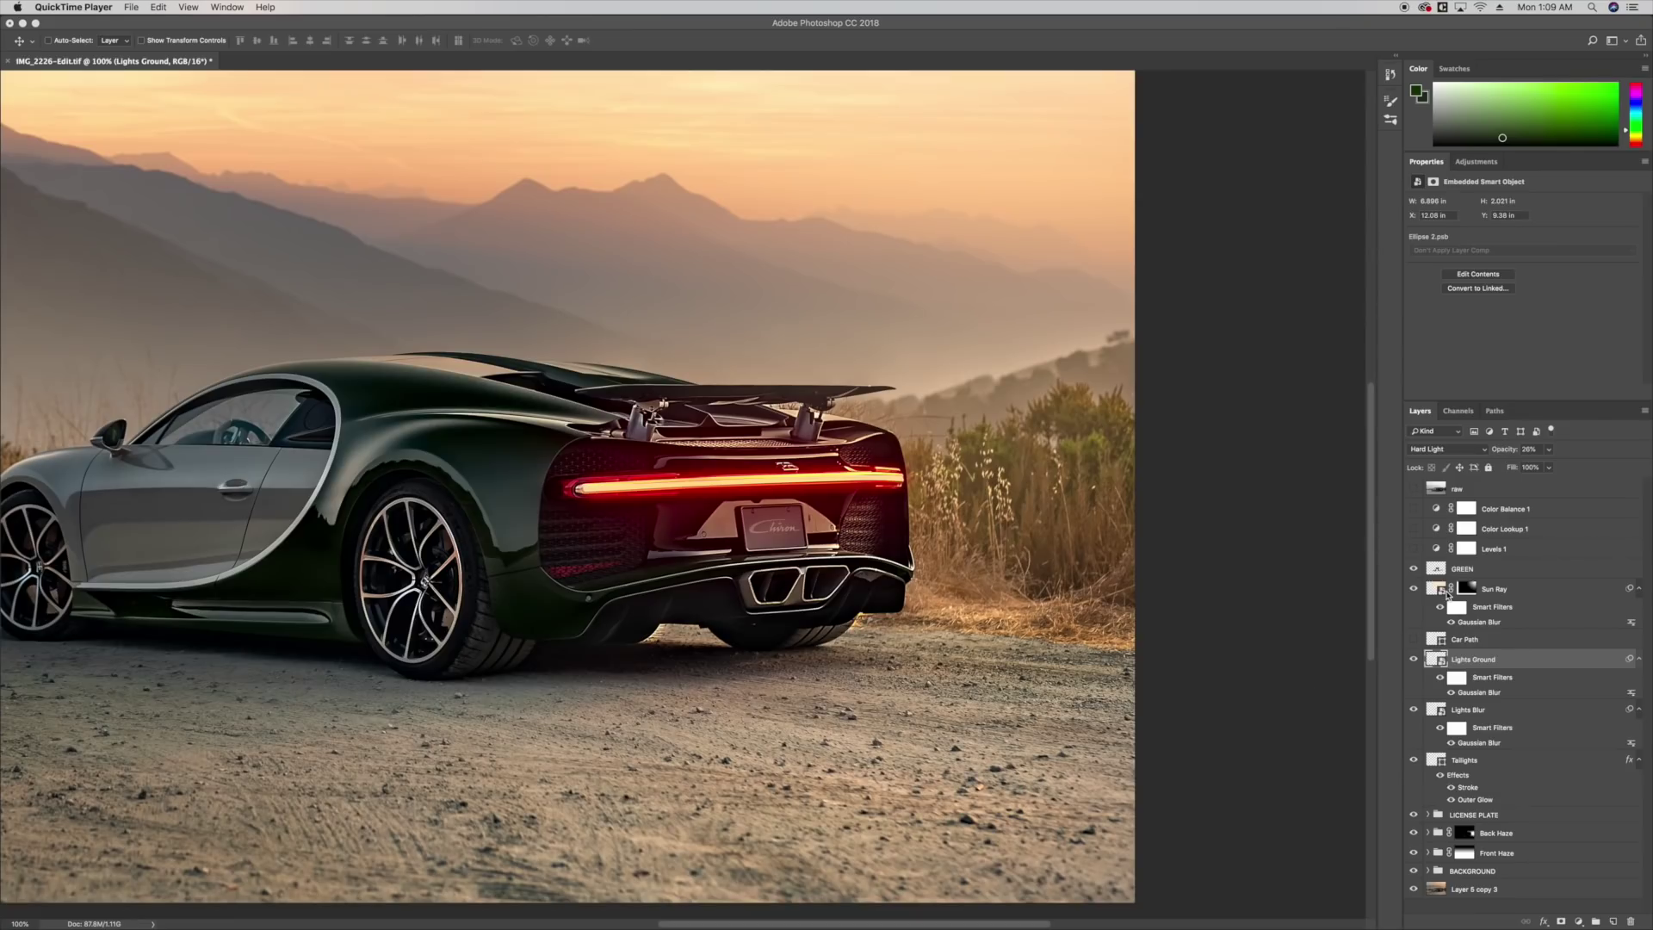
Show the Color Balance 1 and Color Lookup 1 adjustment layers, leaving Color Lookup 1 selected.
click(1188, 561)
drag(1080, 551, 1231, 555)
key(super+minus)
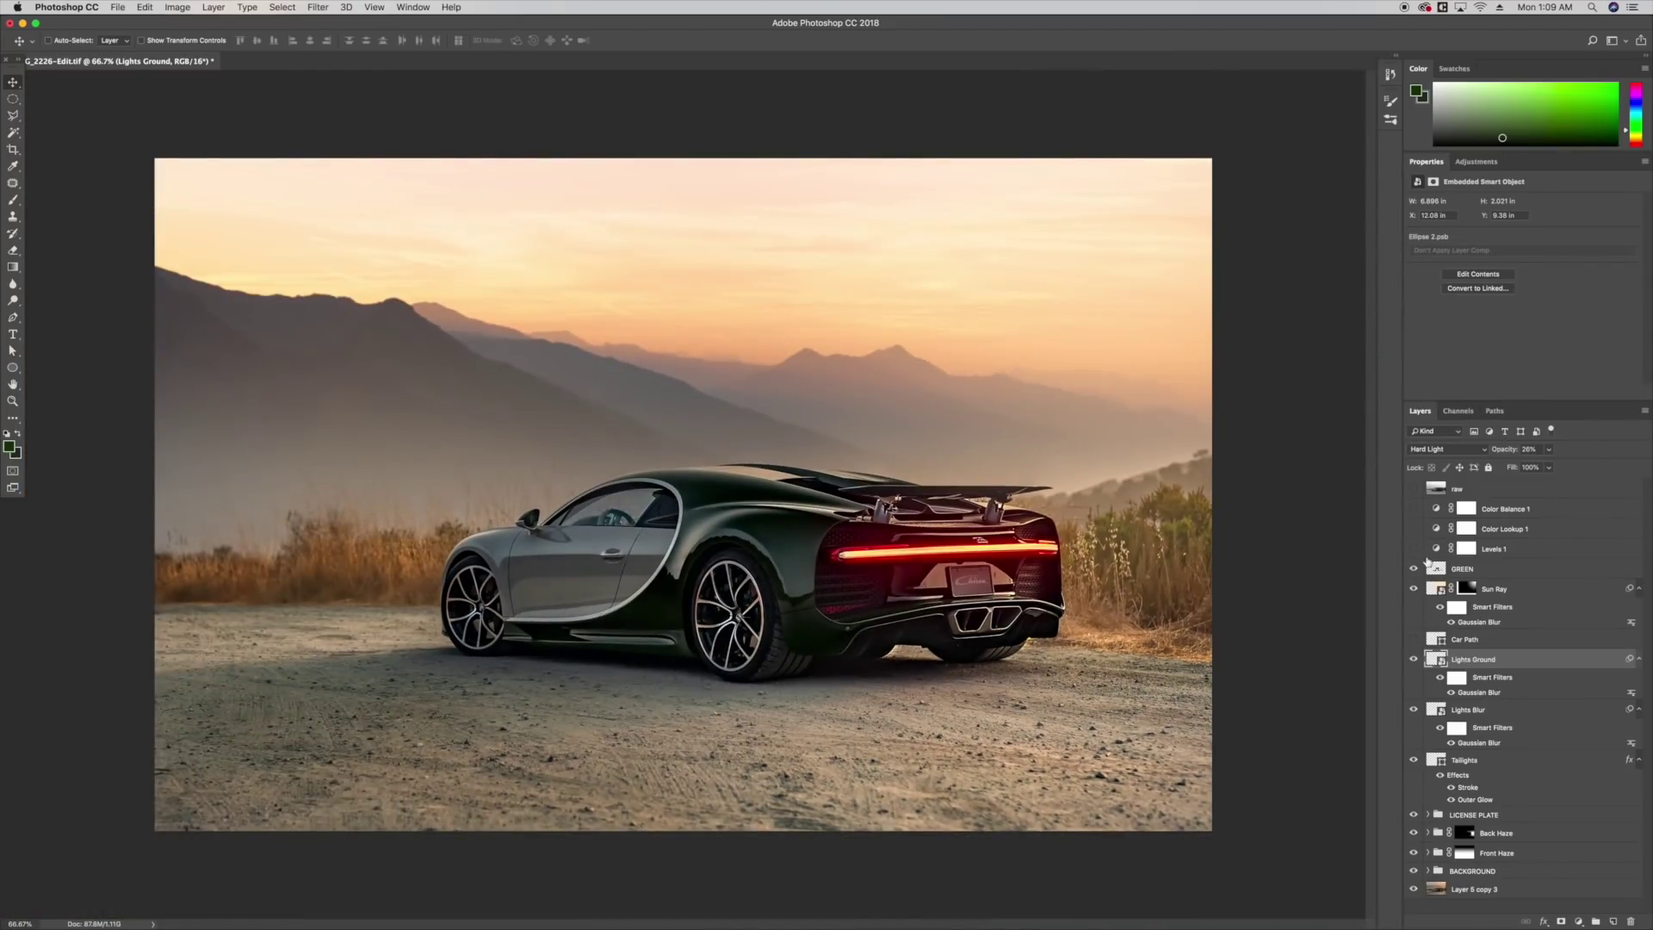
click(1413, 510)
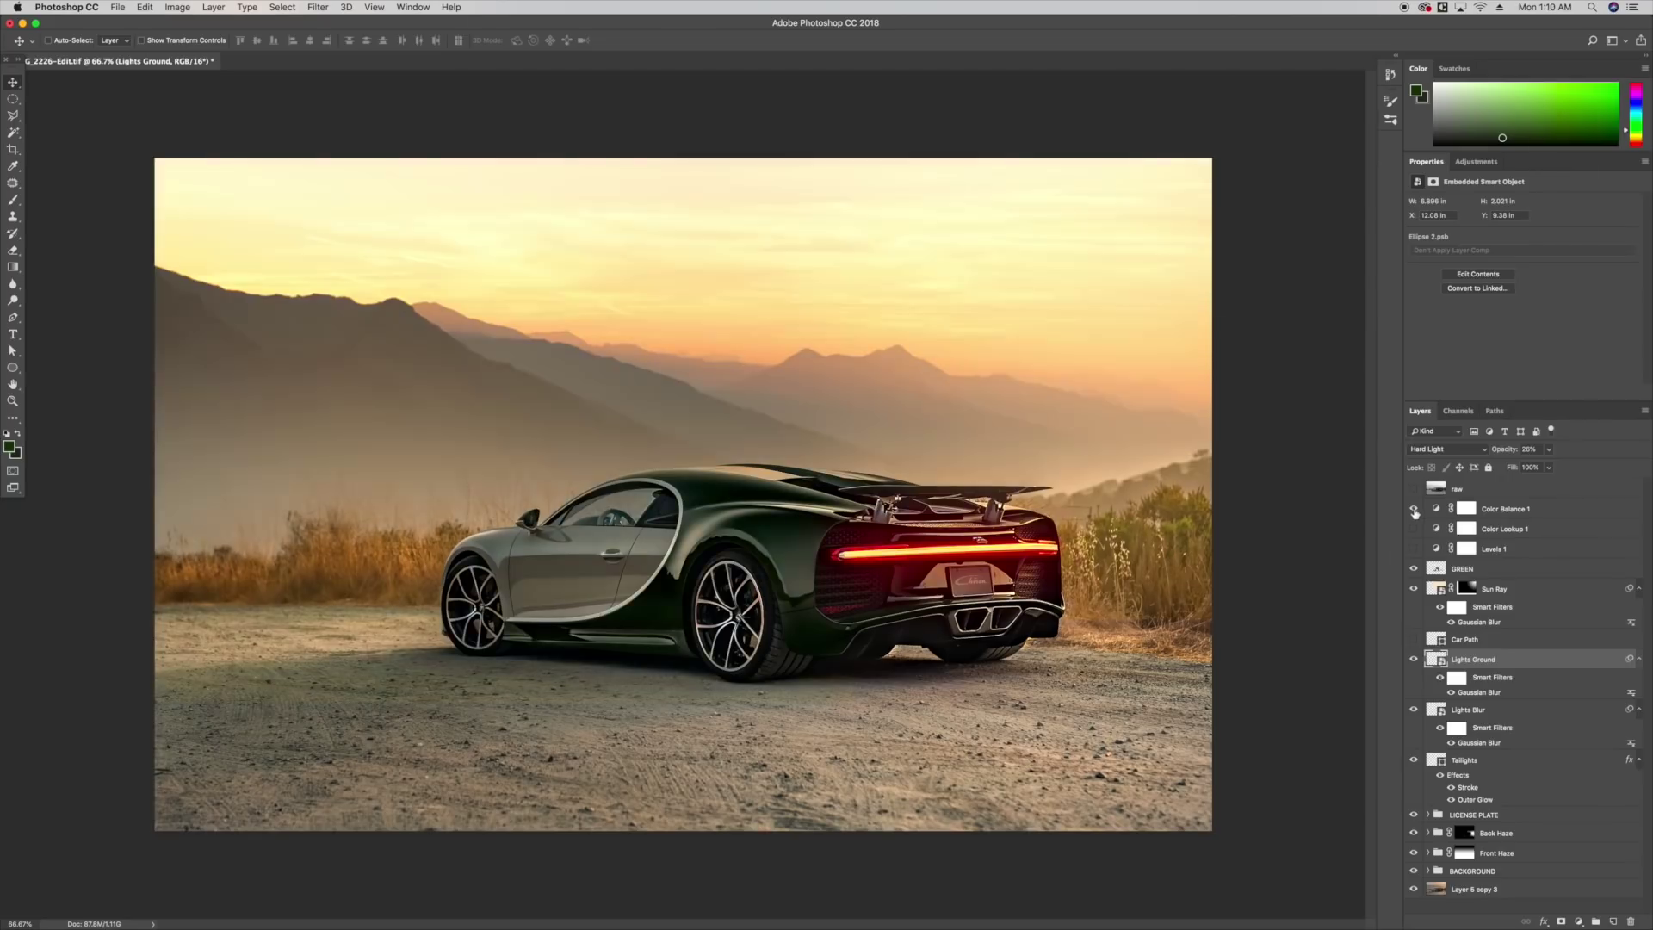
click(1413, 529)
click(1481, 535)
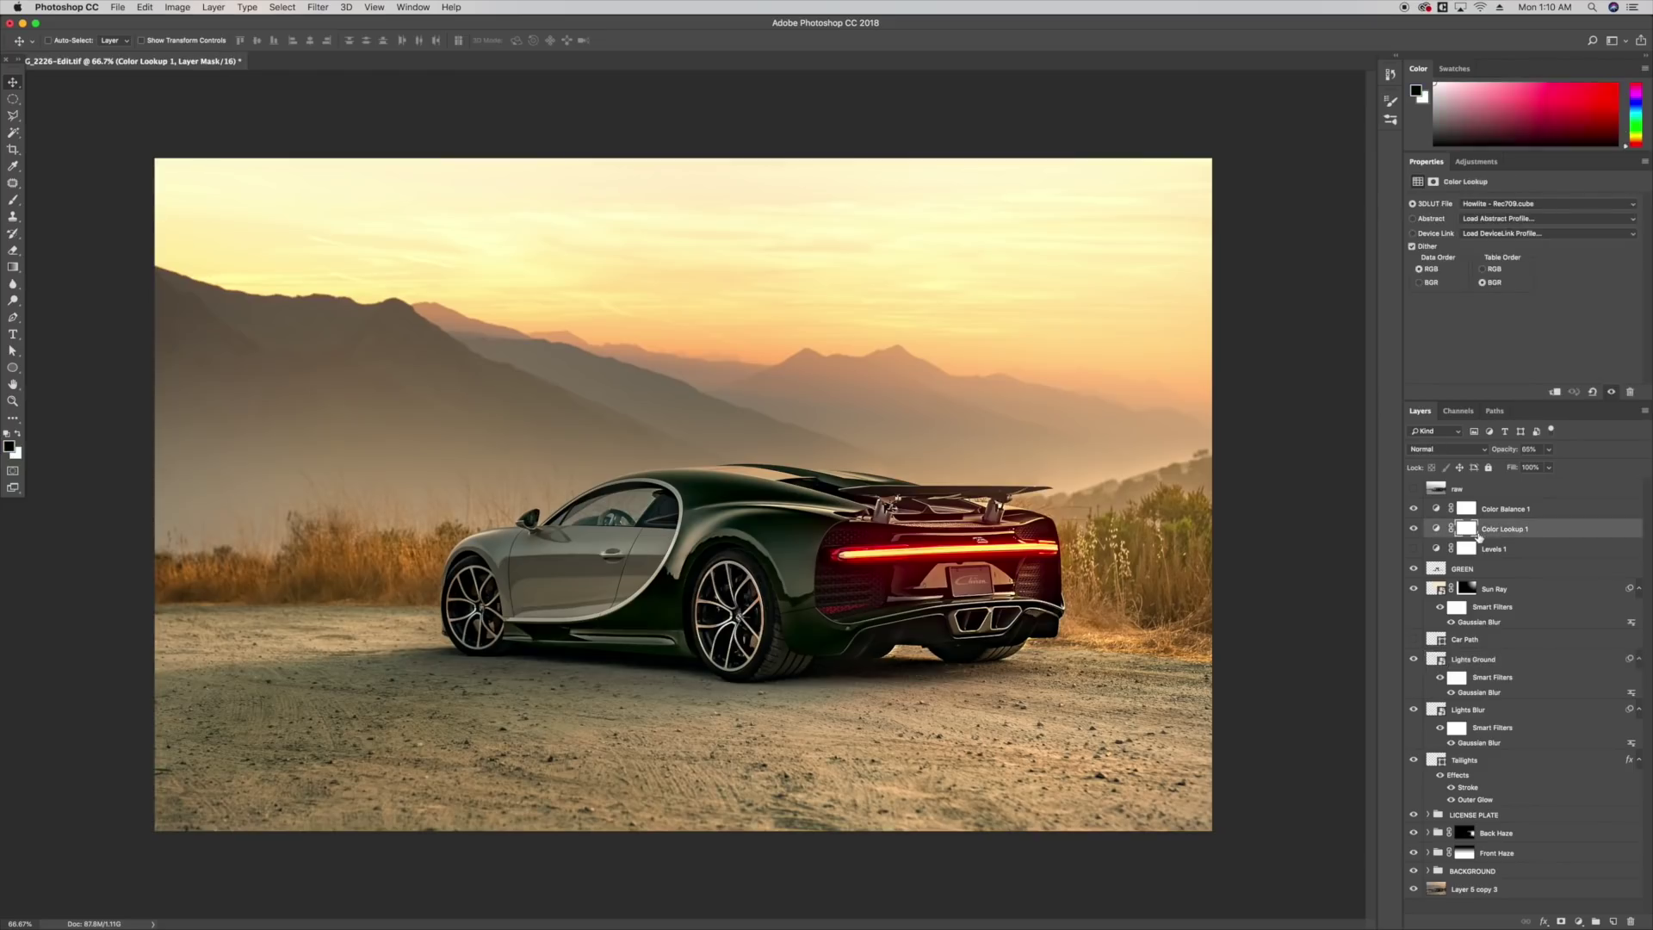